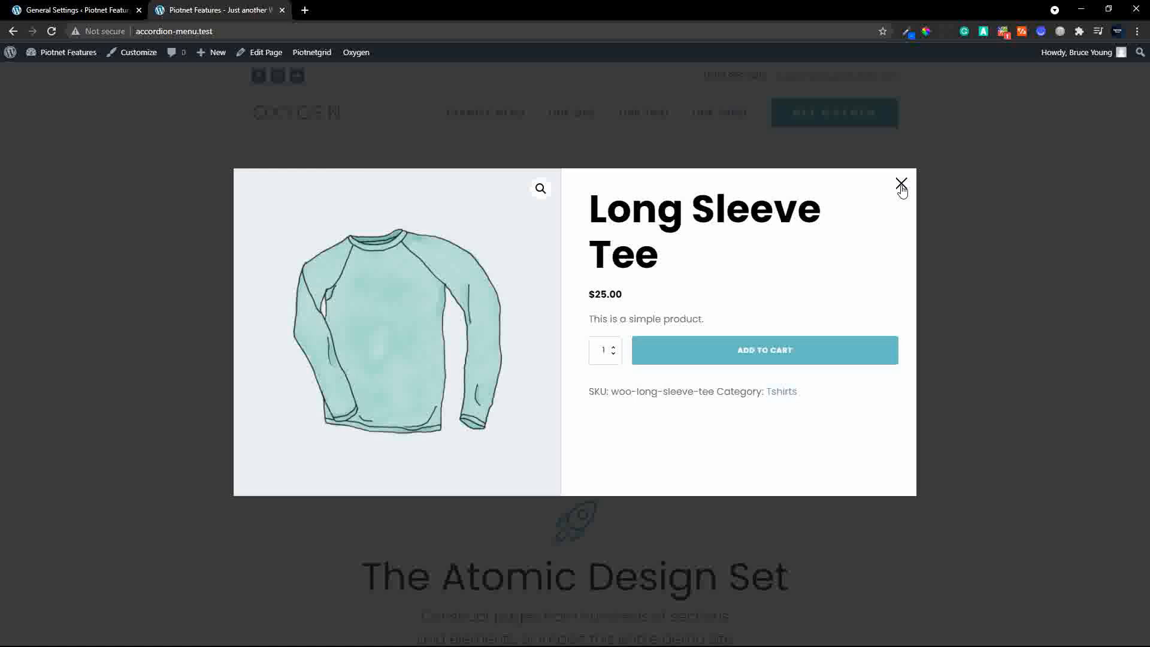
# Close the Long Sleeve Tee quick view and open the installed plugins list in the site's WordPress admin
pyautogui.click(901, 190)
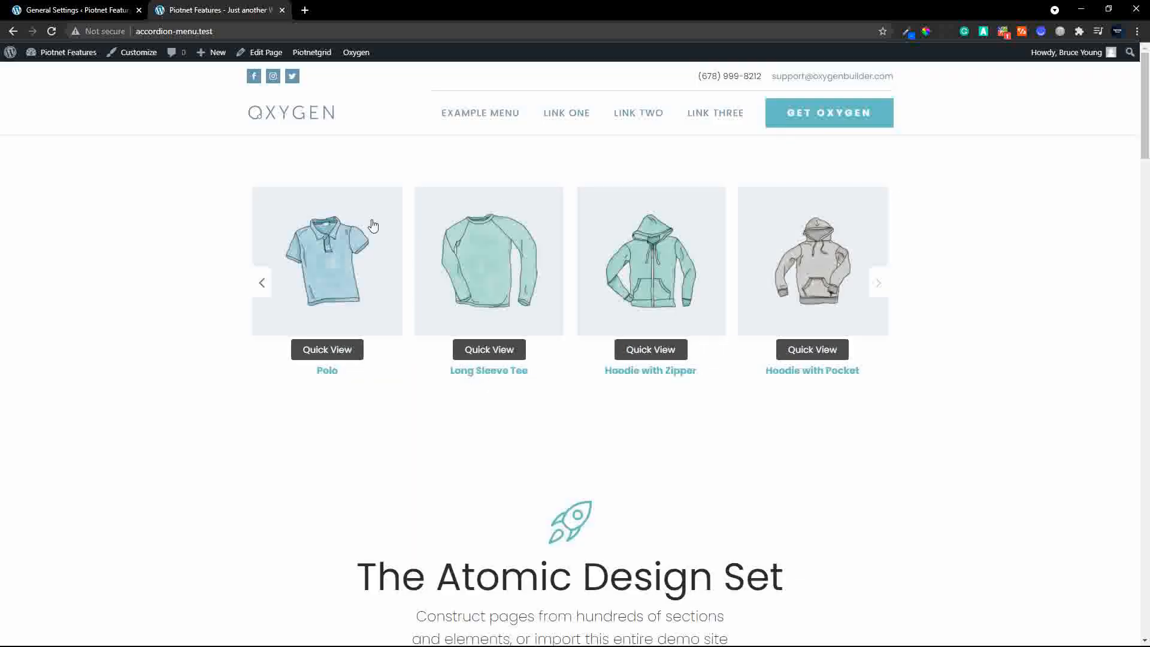
pyautogui.click(64, 57)
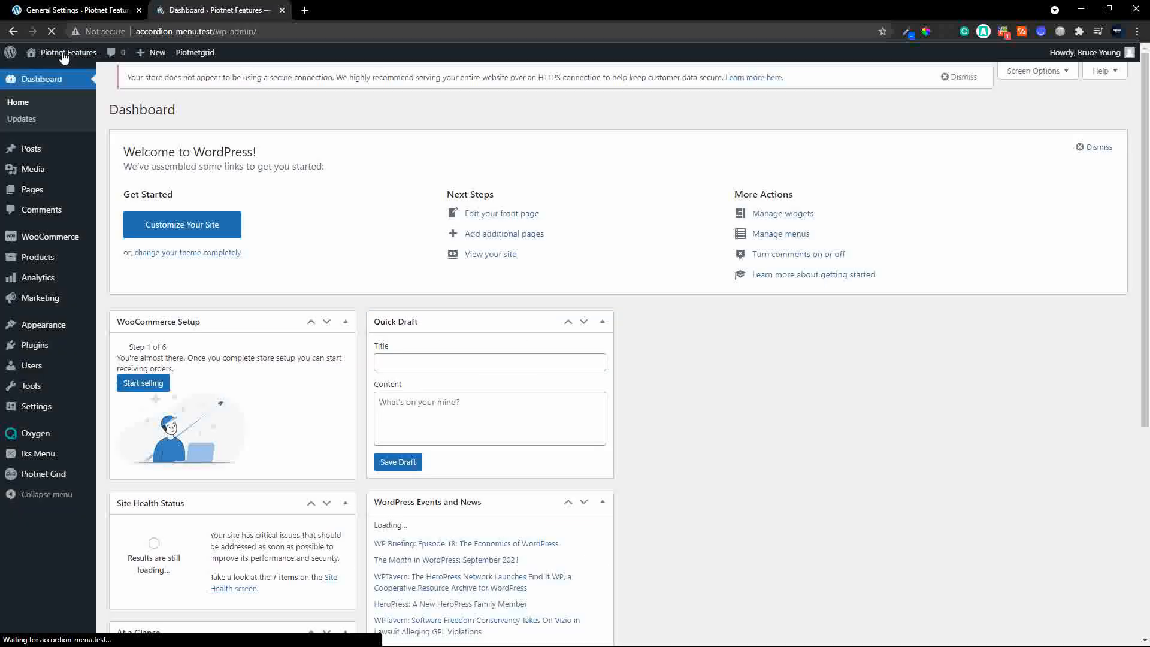
pyautogui.click(36, 349)
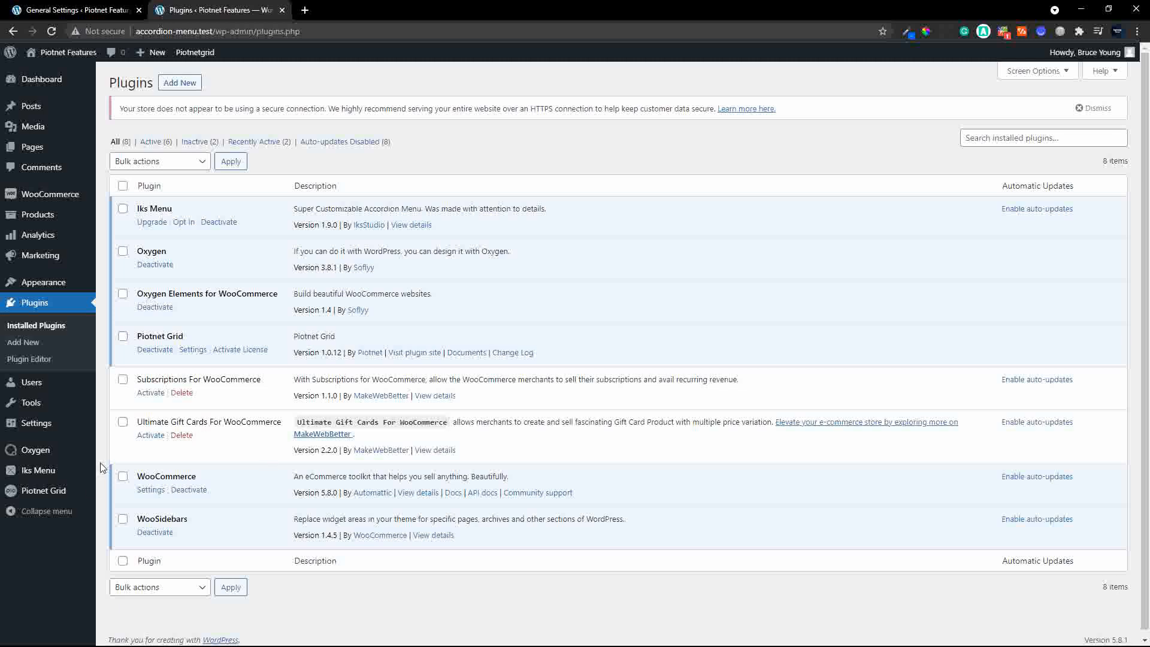
# Publish a new Piotnet Grid card titled "Scroller Card 2" and open it for editing with Piotnet Grid
pyautogui.moveTo(58, 495)
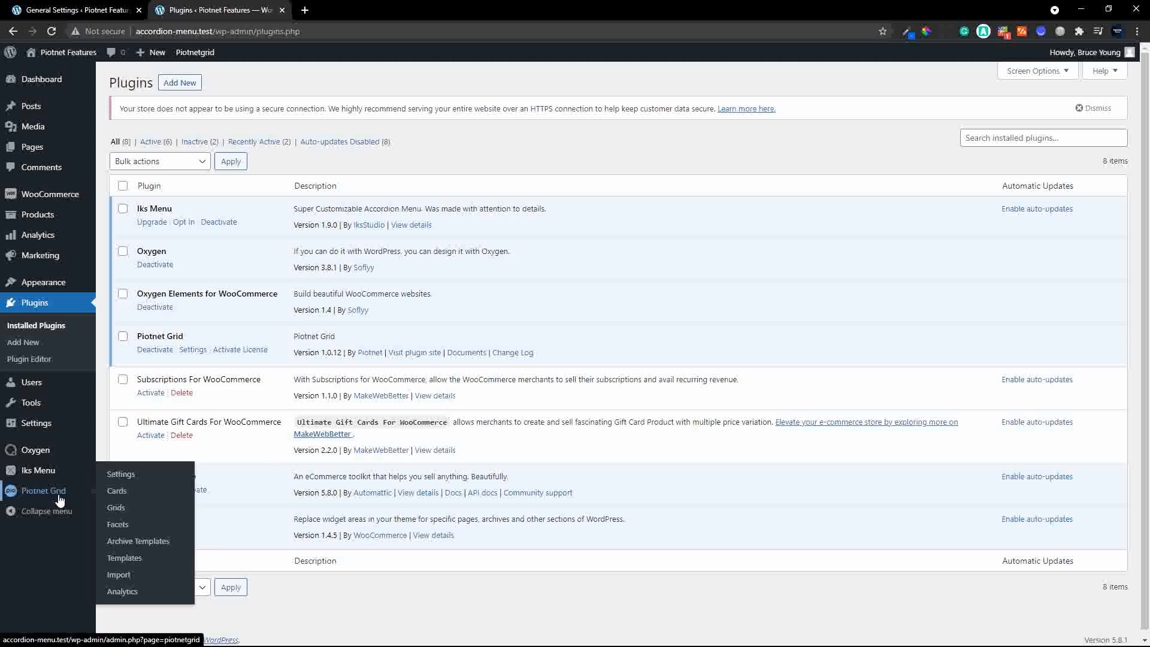
pyautogui.click(125, 494)
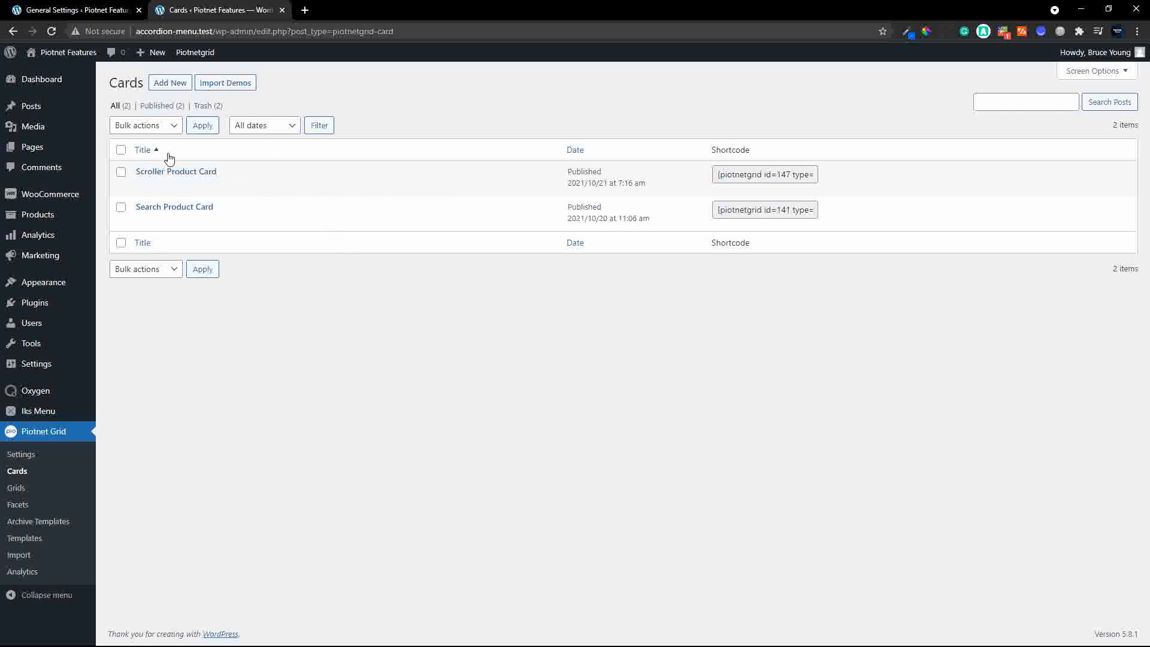
pyautogui.click(161, 85)
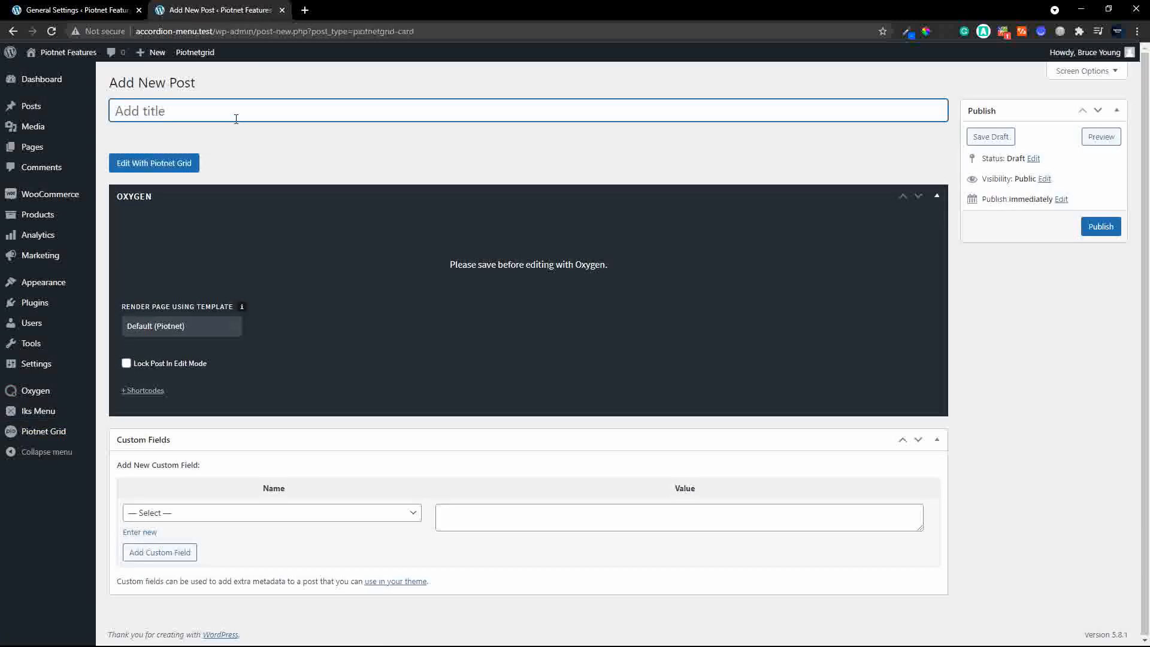
pyautogui.write('Scroller Card 2')
pyautogui.click(1100, 227)
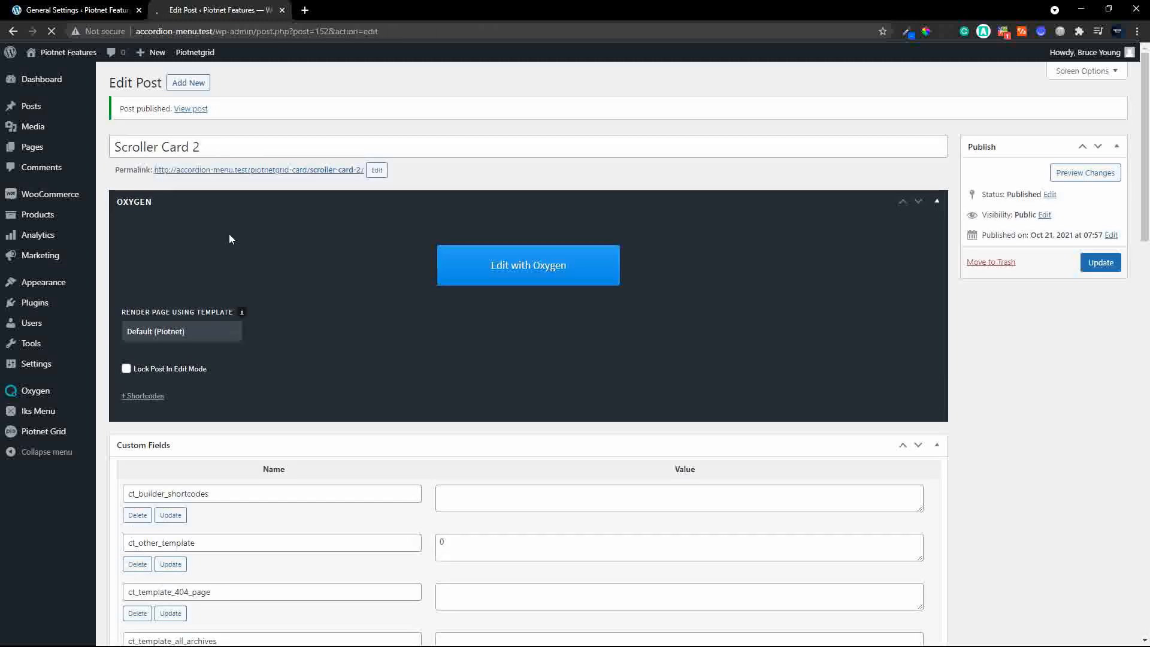
pyautogui.click(157, 199)
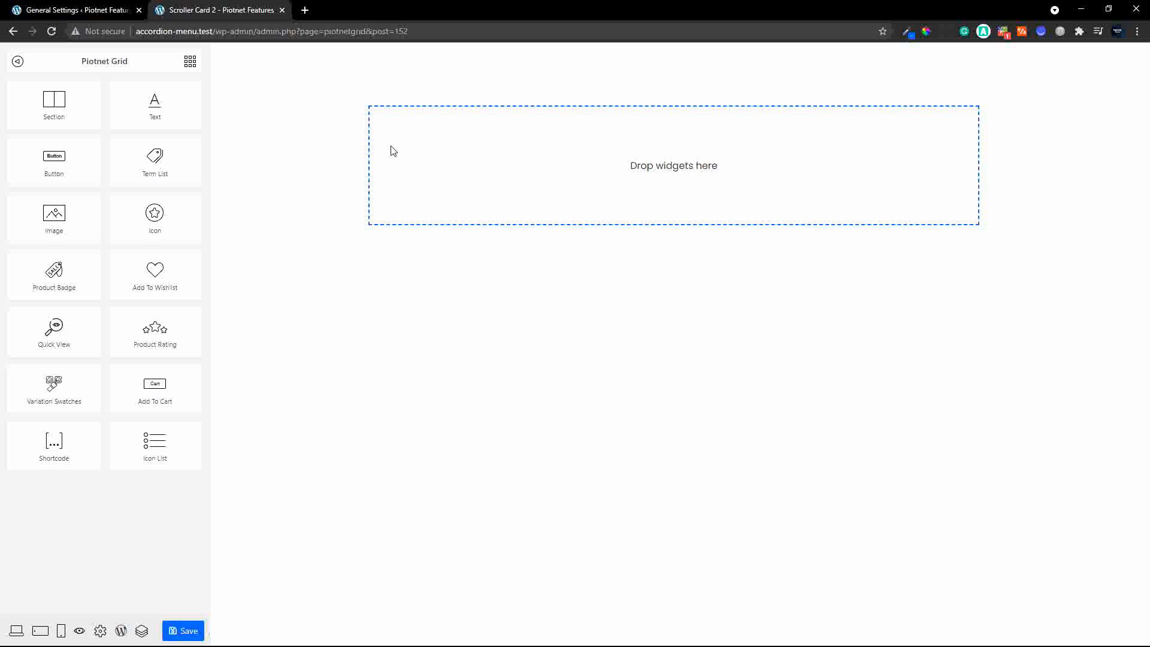
# Add a section to the card with an Image widget, a Text widget below it and a Quick View widget between them
pyautogui.moveTo(51, 109); pyautogui.dragTo(649, 136)
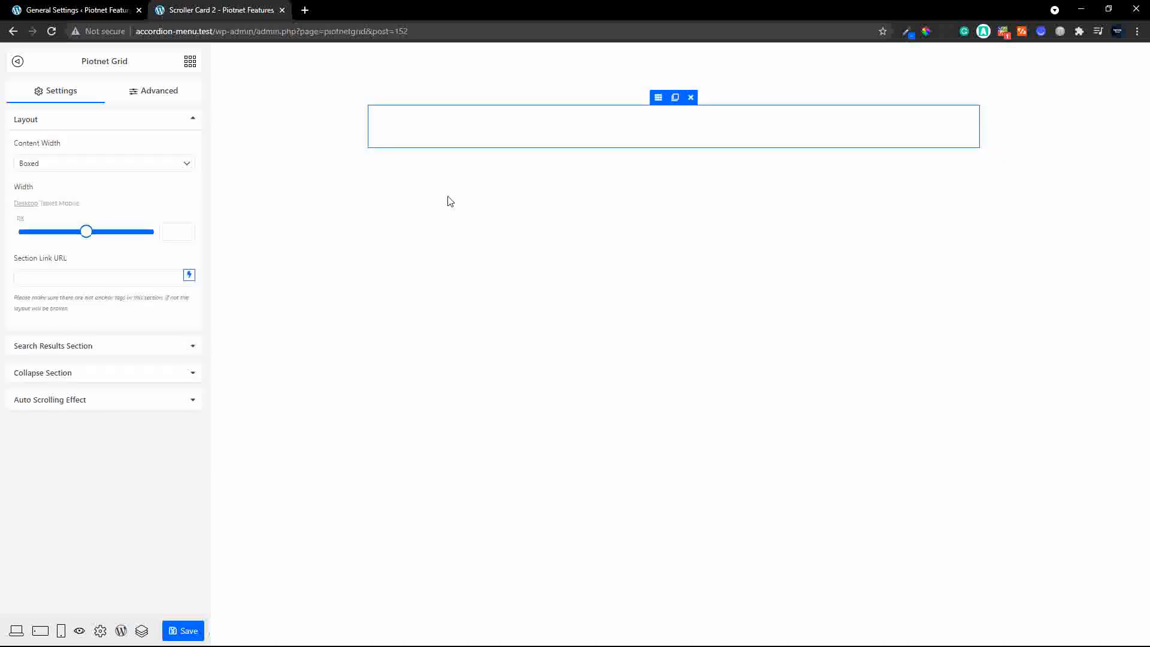
pyautogui.click(189, 63)
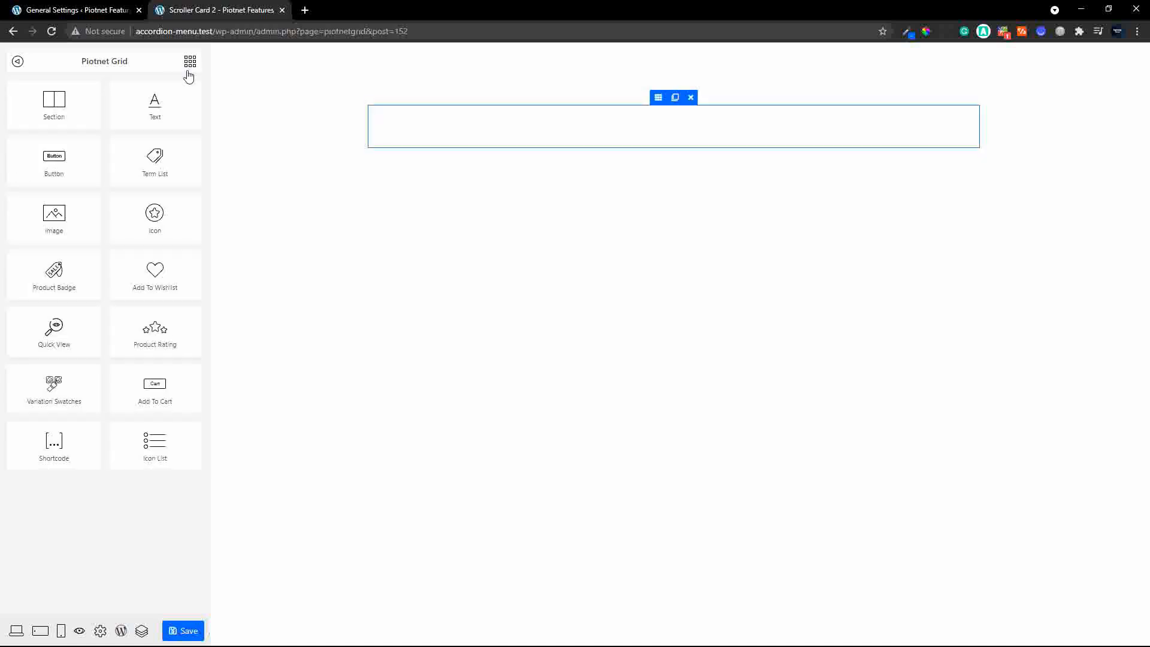
pyautogui.moveTo(47, 234); pyautogui.dragTo(677, 128)
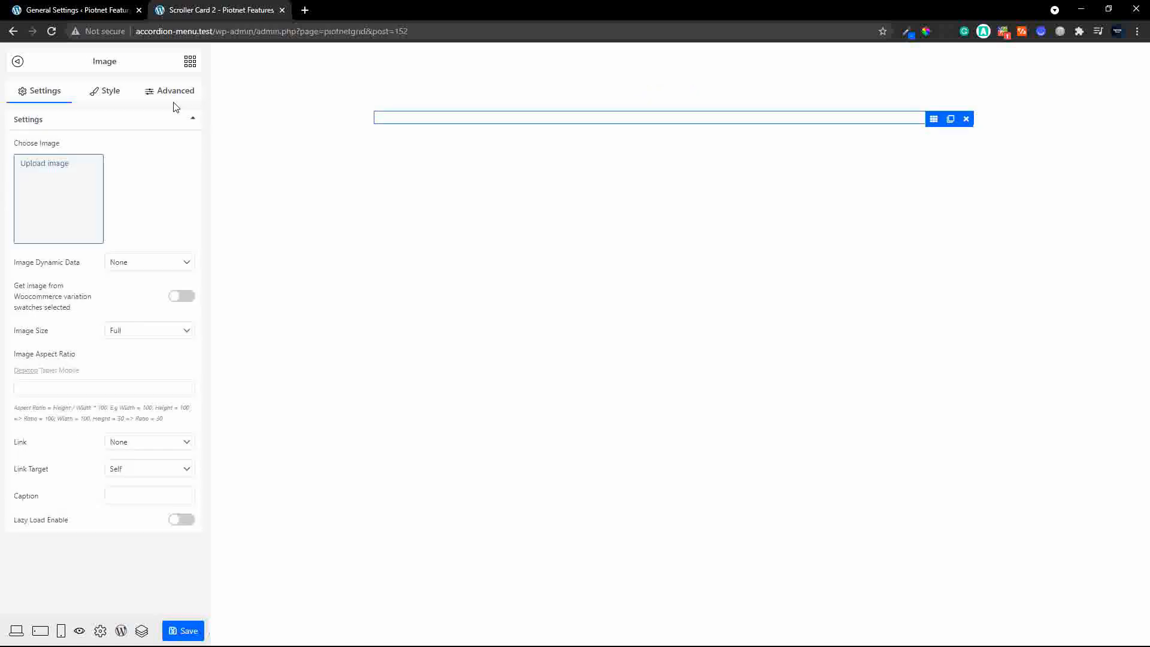
pyautogui.click(190, 62)
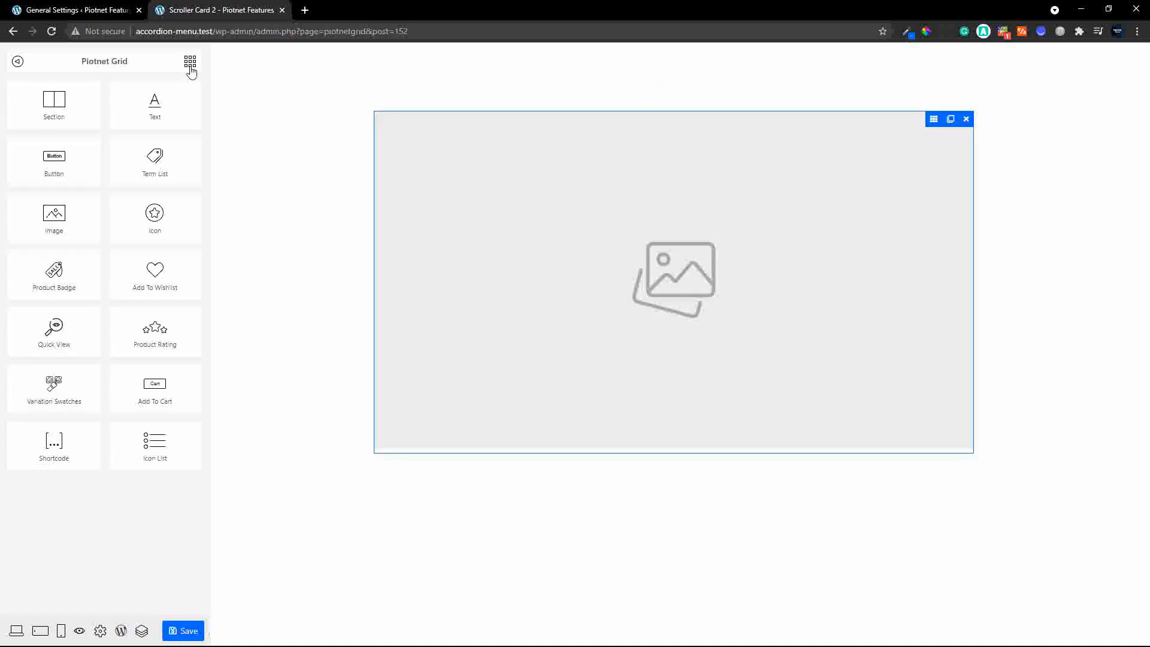
pyautogui.moveTo(154, 106); pyautogui.dragTo(656, 441)
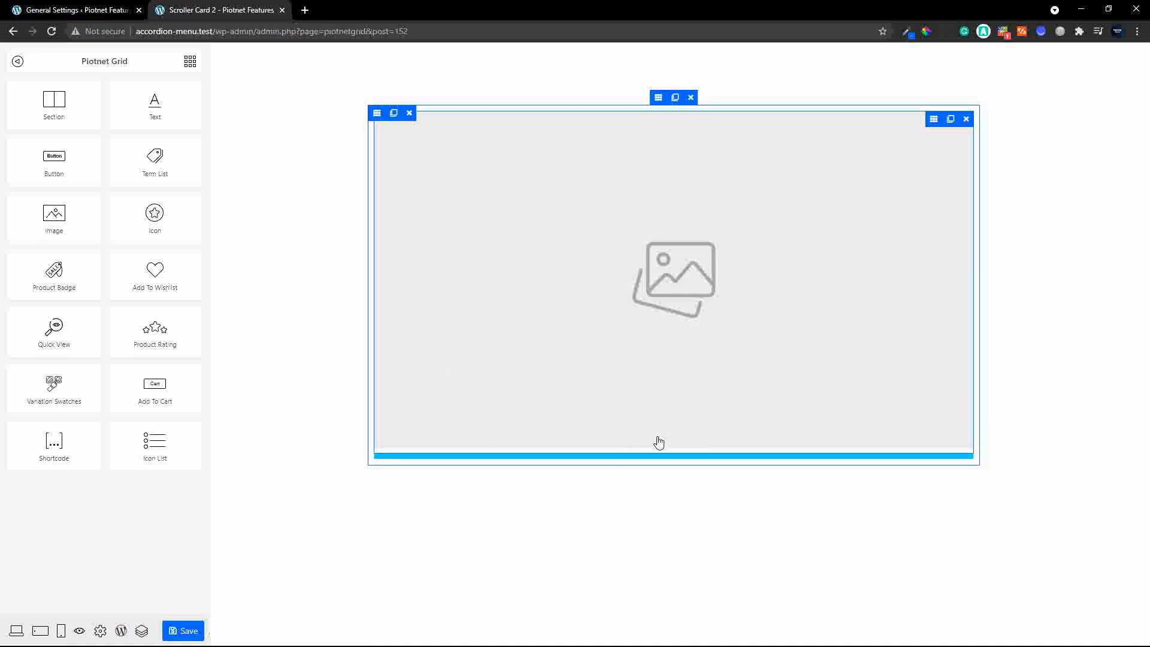
pyautogui.click(191, 62)
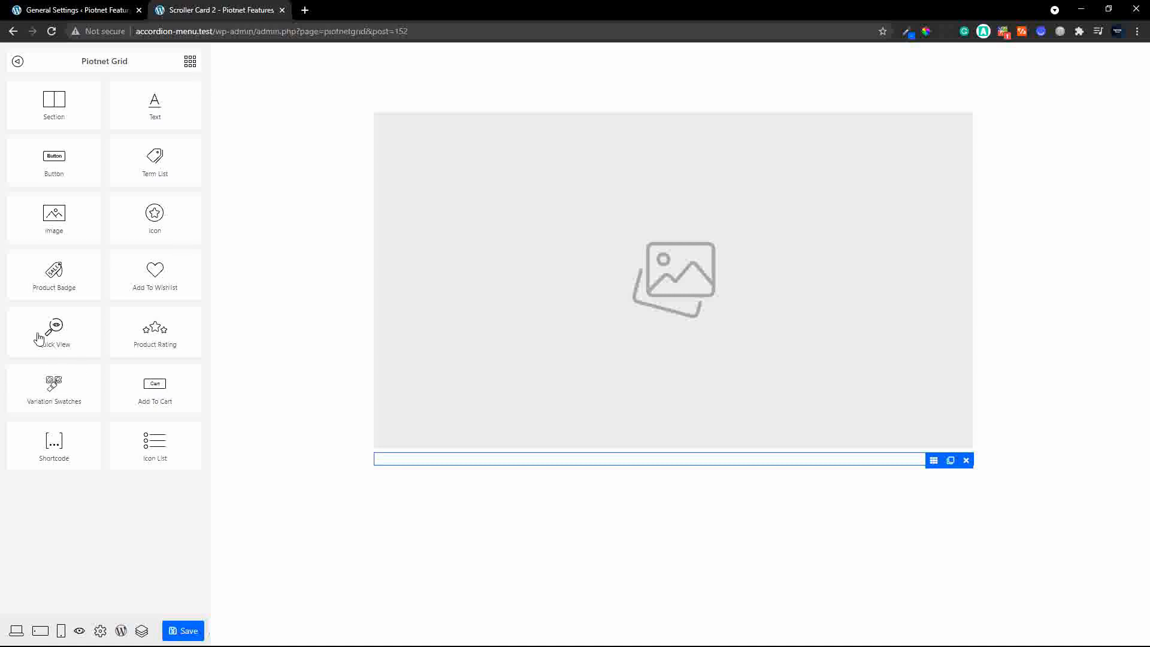
pyautogui.moveTo(41, 331); pyautogui.dragTo(693, 443)
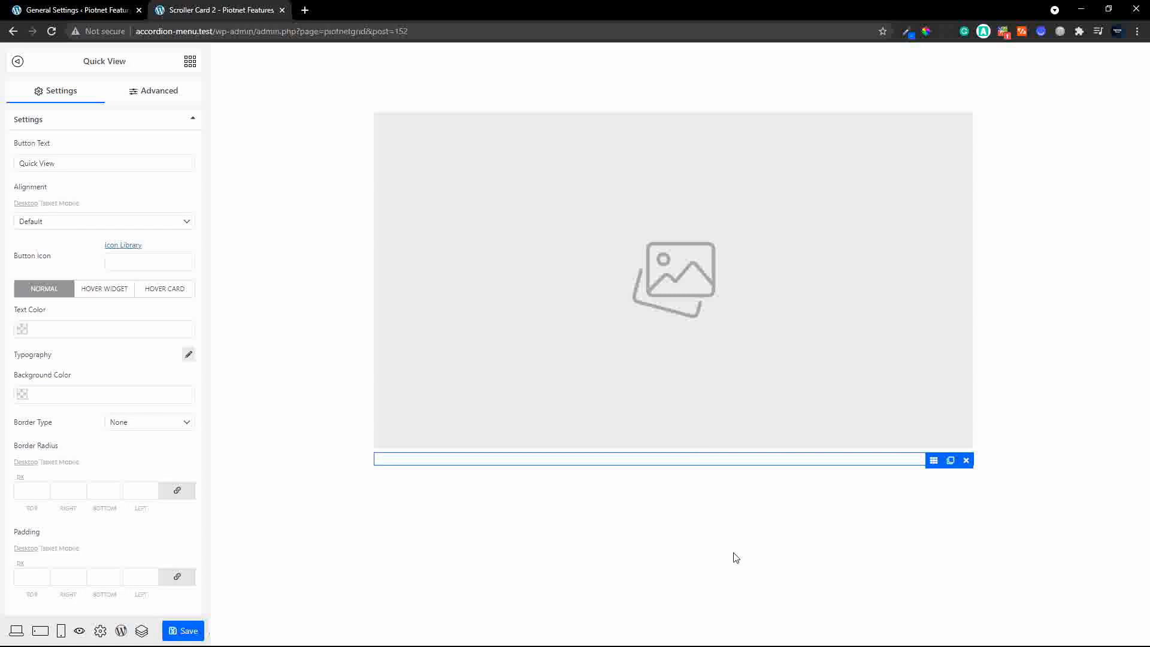
# Set the Image widget's dynamic data to Featured Image and its image size to Medium - 300 x 300
pyautogui.click(688, 230)
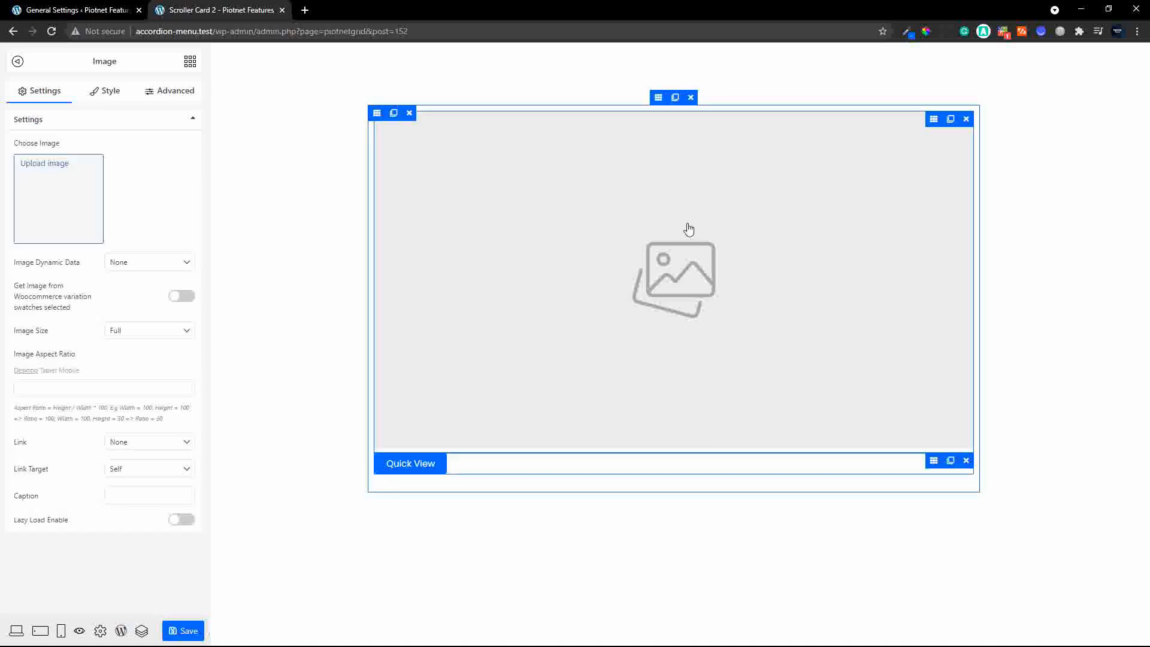
pyautogui.click(180, 262)
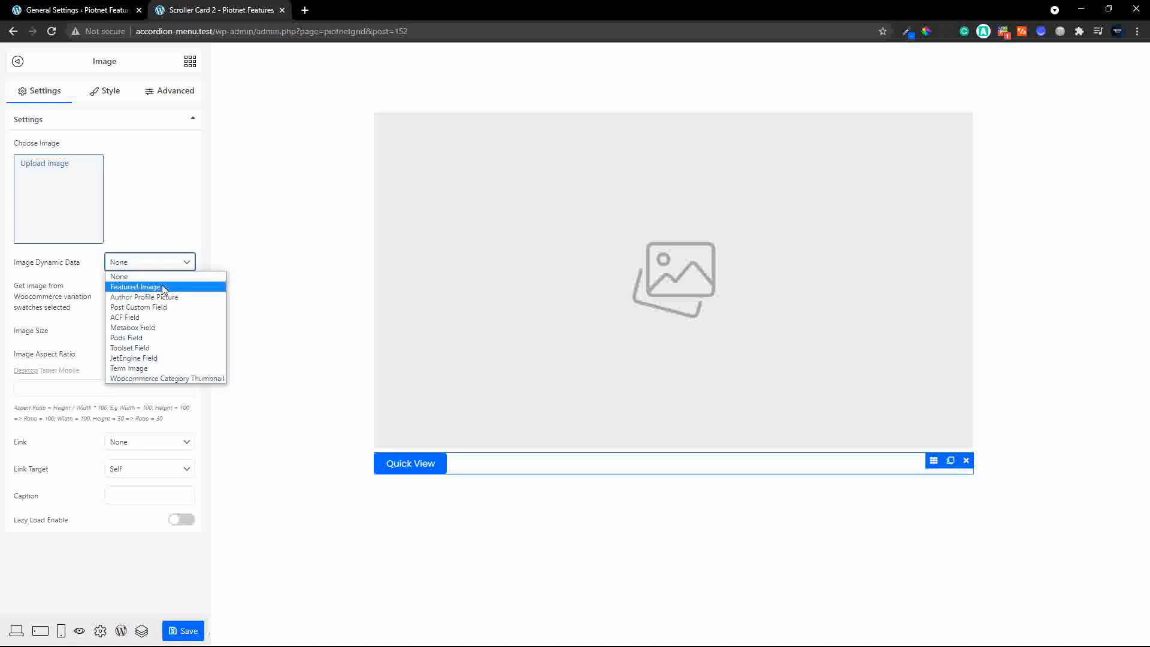
pyautogui.click(163, 287)
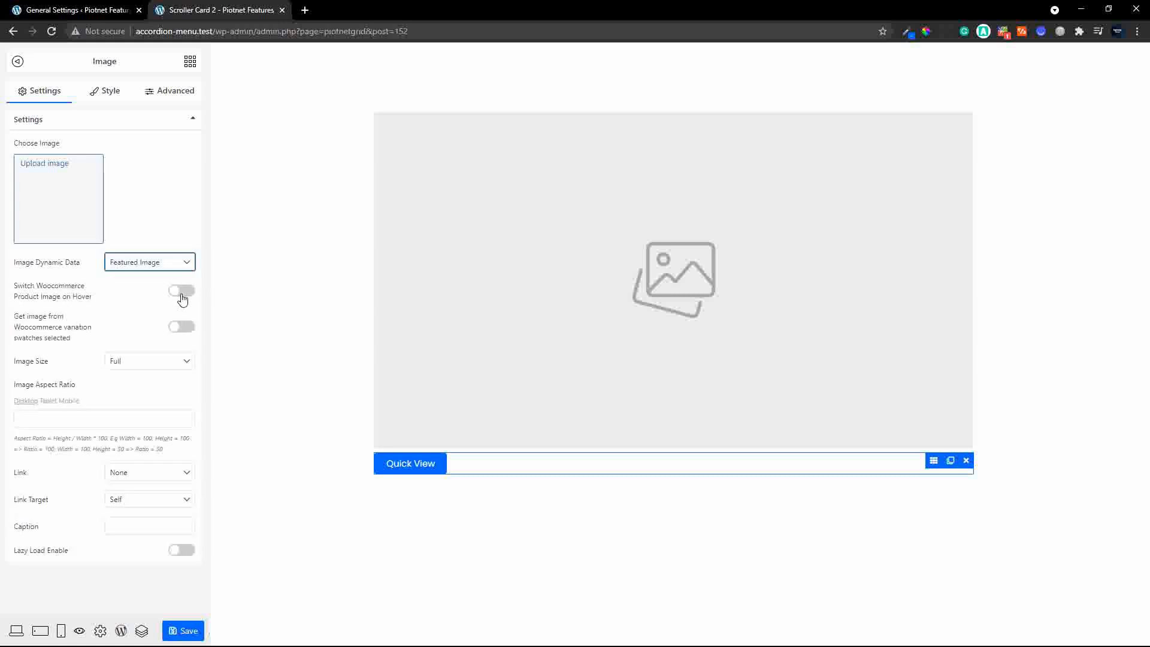
pyautogui.click(173, 362)
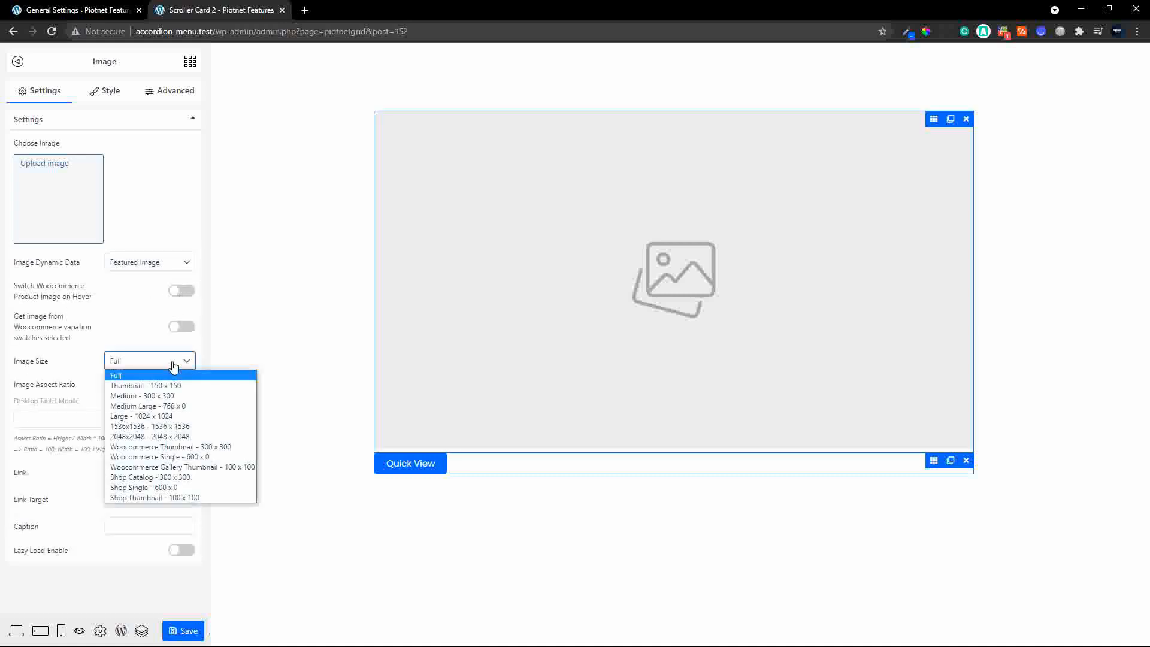
pyautogui.click(172, 396)
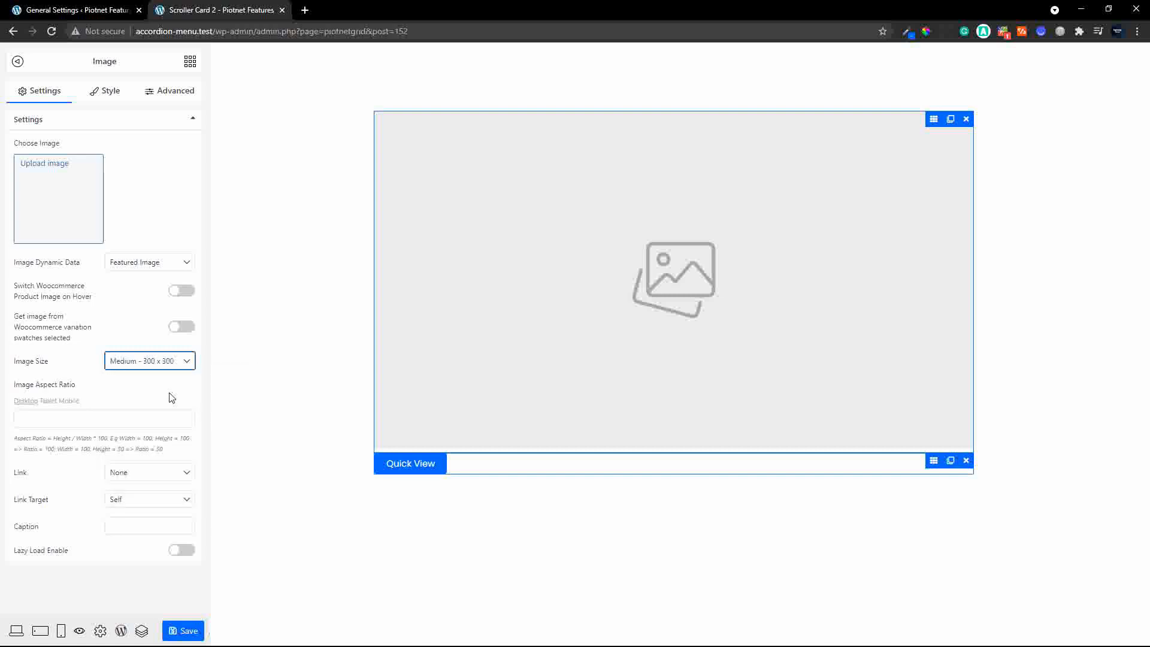
# Link the image to a Custom URL using the dynamic Post URL tag, and save the card
pyautogui.click(185, 474)
pyautogui.click(172, 496)
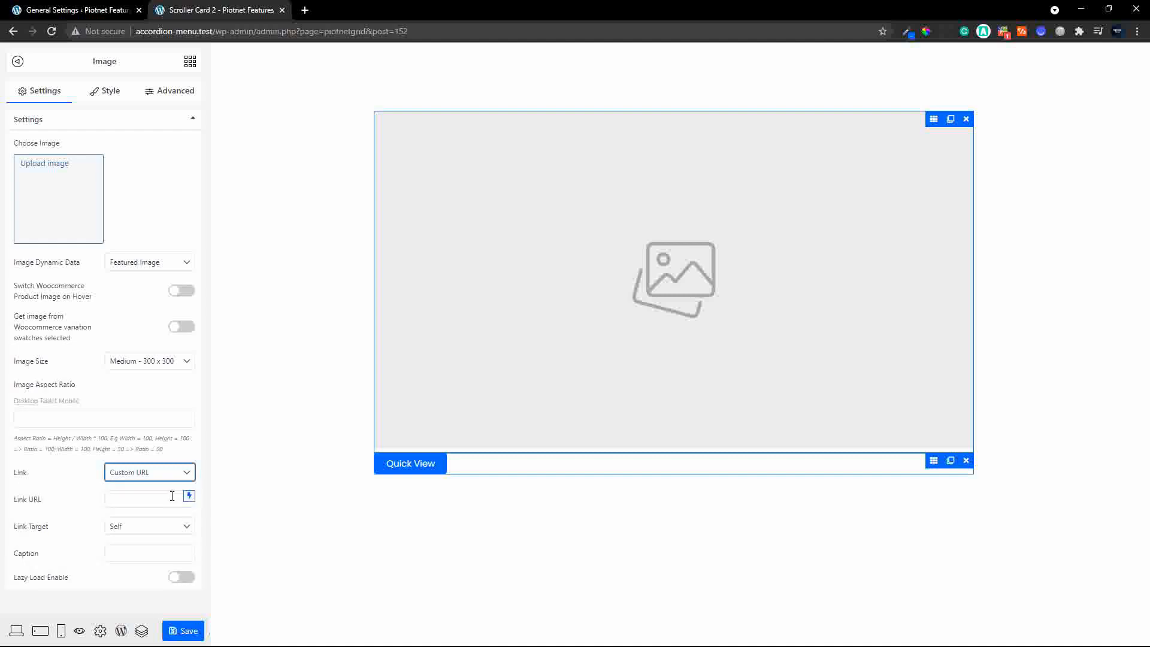
pyautogui.click(189, 496)
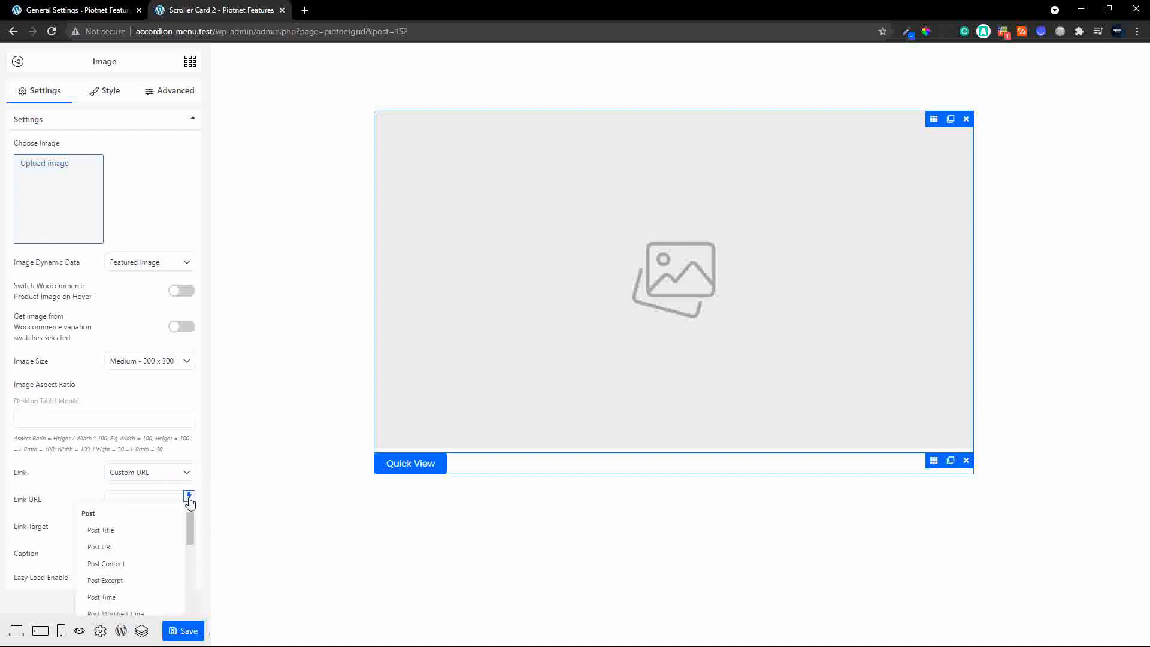
pyautogui.click(120, 548)
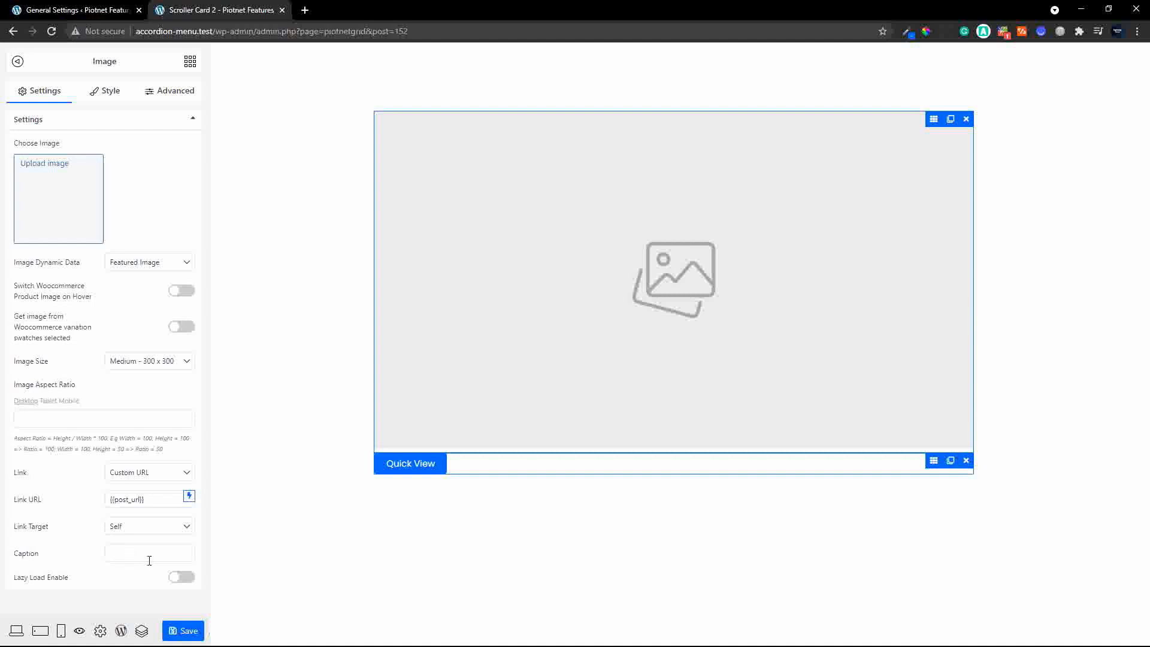
pyautogui.click(190, 631)
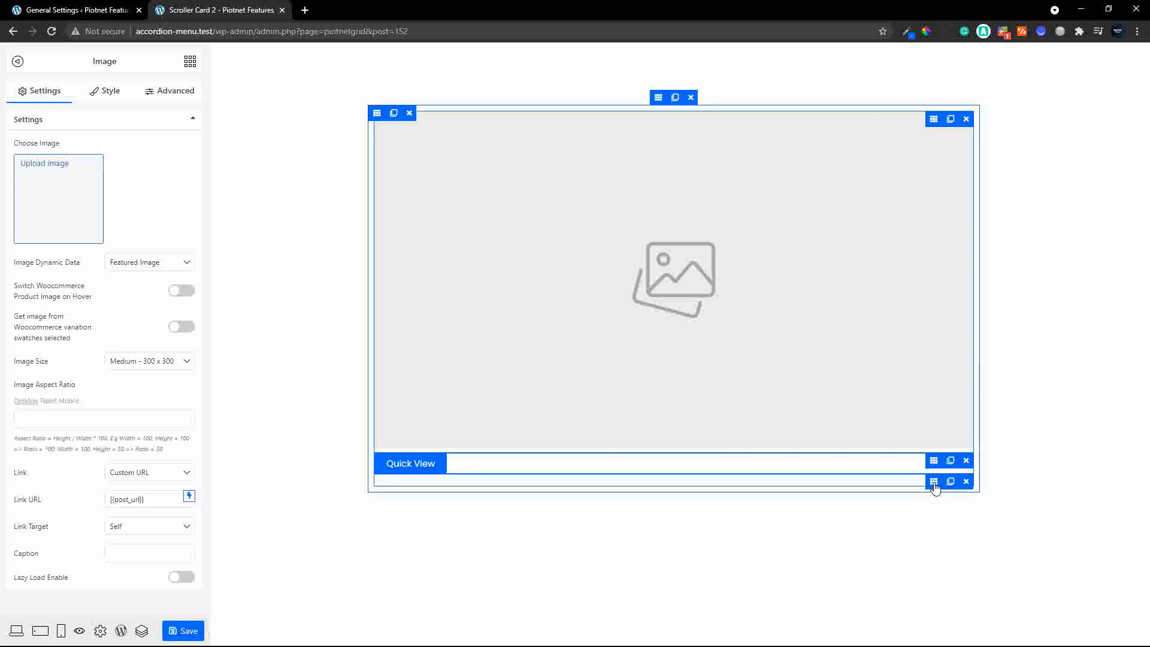
# Fill the Text widget's content with the WooCommerce Product Title tag and its link URL with the Post Title tag
pyautogui.click(934, 487)
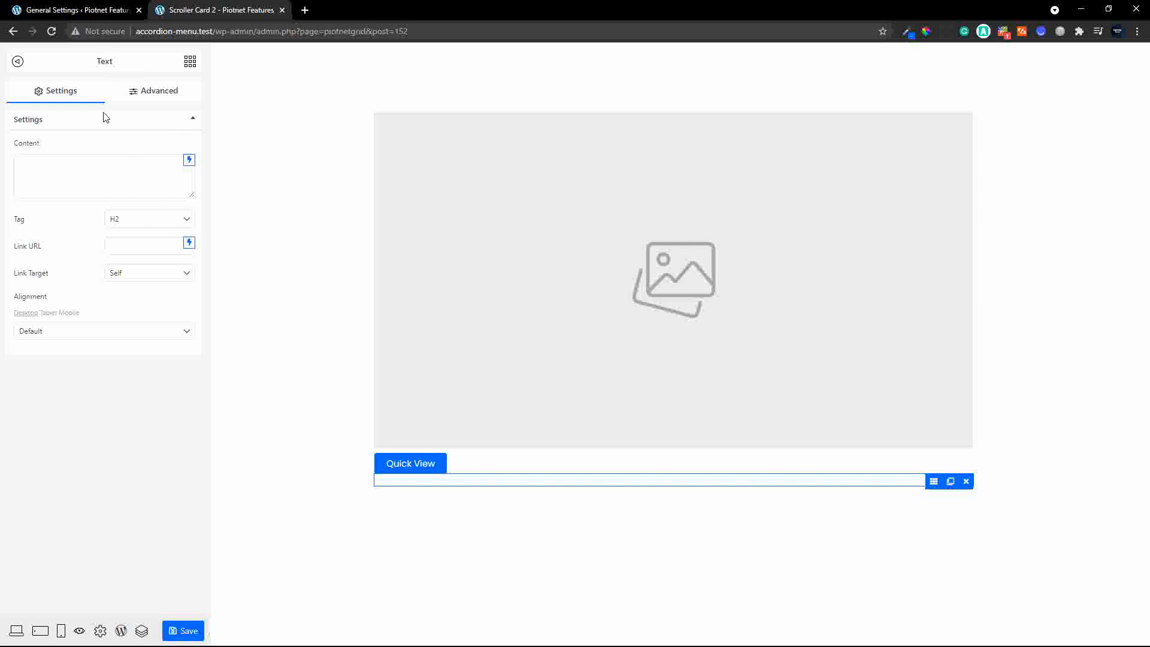
pyautogui.click(190, 160)
pyautogui.moveTo(188, 195); pyautogui.dragTo(200, 262)
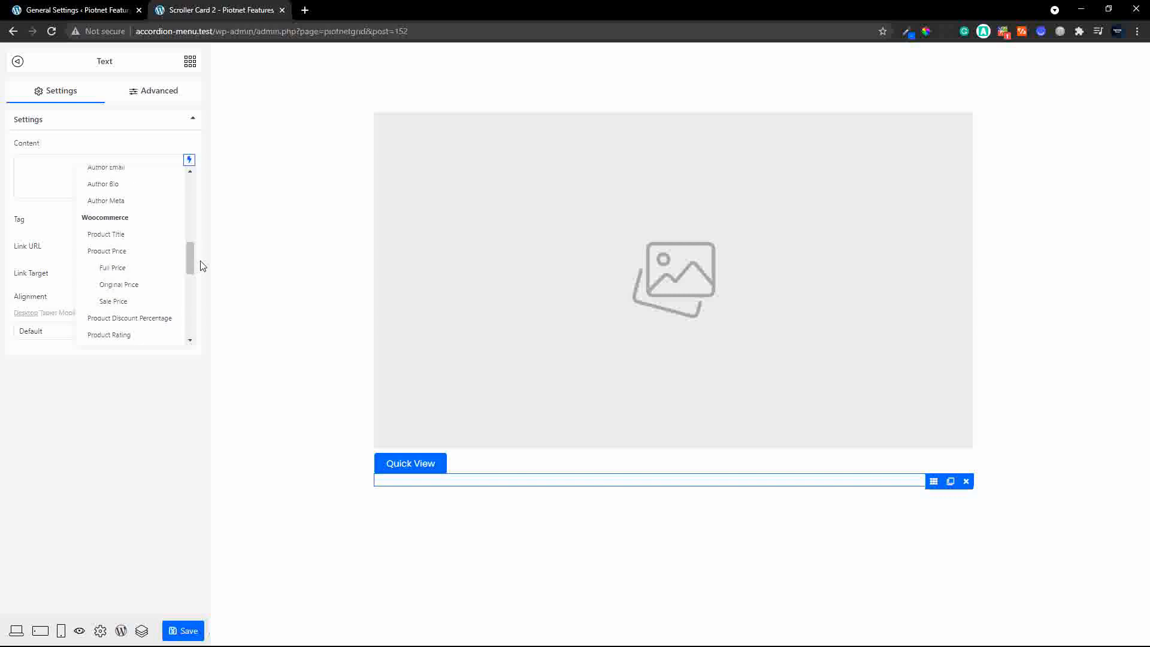
pyautogui.click(124, 238)
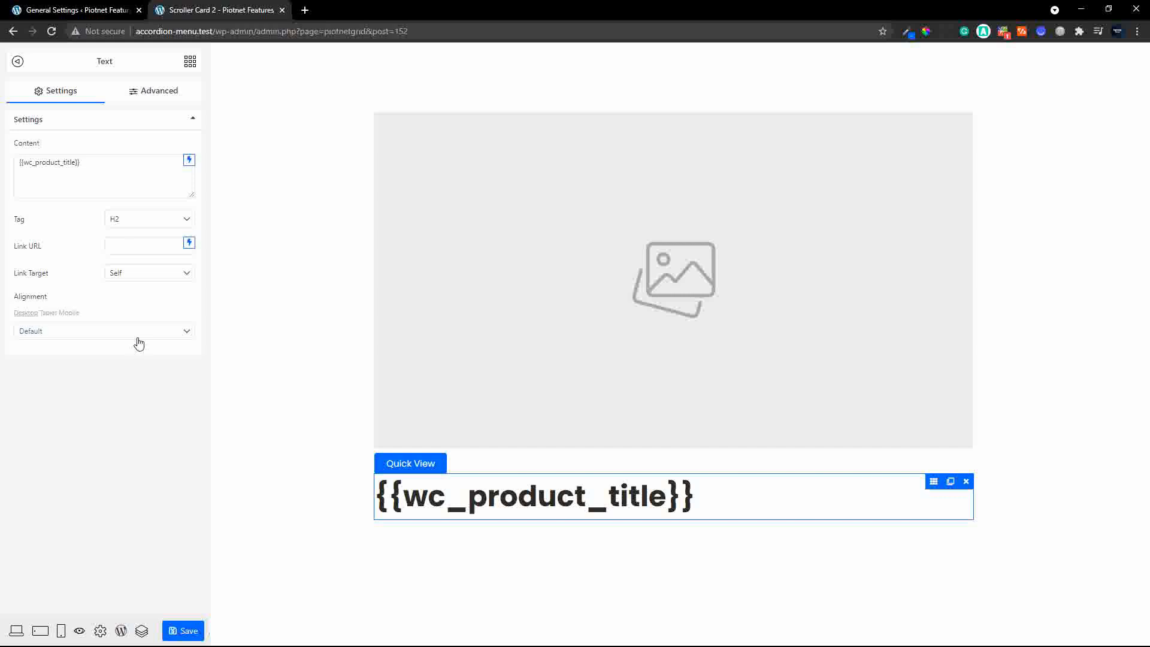
pyautogui.click(189, 242)
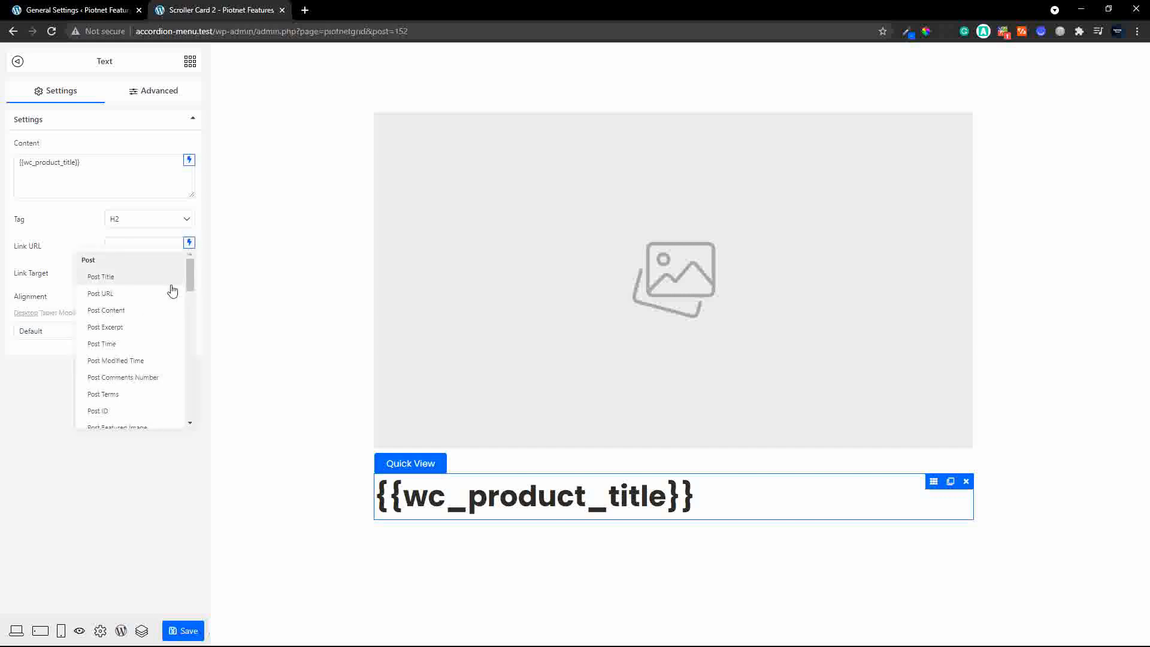
pyautogui.click(110, 280)
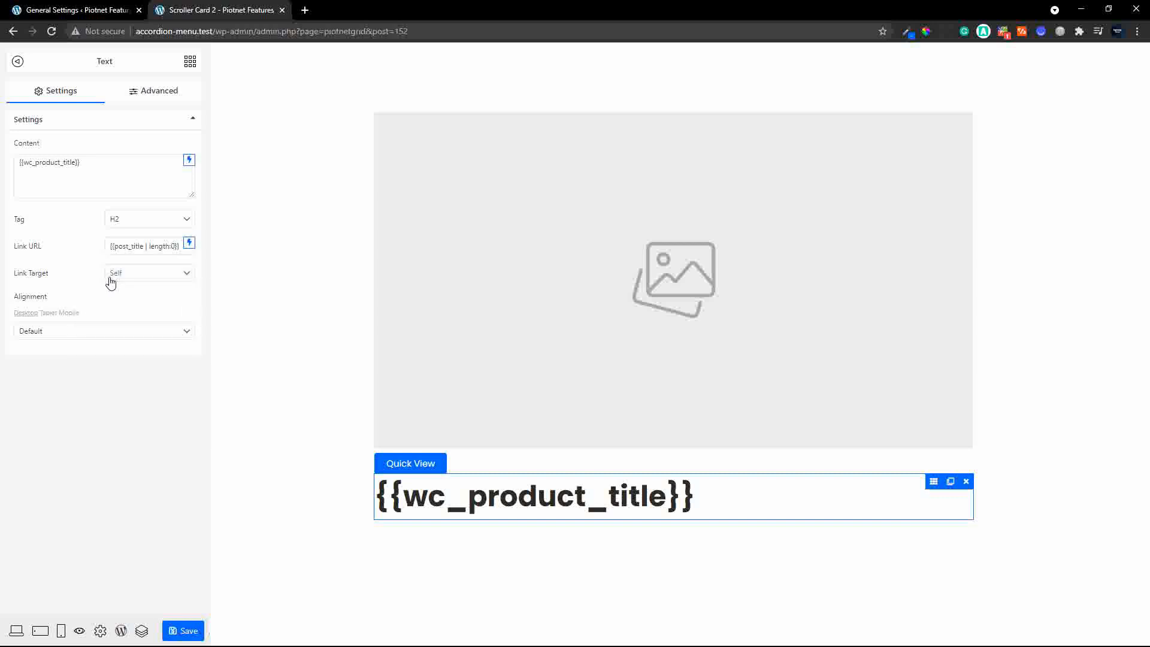
# Set the font size of the product title text to 16 in its typography settings
pyautogui.click(163, 93)
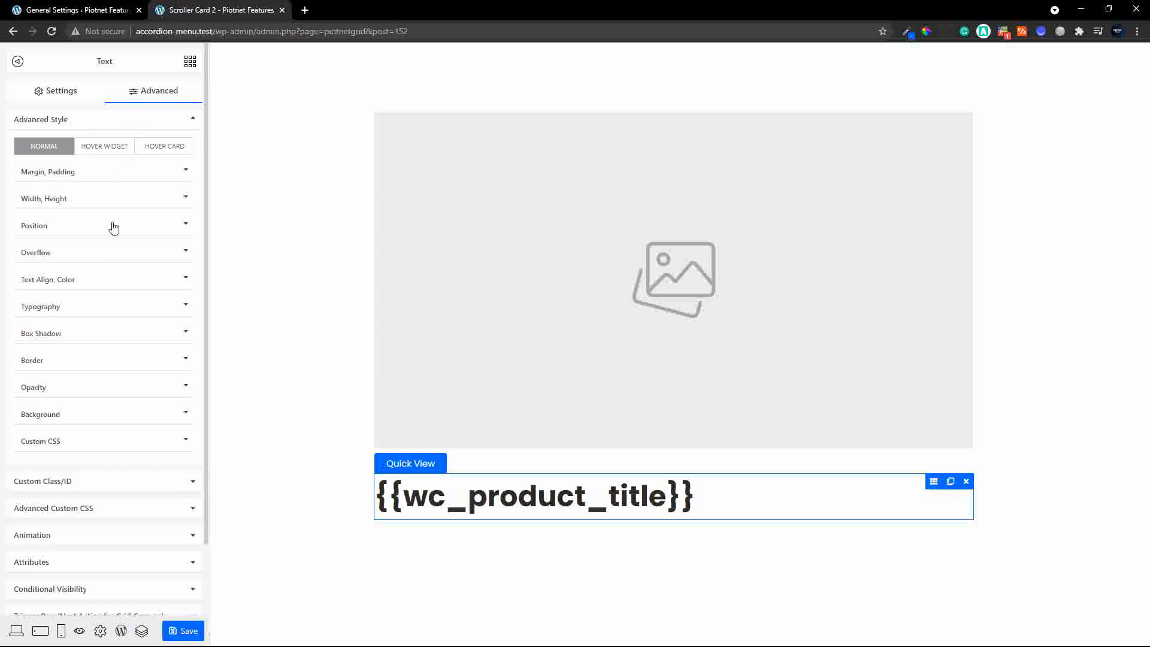
pyautogui.click(103, 306)
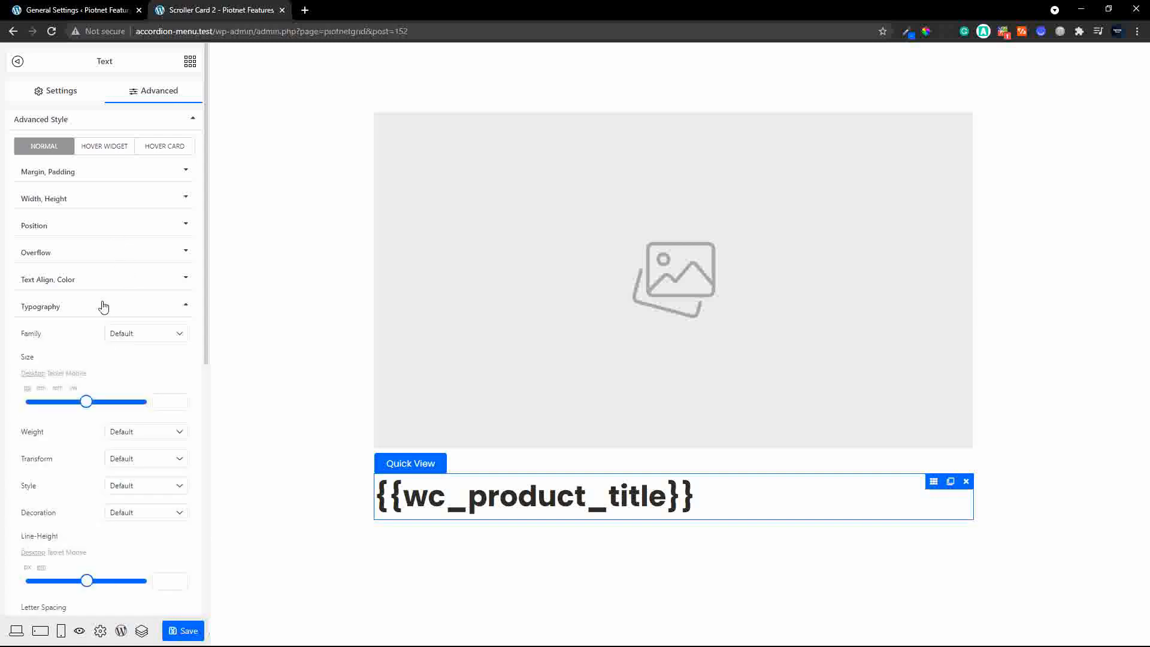
pyautogui.click(168, 406)
pyautogui.write('16')
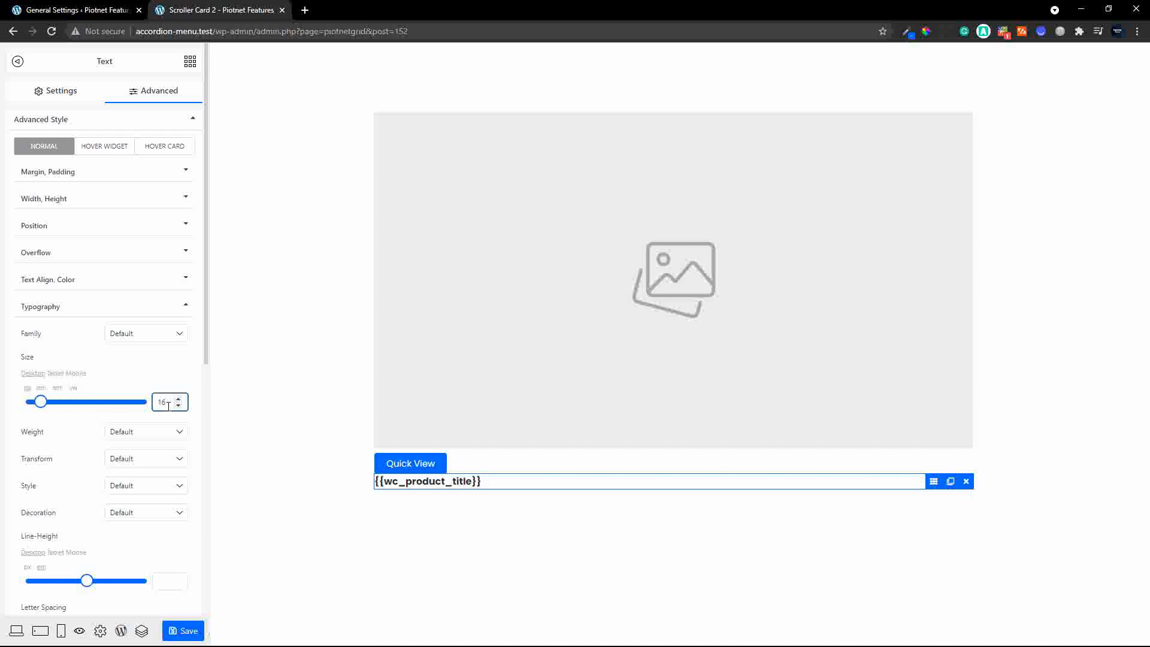
# Set the product title's text alignment to Center and move its widget above the Quick View button
pyautogui.click(60, 288)
pyautogui.click(60, 285)
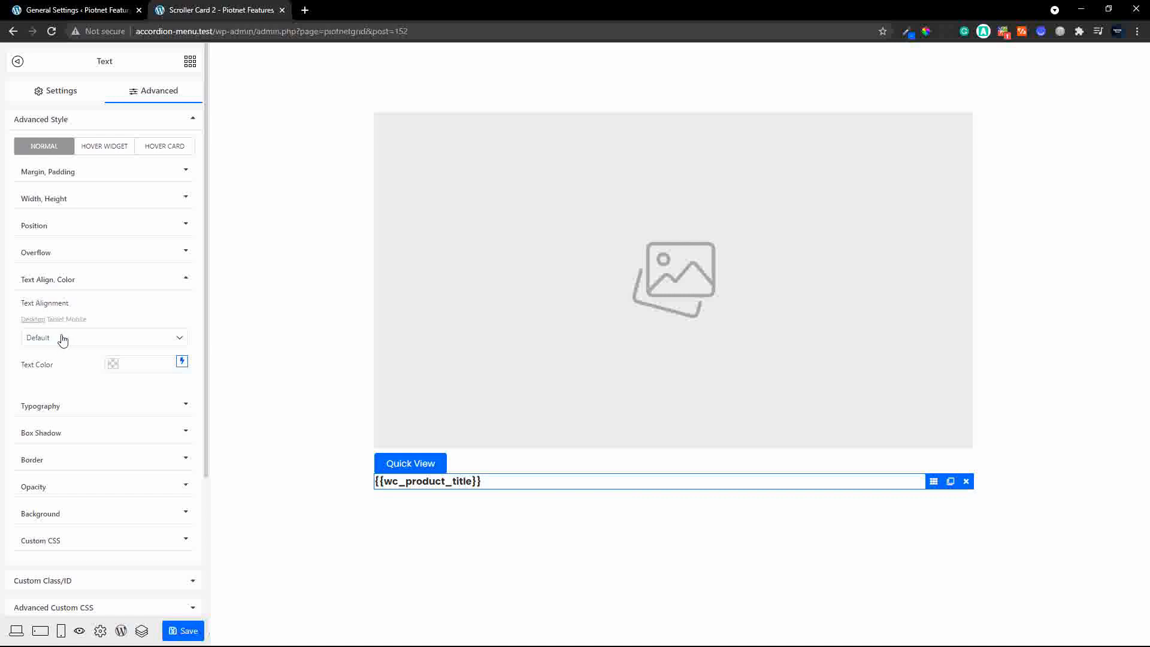
pyautogui.click(63, 339)
pyautogui.click(53, 375)
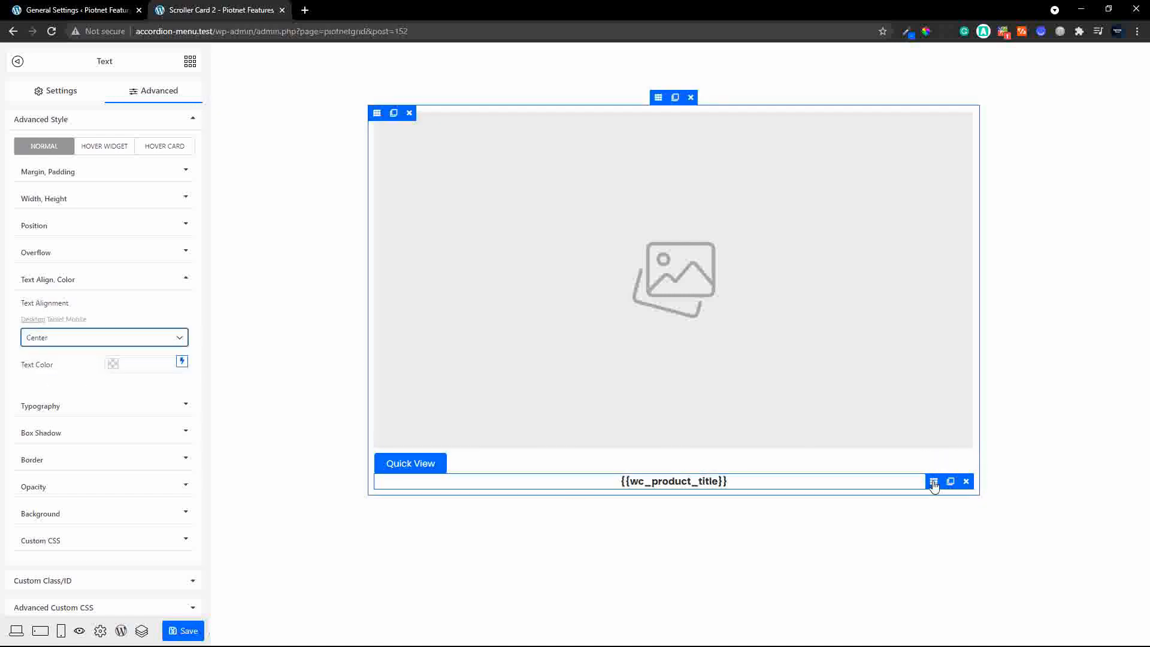
pyautogui.moveTo(934, 483); pyautogui.dragTo(928, 459)
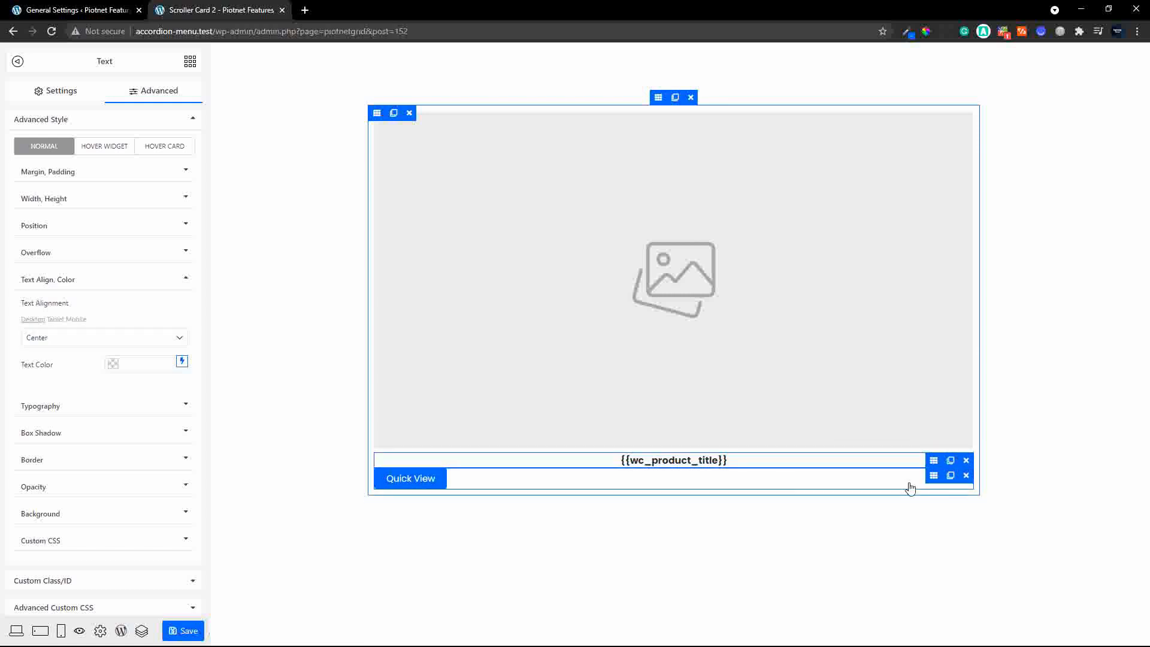
# Center the Quick View button and set its normal background color to grey, rgba(112, 112, 112, 1)
pyautogui.click(933, 476)
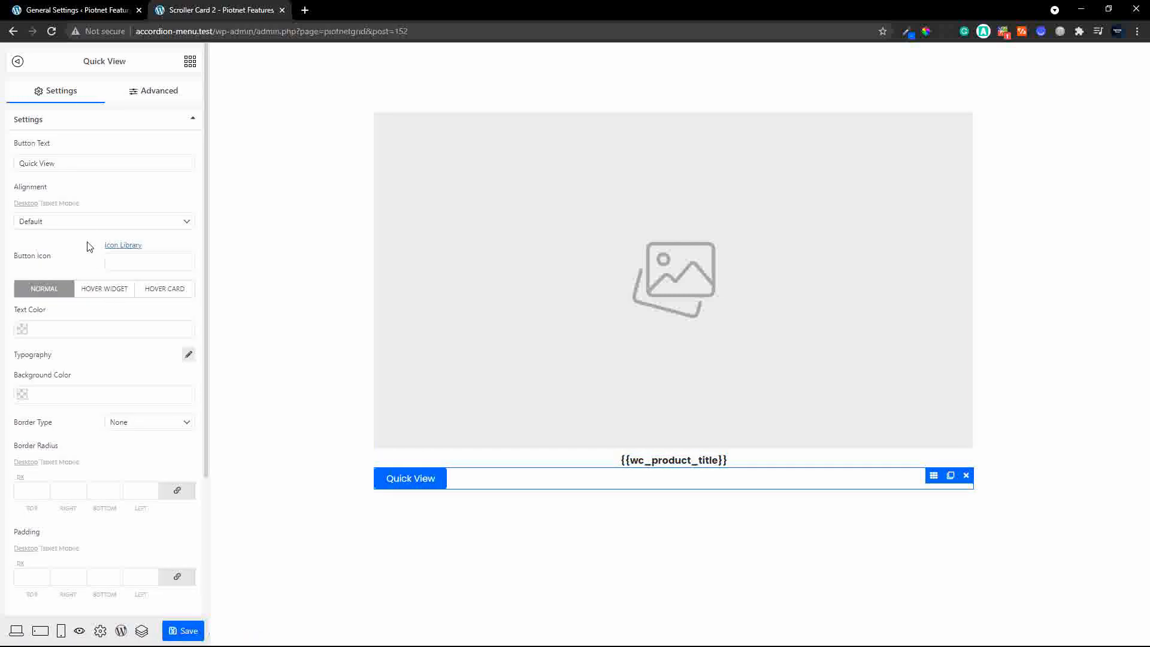
pyautogui.click(85, 225)
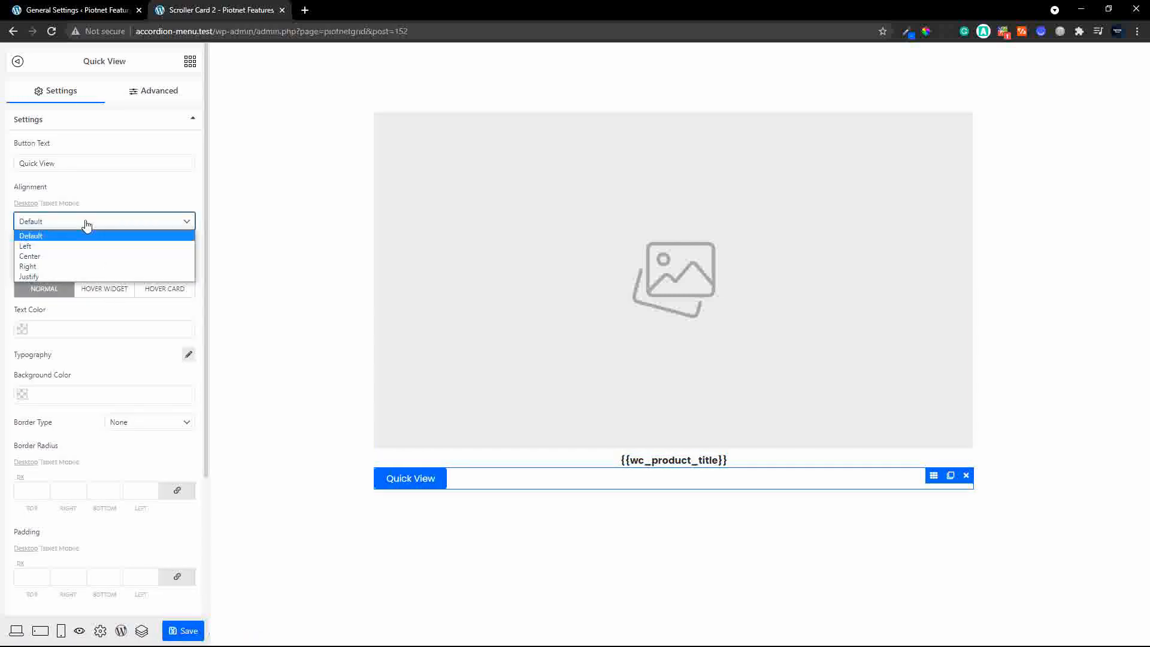
pyautogui.click(76, 260)
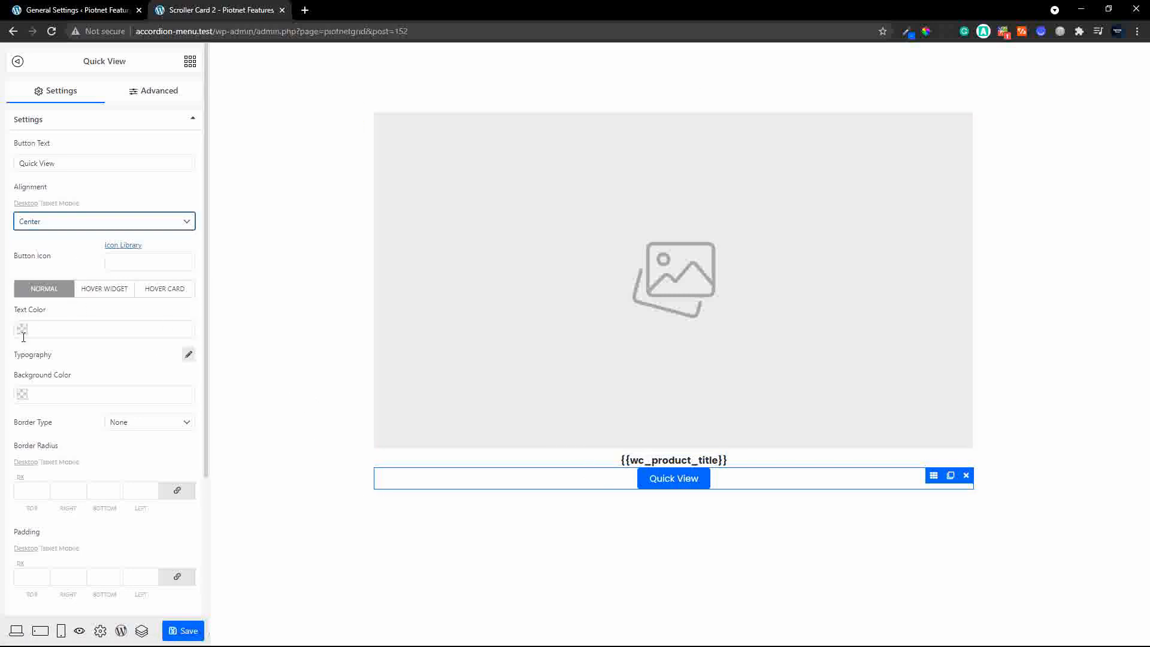
pyautogui.click(23, 395)
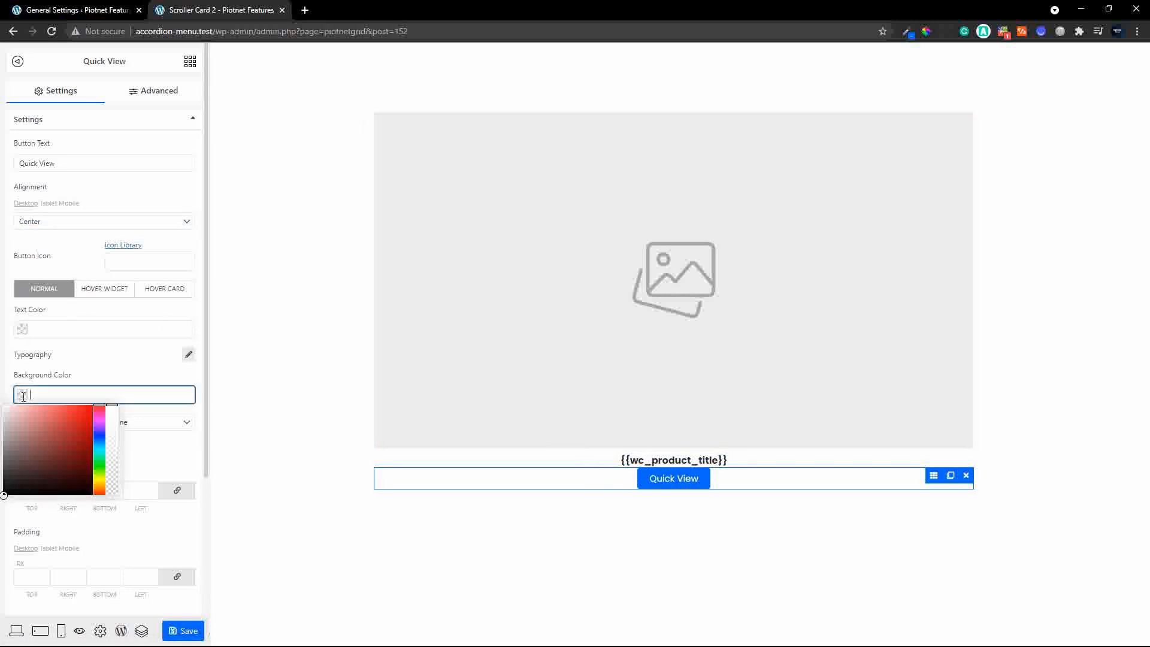
pyautogui.moveTo(4, 494); pyautogui.dragTo(3, 453)
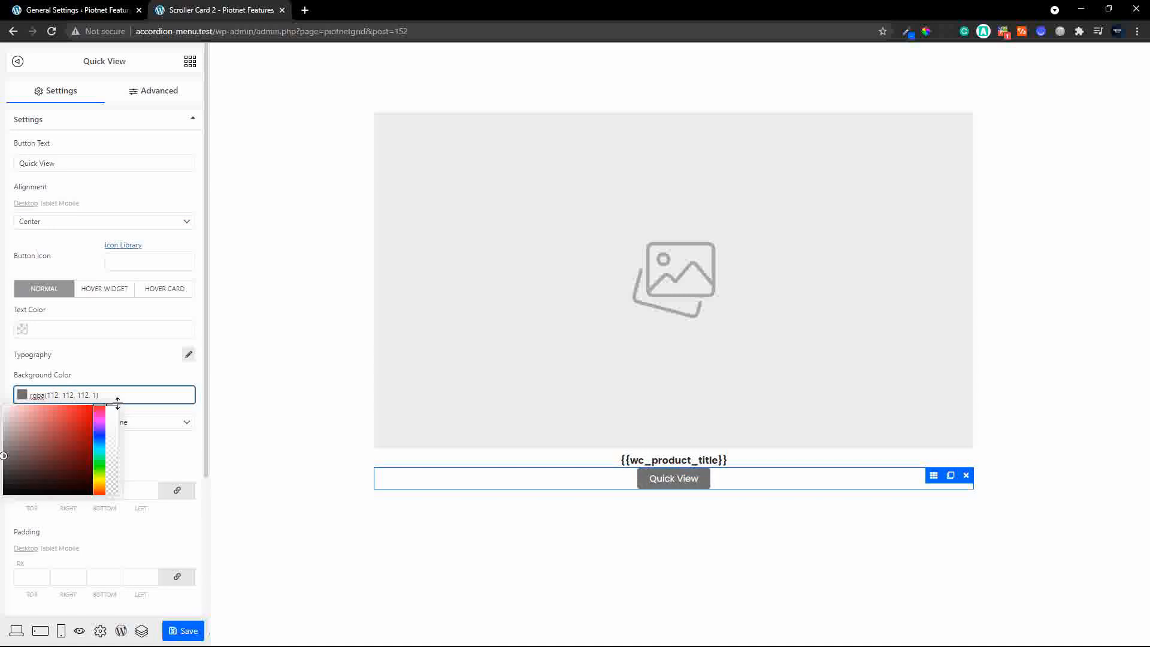
# Set the Quick View button's background color for the Hover Widget state to black, rgba(0, 0, 0, 1)
pyautogui.click(95, 290)
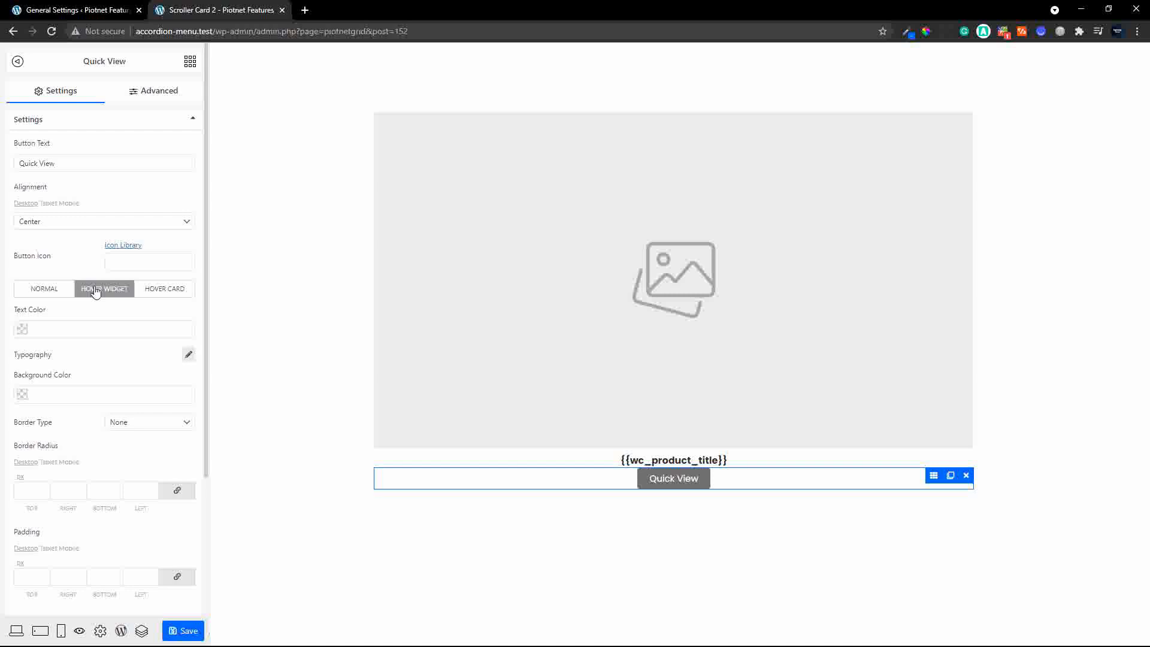
pyautogui.click(23, 395)
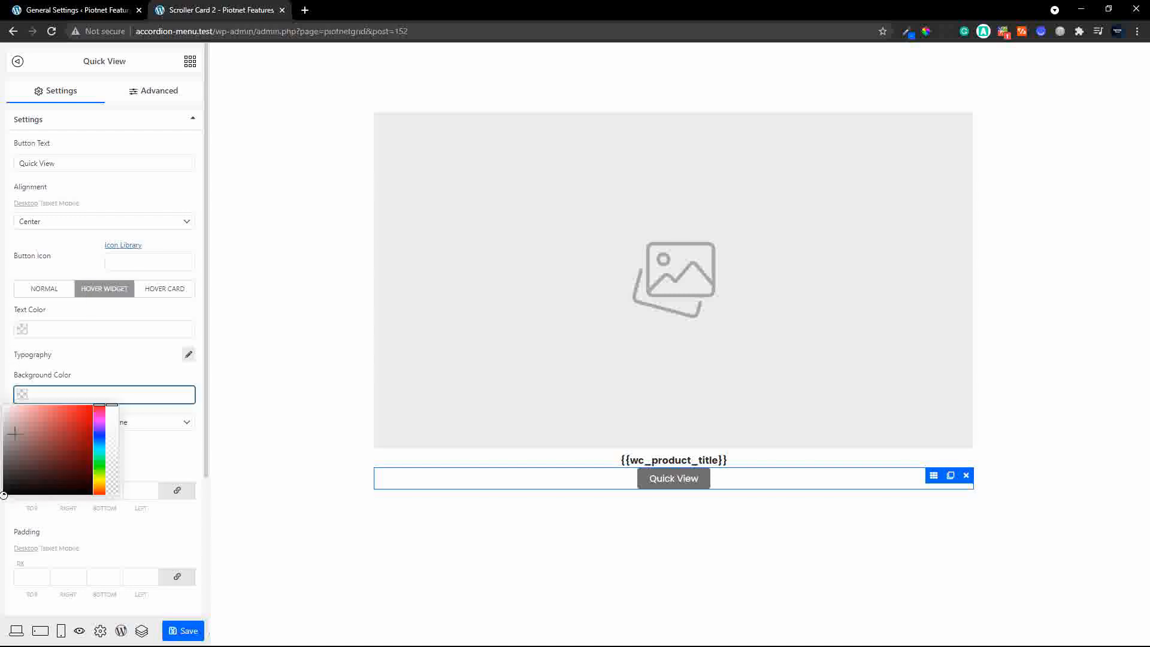
pyautogui.click(4, 495)
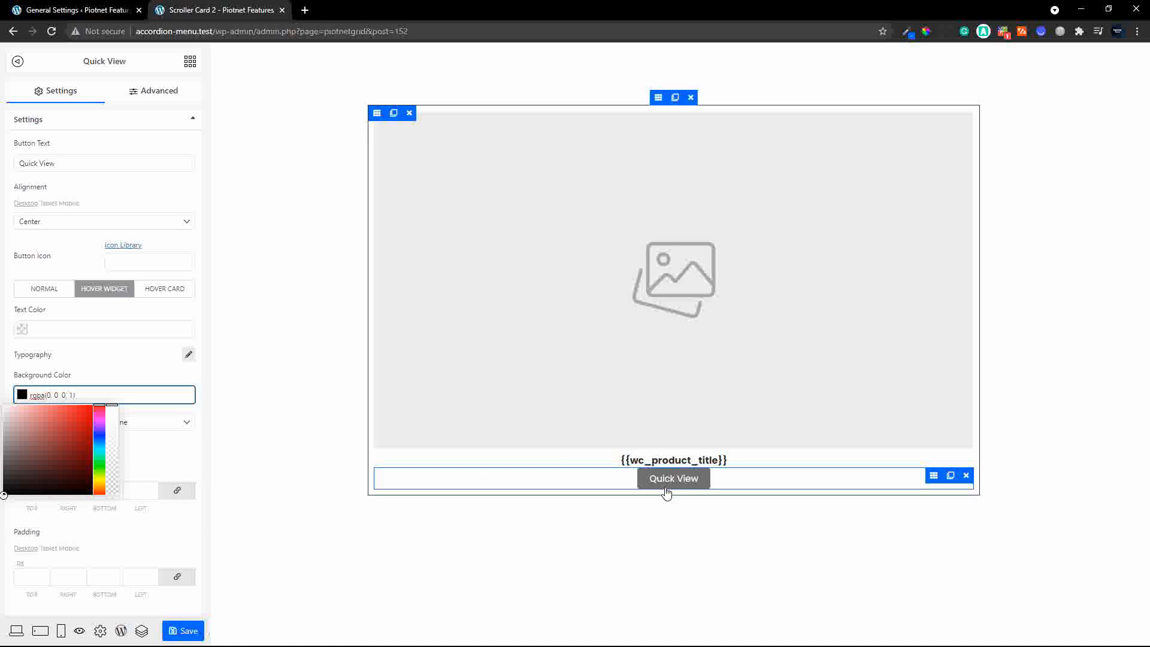
# Give the image widget an unlinked bottom margin of 10, with 0 for its other margins and all its padding
pyautogui.click(724, 445)
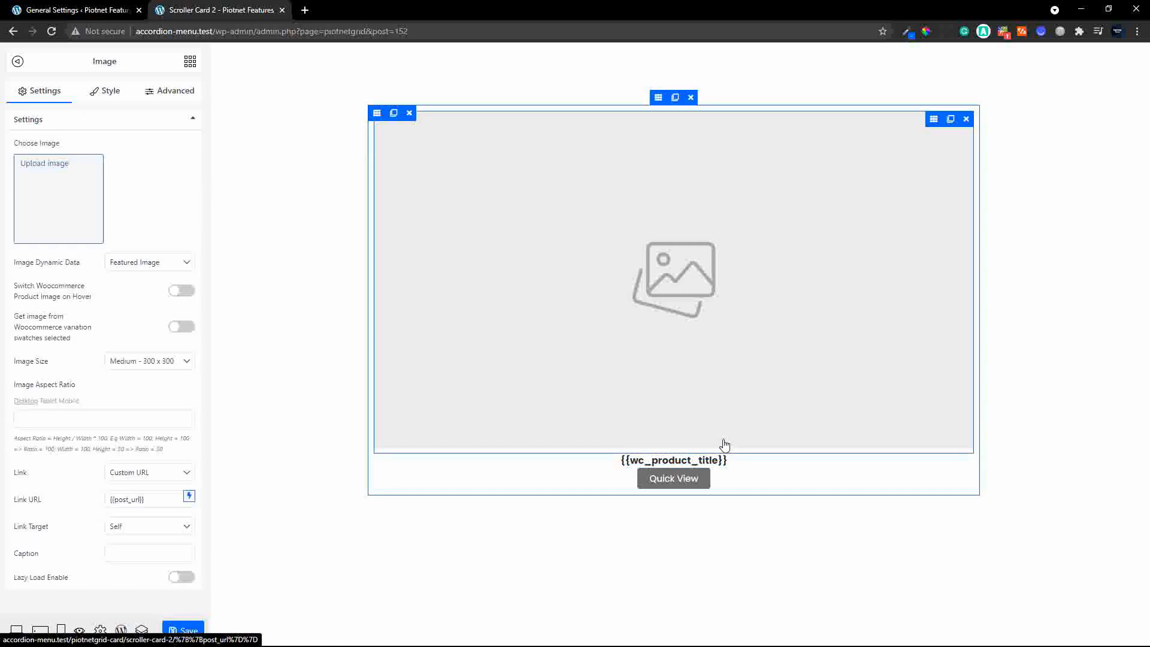
pyautogui.click(170, 96)
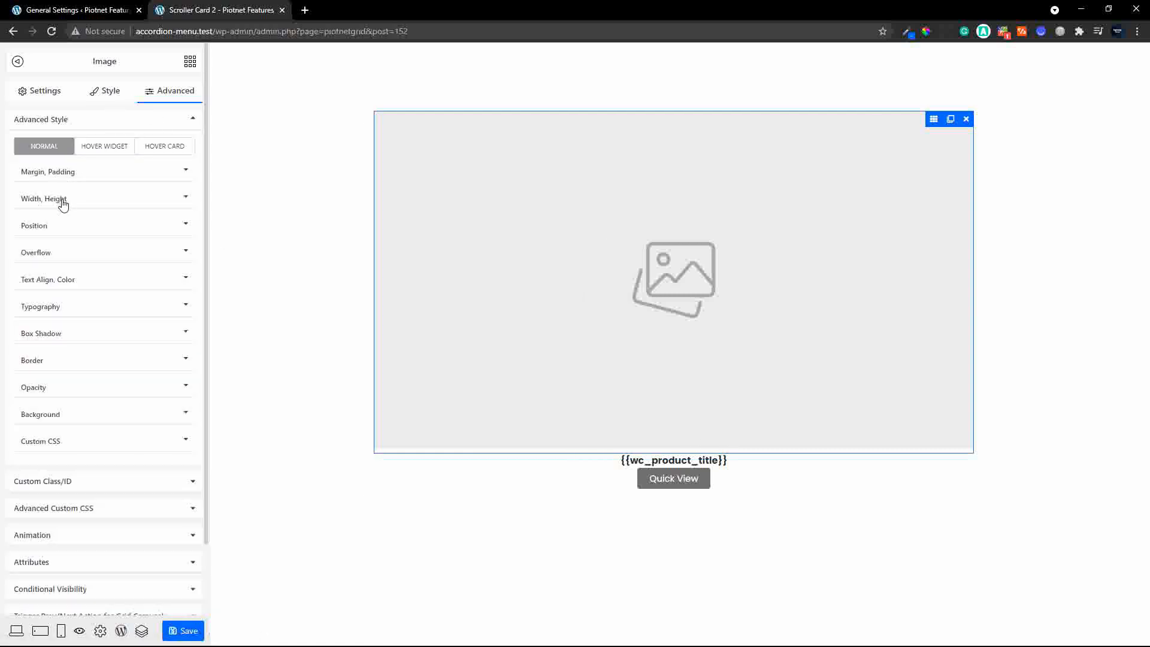
pyautogui.click(85, 176)
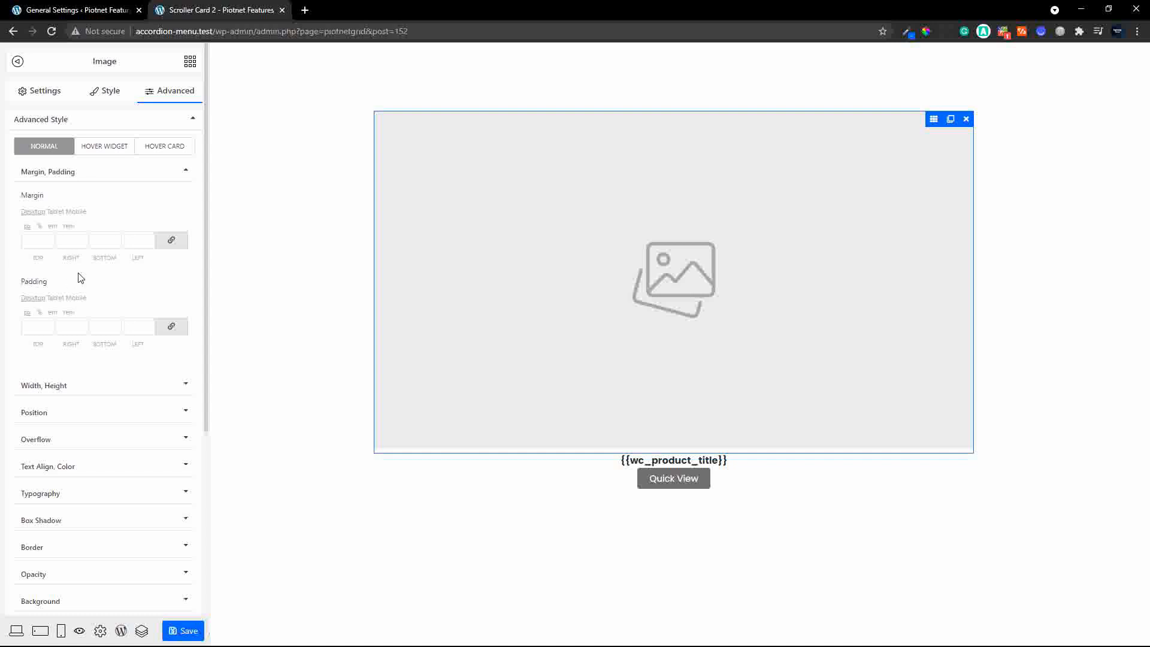
pyautogui.click(175, 331)
pyautogui.click(172, 242)
pyautogui.click(173, 242)
pyautogui.click(108, 238)
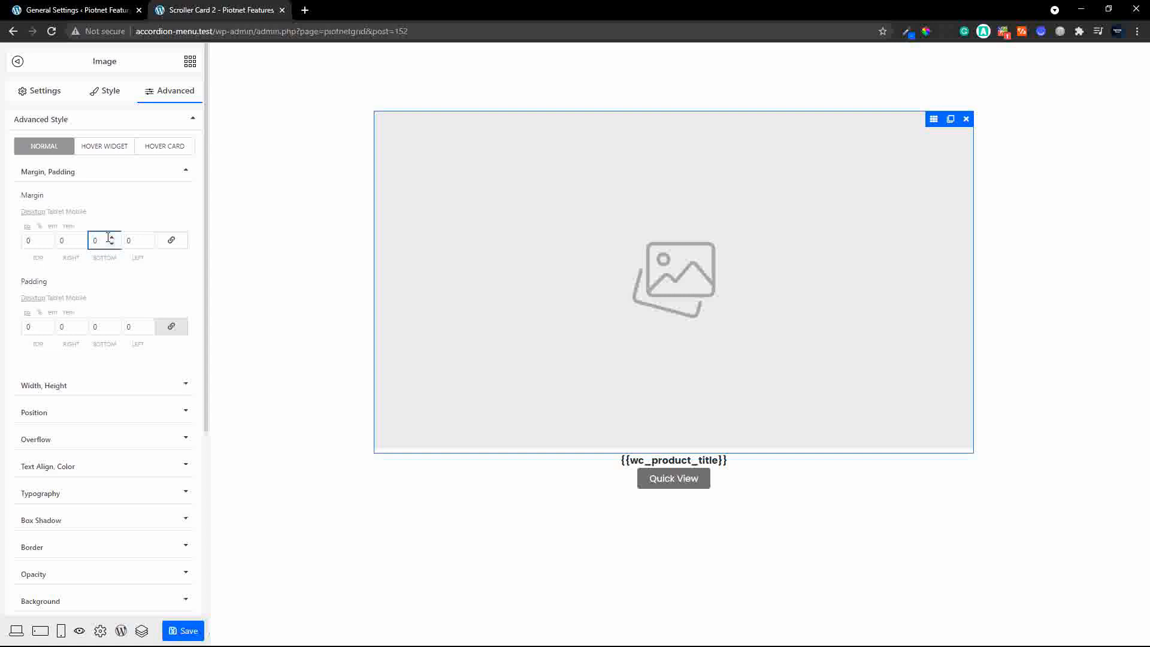
pyautogui.write('10')
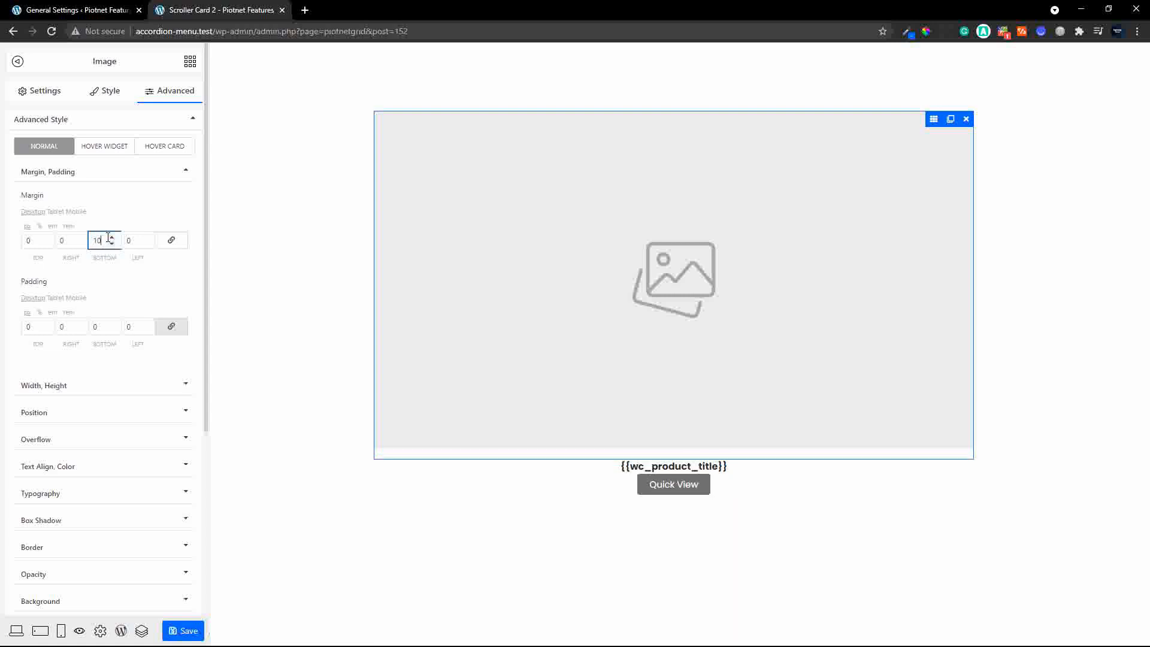
# Unlink the product title's margins, set its bottom margin to 10, and save the card
pyautogui.click(658, 468)
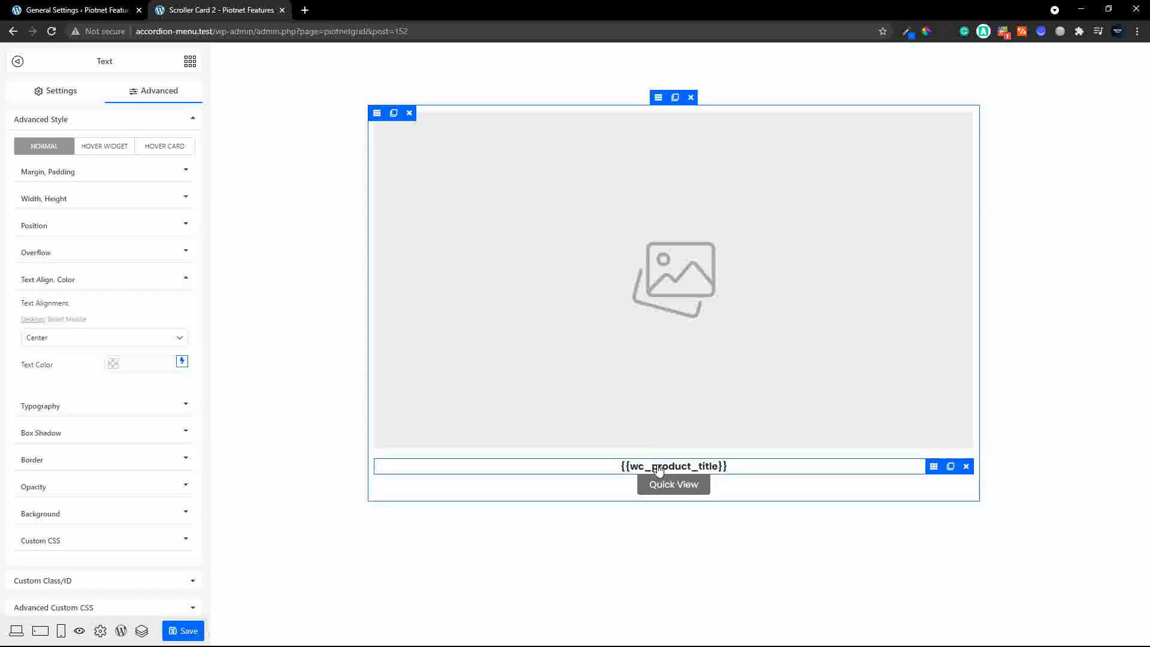
pyautogui.click(131, 173)
pyautogui.click(172, 240)
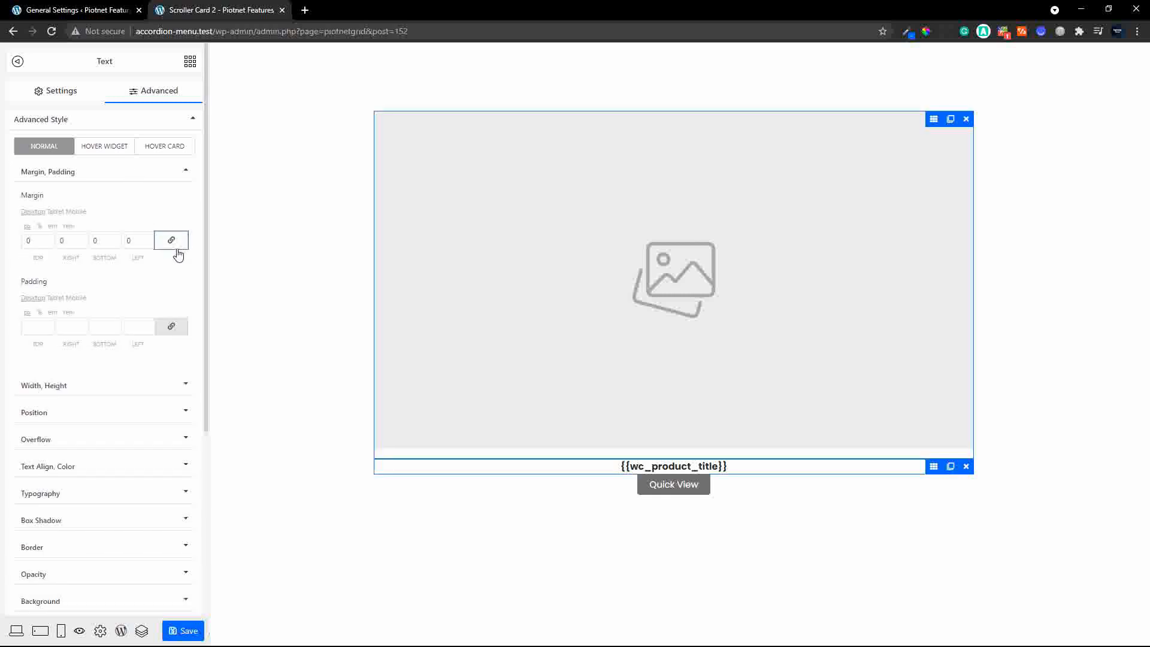
pyautogui.click(103, 242)
pyautogui.write('10')
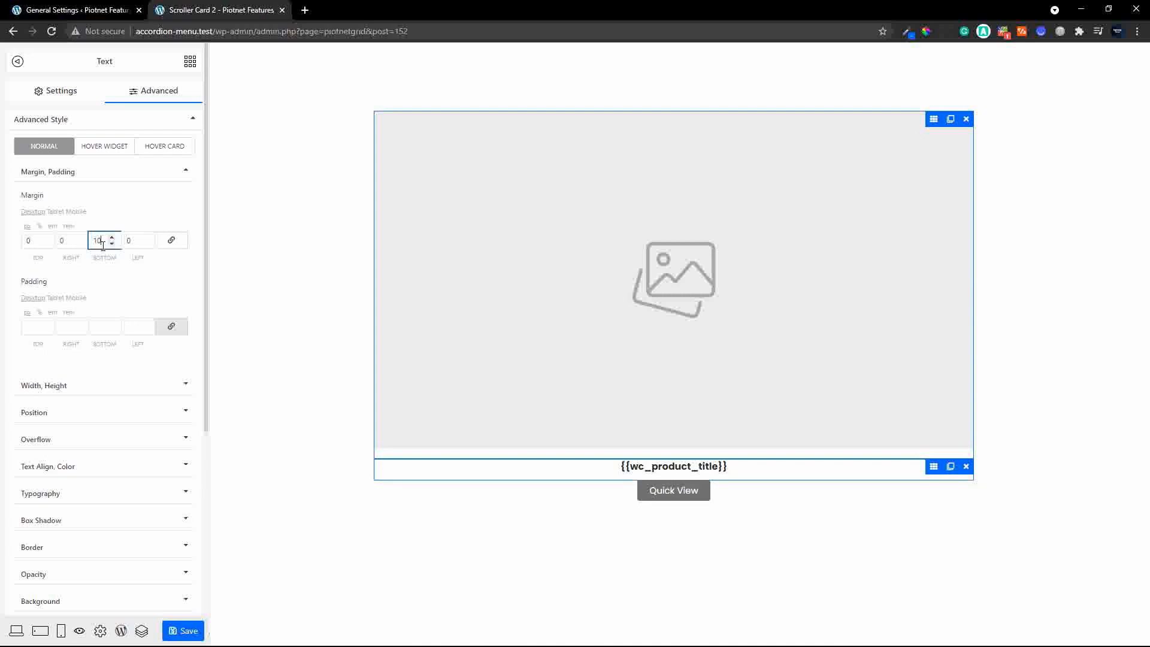
pyautogui.click(623, 498)
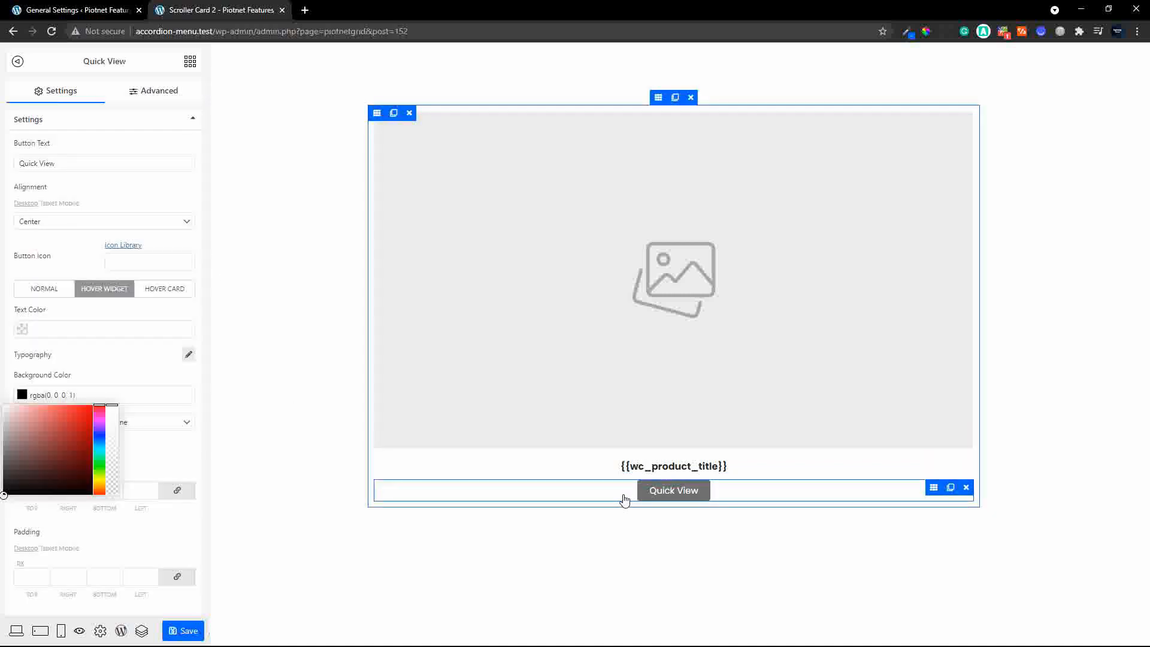
pyautogui.click(174, 632)
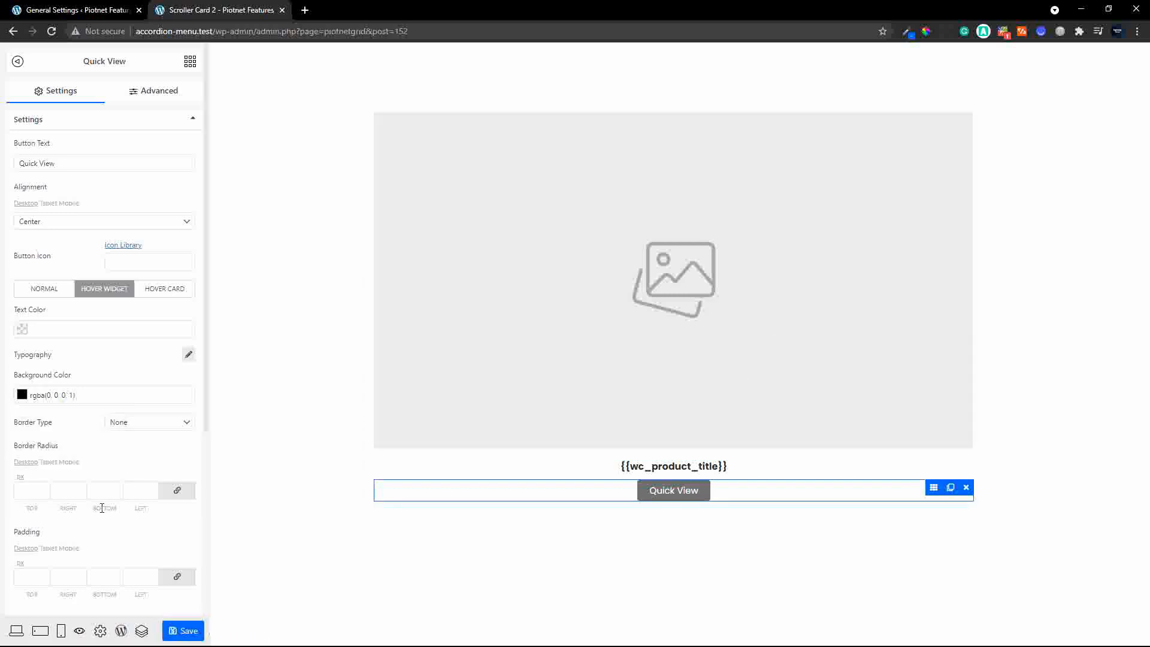
# Create a new Piotnet grid titled Scroller Grid 2 in the WordPress admin and publish it
pyautogui.click(121, 631)
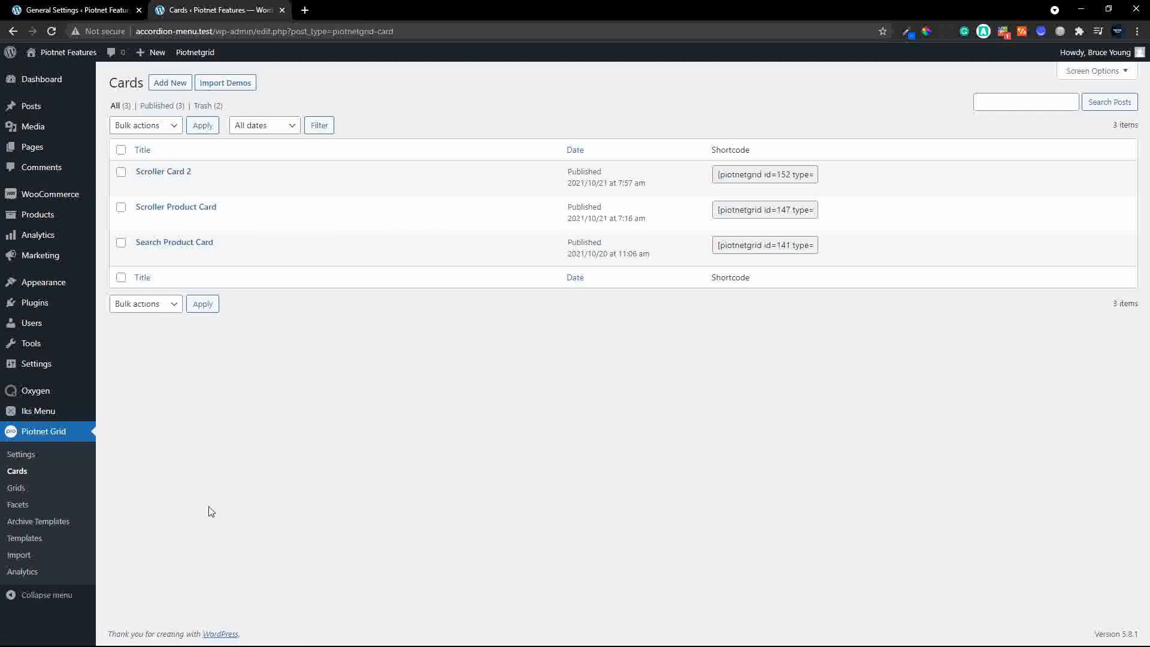
pyautogui.click(16, 492)
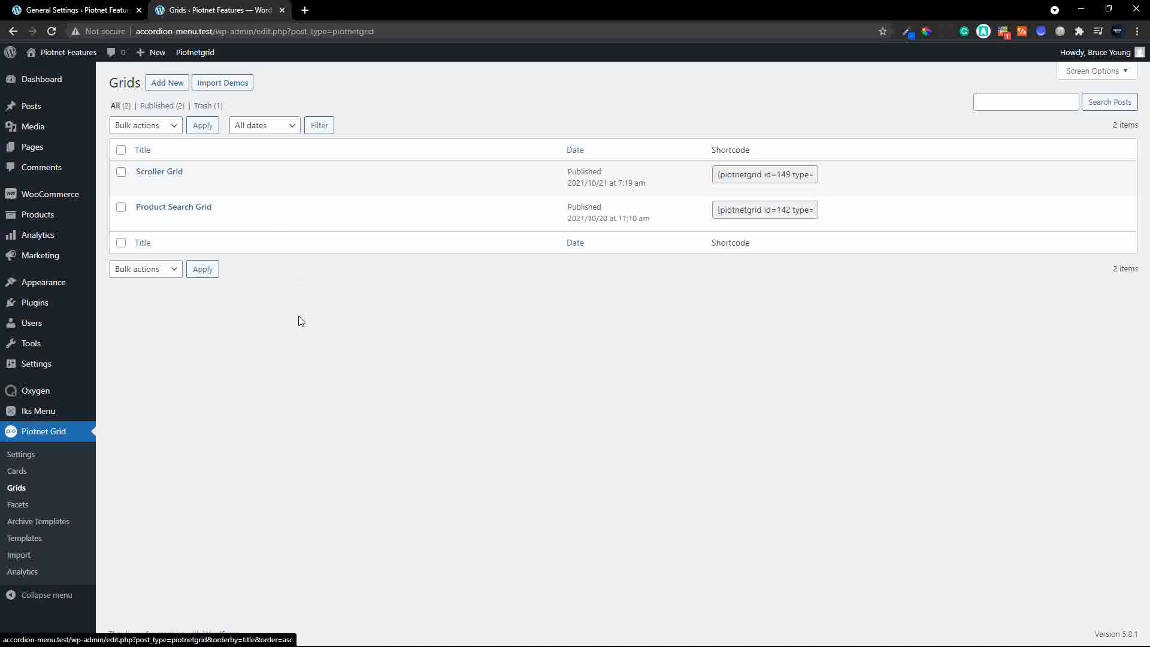
pyautogui.click(165, 91)
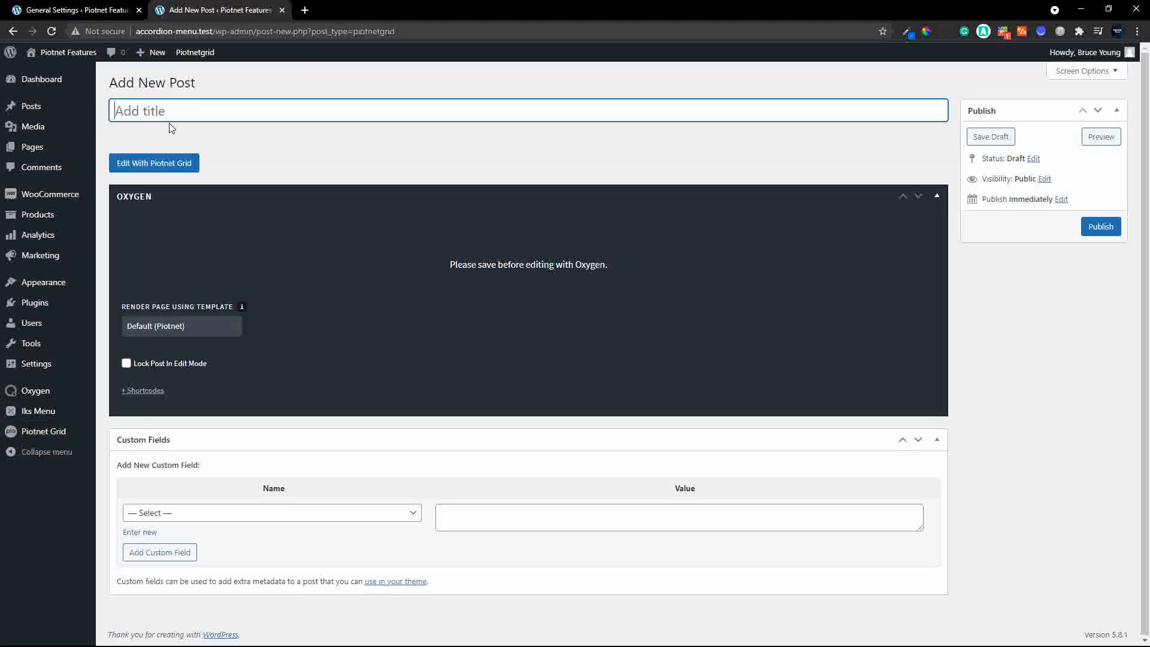
pyautogui.write('Sco')
pyautogui.write('roller G')
pyautogui.write('rid 2')
pyautogui.click(1103, 226)
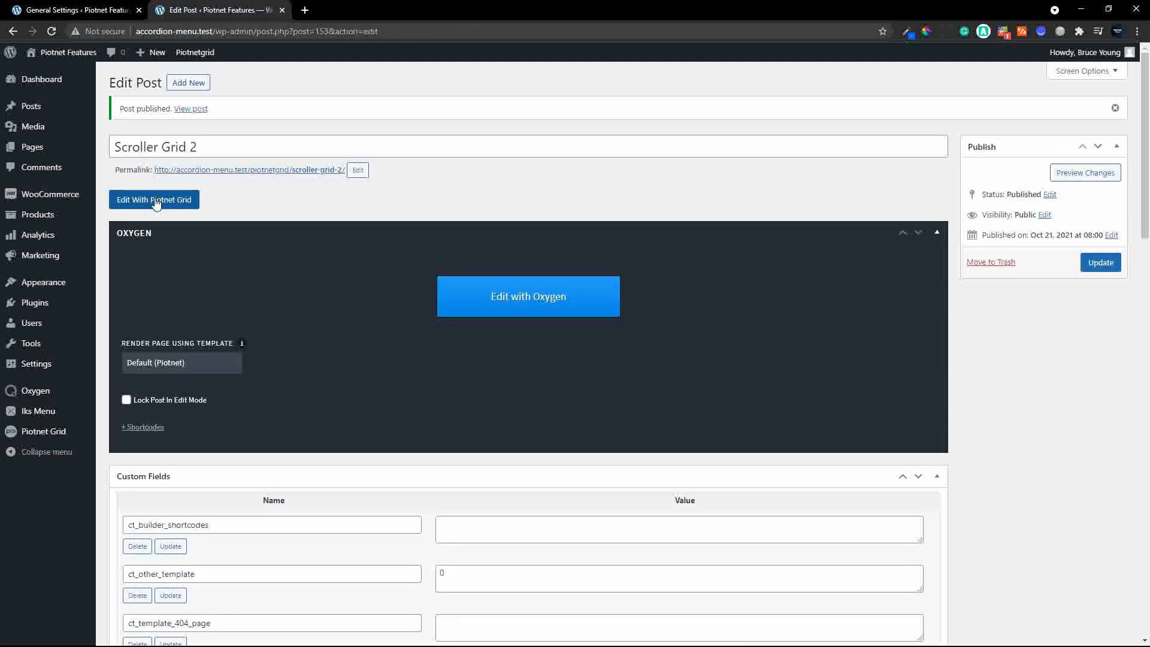
# Add a Grid widget to Scroller Grid 2 in the Piotnet Grid editor, using card template Scroller Card 2 and post type Products
pyautogui.click(156, 203)
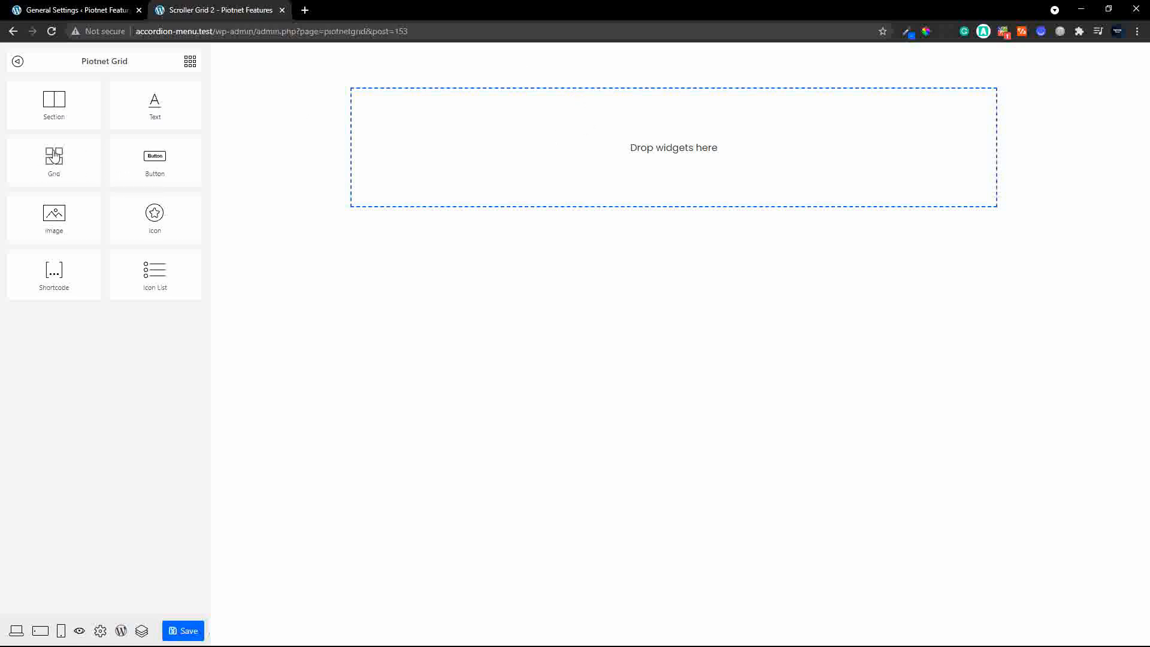
pyautogui.moveTo(54, 157); pyautogui.dragTo(756, 167)
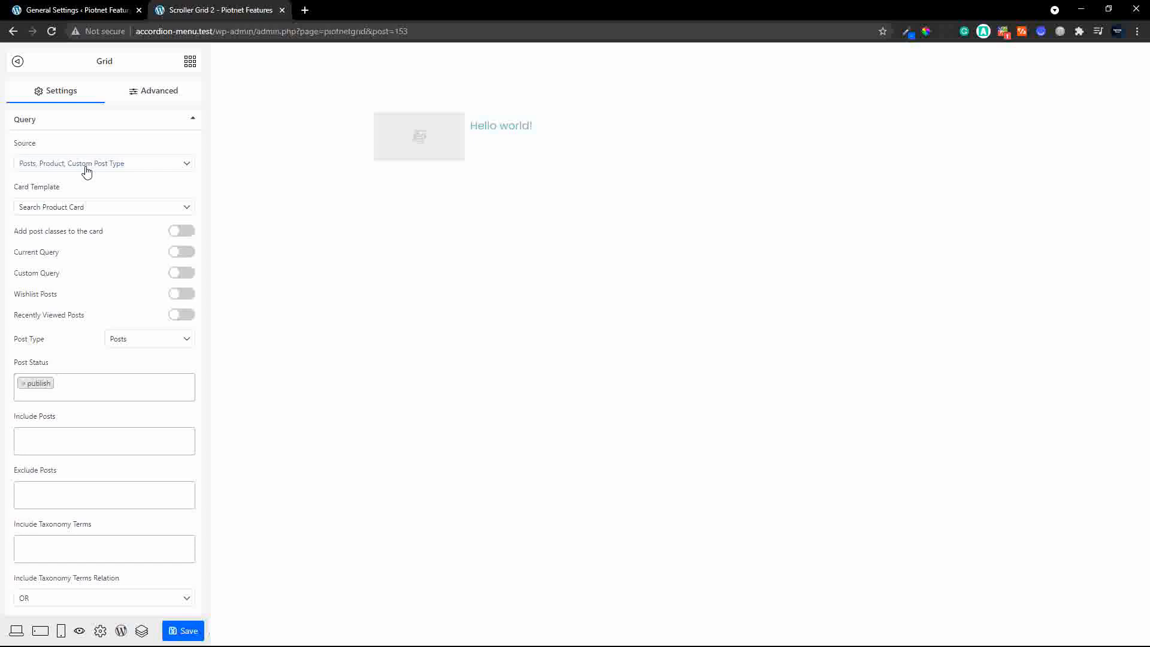
pyautogui.click(79, 210)
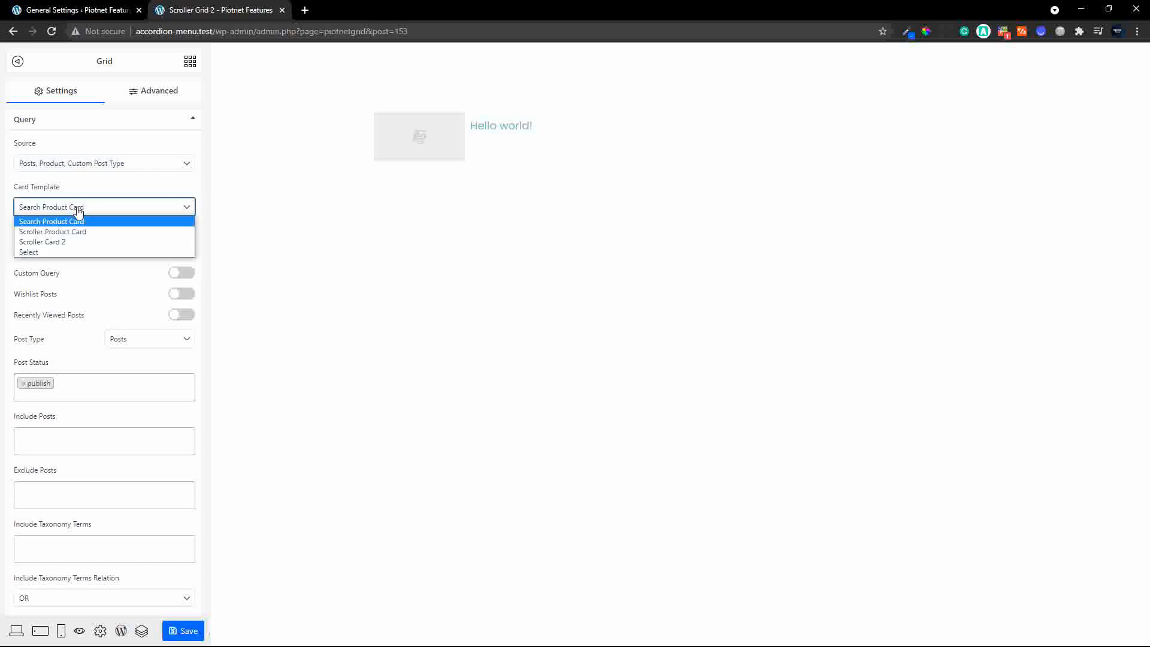
pyautogui.click(67, 242)
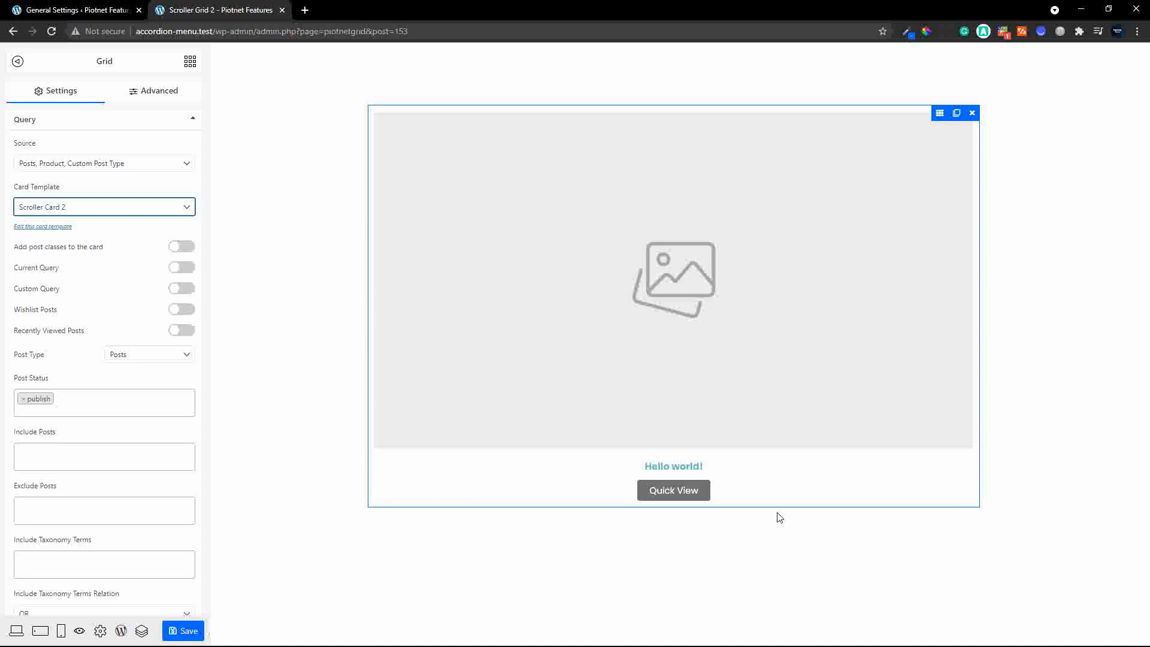
pyautogui.click(186, 357)
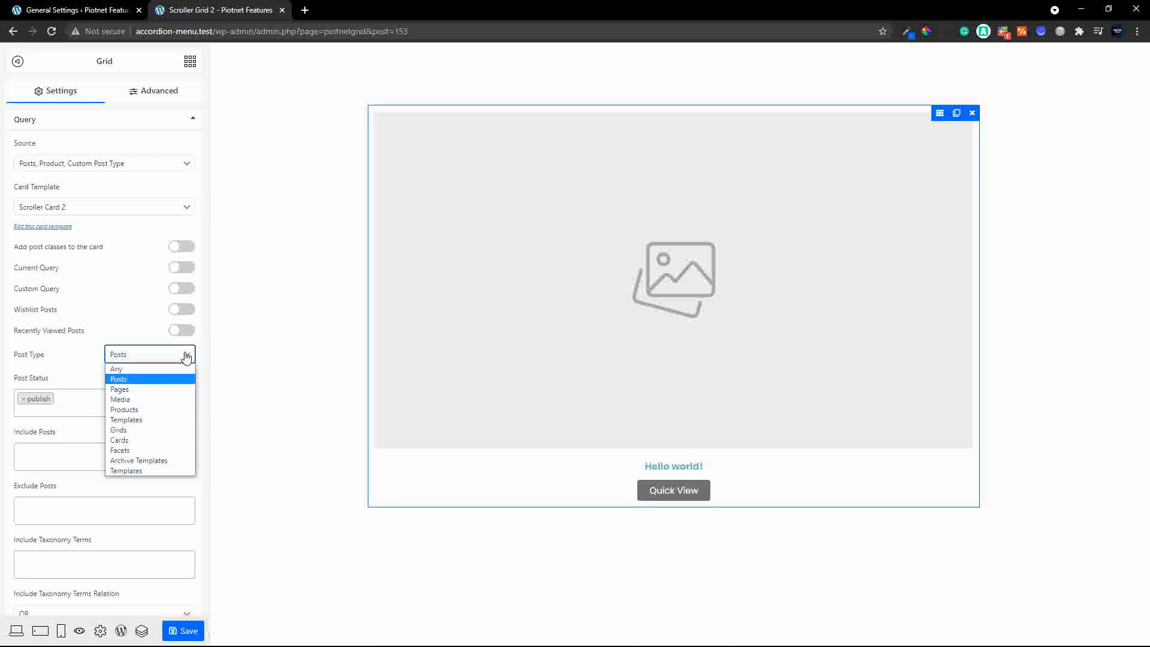
pyautogui.click(169, 411)
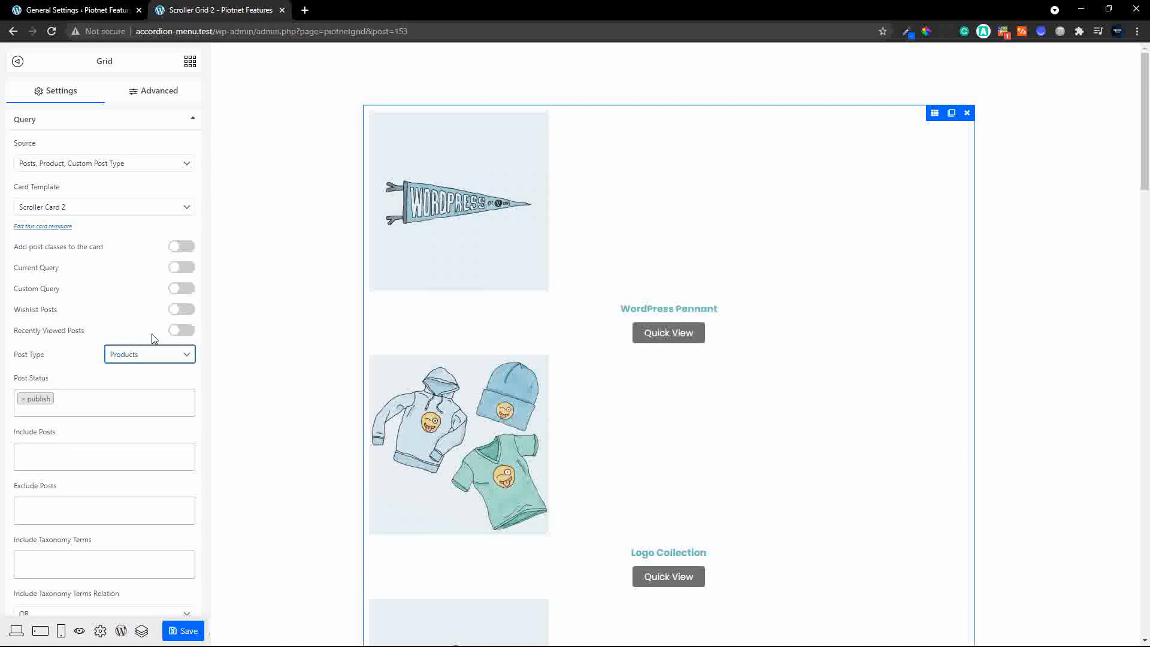
# Set the number of desktop columns in the grid's layout settings to 4
pyautogui.click(193, 122)
pyautogui.click(191, 148)
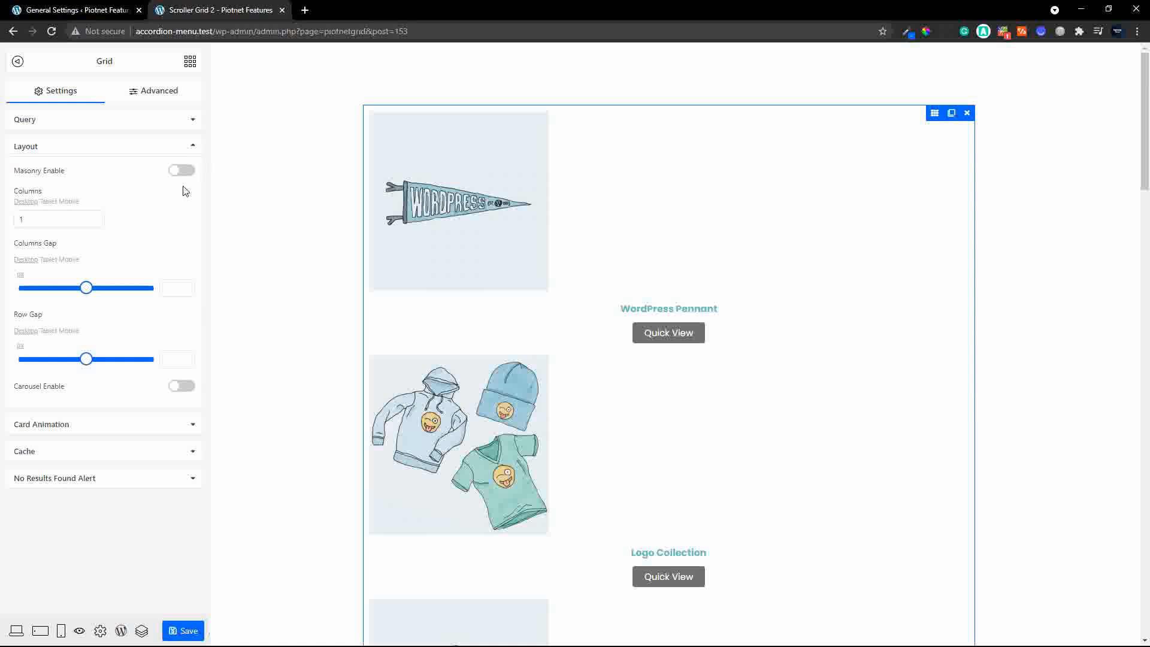
pyautogui.click(34, 218)
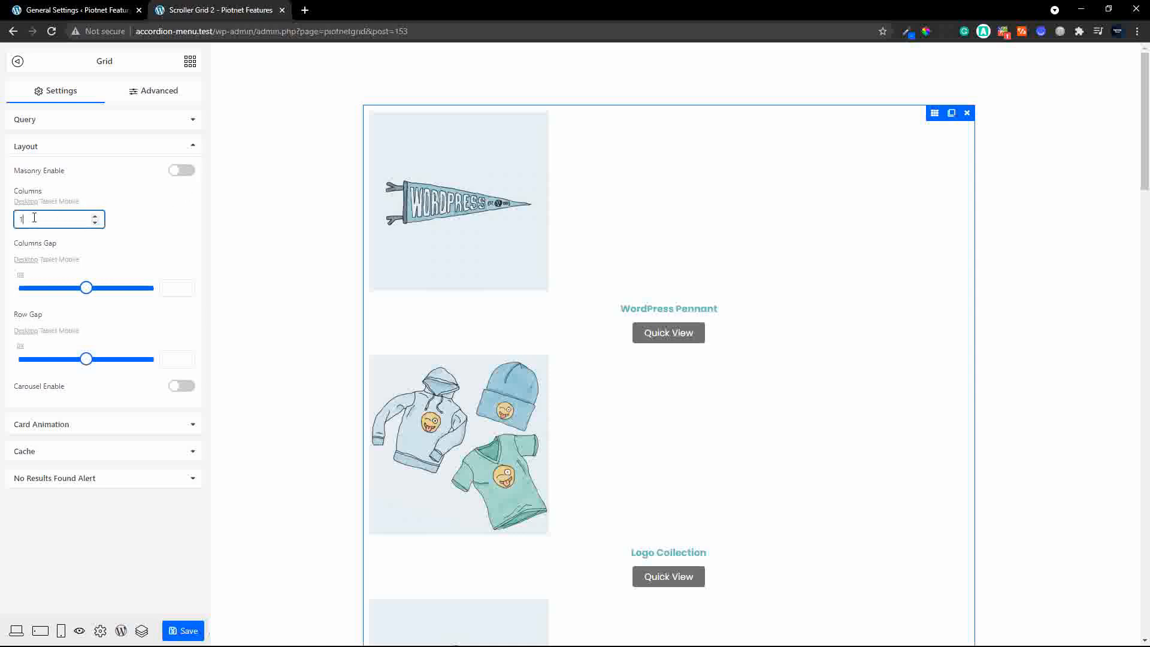
pyautogui.press('Up')
pyautogui.press('Up')
pyautogui.press('Up')
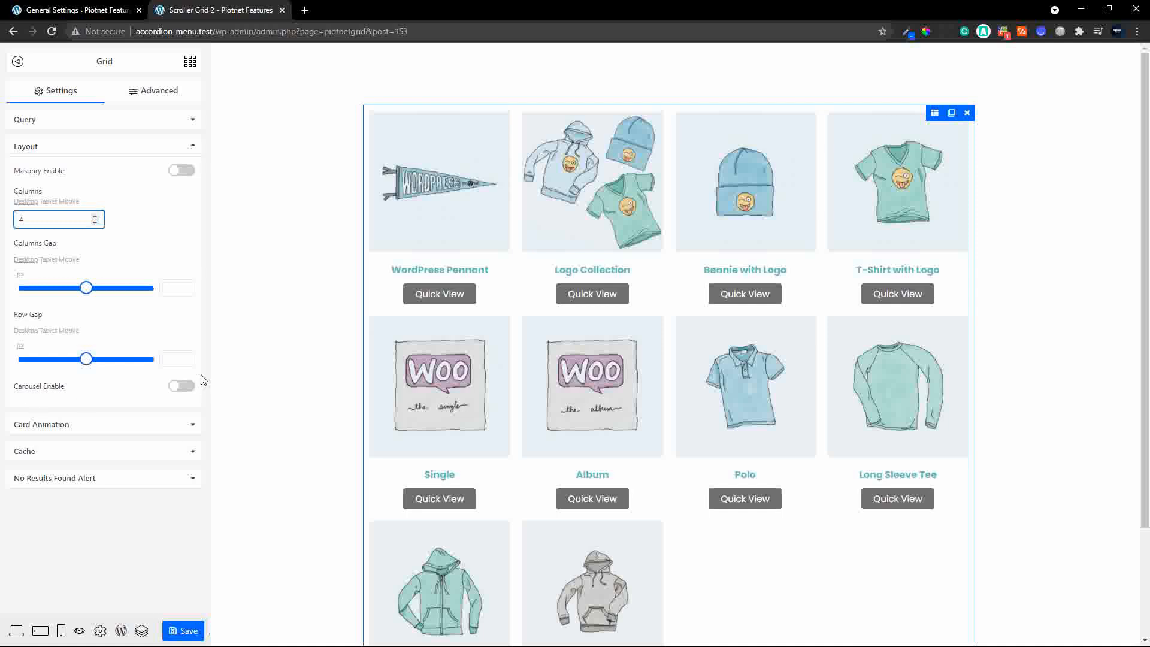
# Enable the carousel for the grid and set its desktop Slides to Show value to 4
pyautogui.click(183, 386)
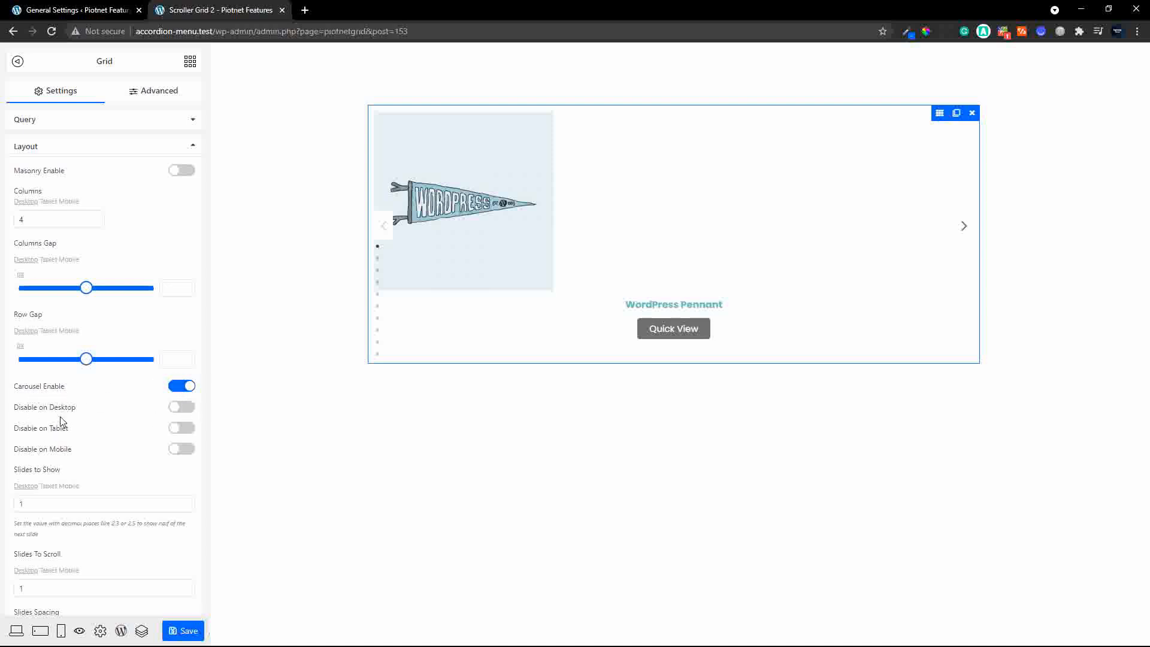
pyautogui.scroll(-1, 136, 457)
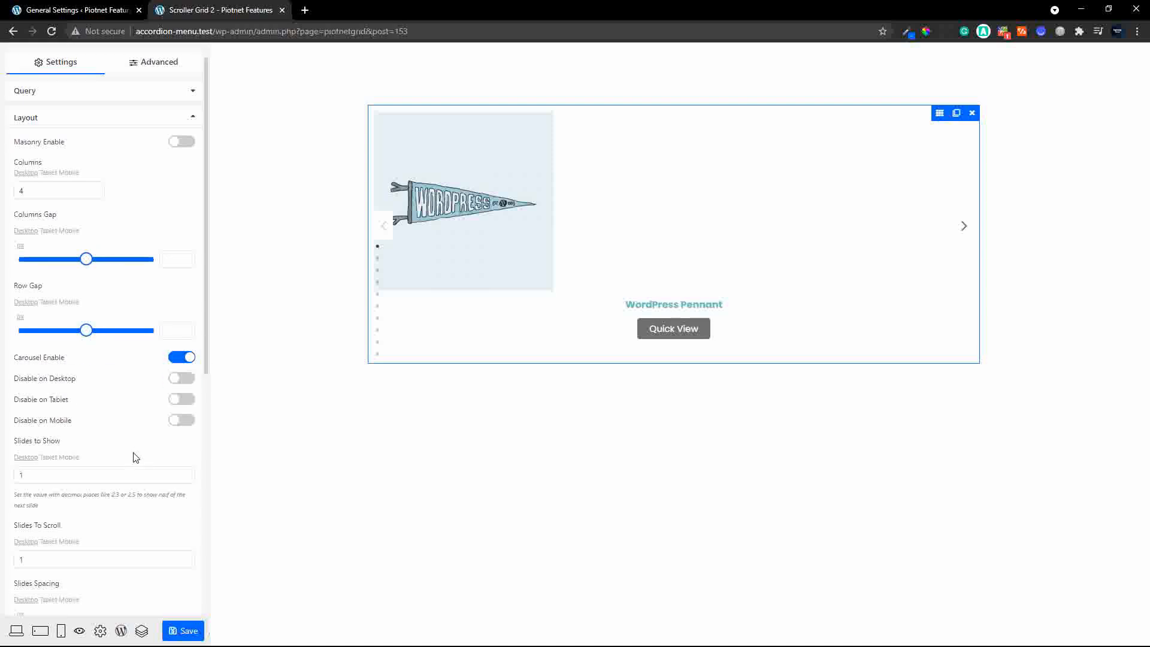
pyautogui.scroll(-1, 119, 449)
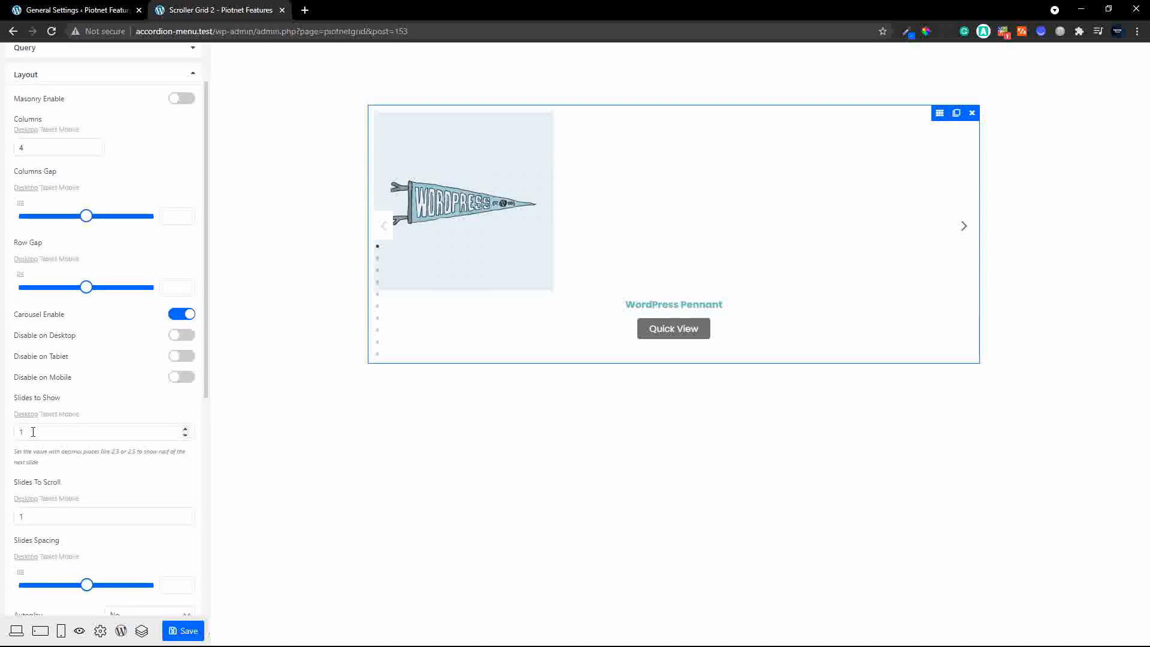
pyautogui.doubleClick(185, 428)
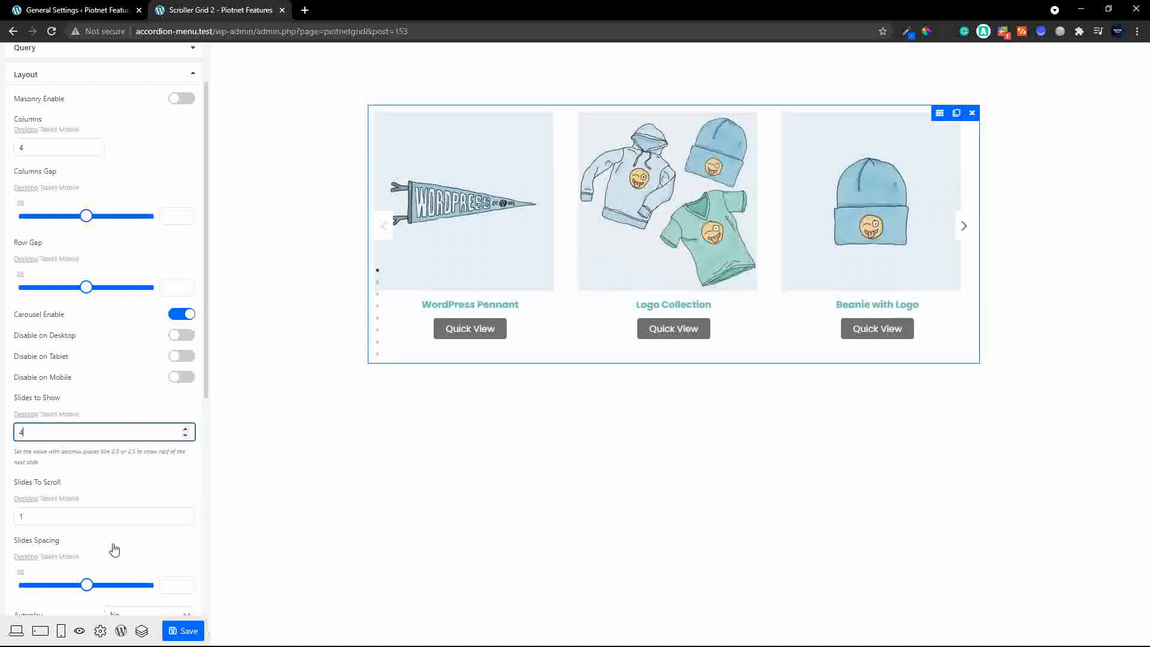
# Set the carousel's Autoplay option to Yes in the grid's layout settings
pyautogui.scroll(-2, 144, 476)
pyautogui.scroll(-1, 144, 479)
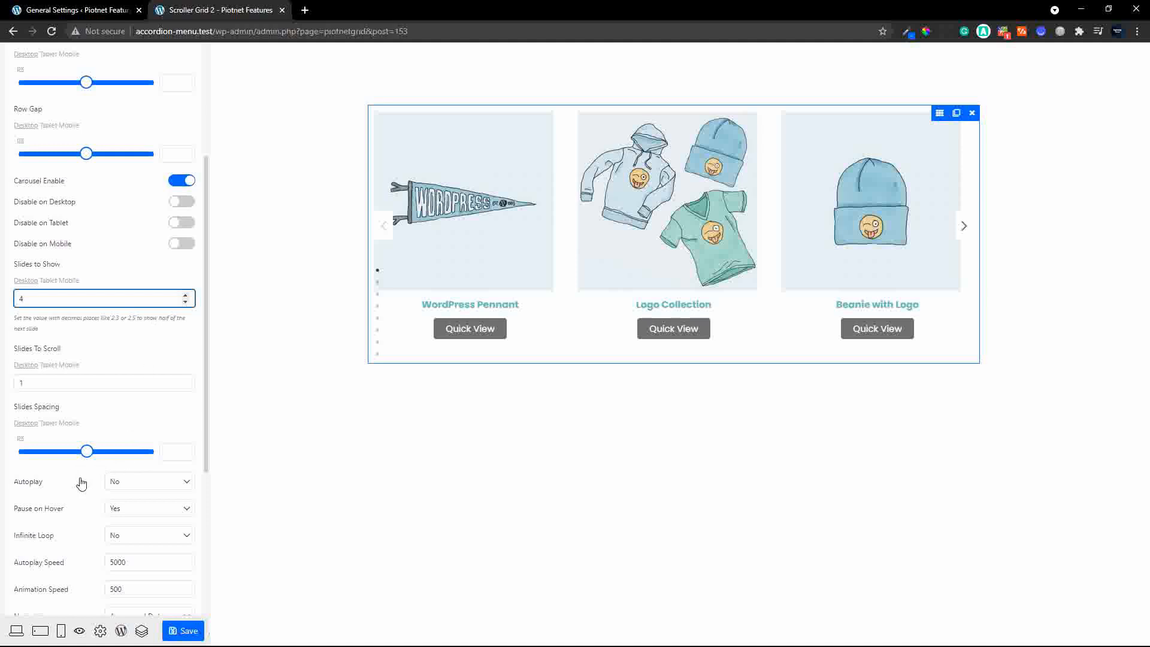
pyautogui.scroll(-2, 81, 483)
pyautogui.scroll(-1, 82, 483)
pyautogui.click(168, 386)
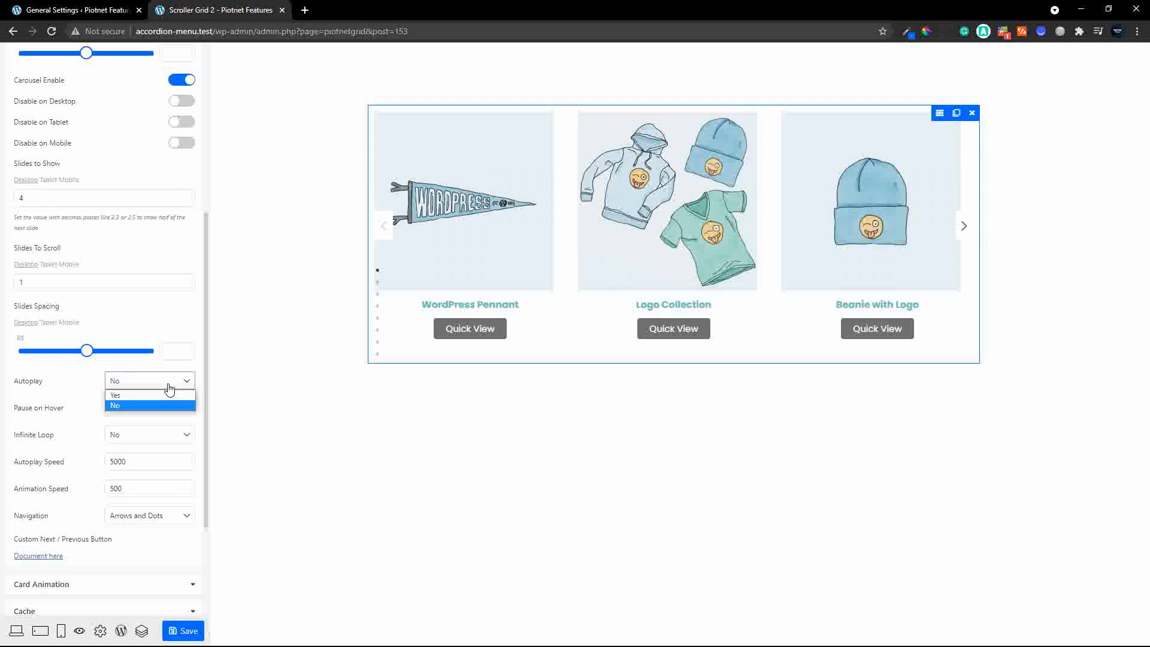
pyautogui.click(160, 398)
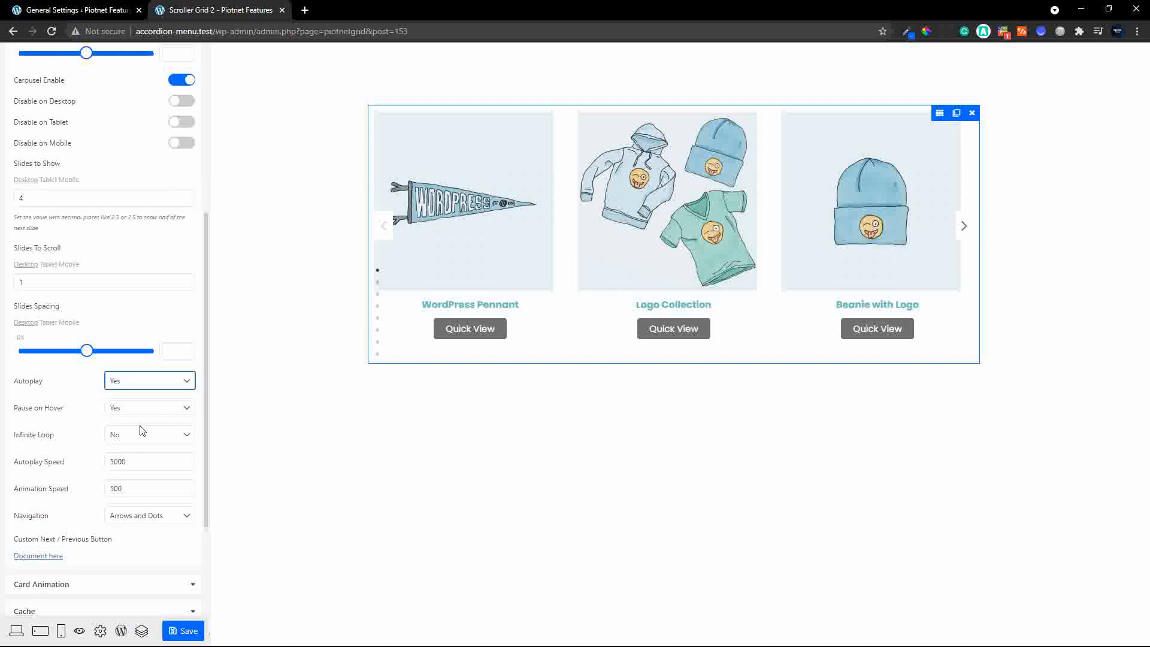
# Review the carousel dots styling options for colours, opacity, size, spacing and bottom position
pyautogui.scroll(-1, 72, 483)
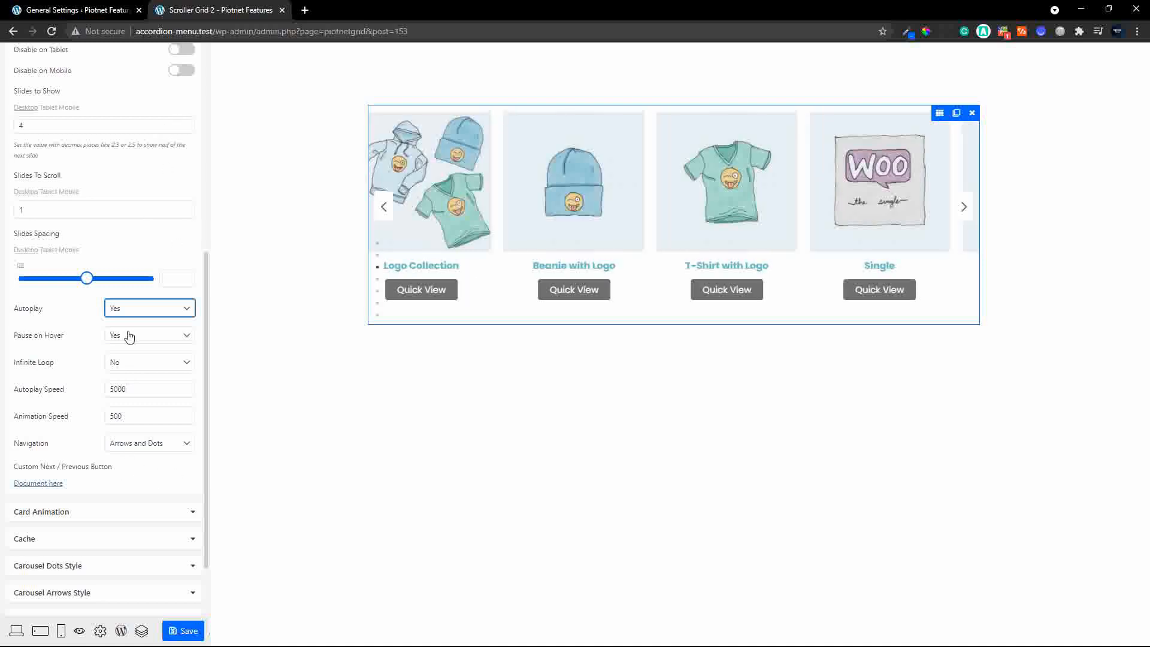
pyautogui.scroll(-2, 134, 435)
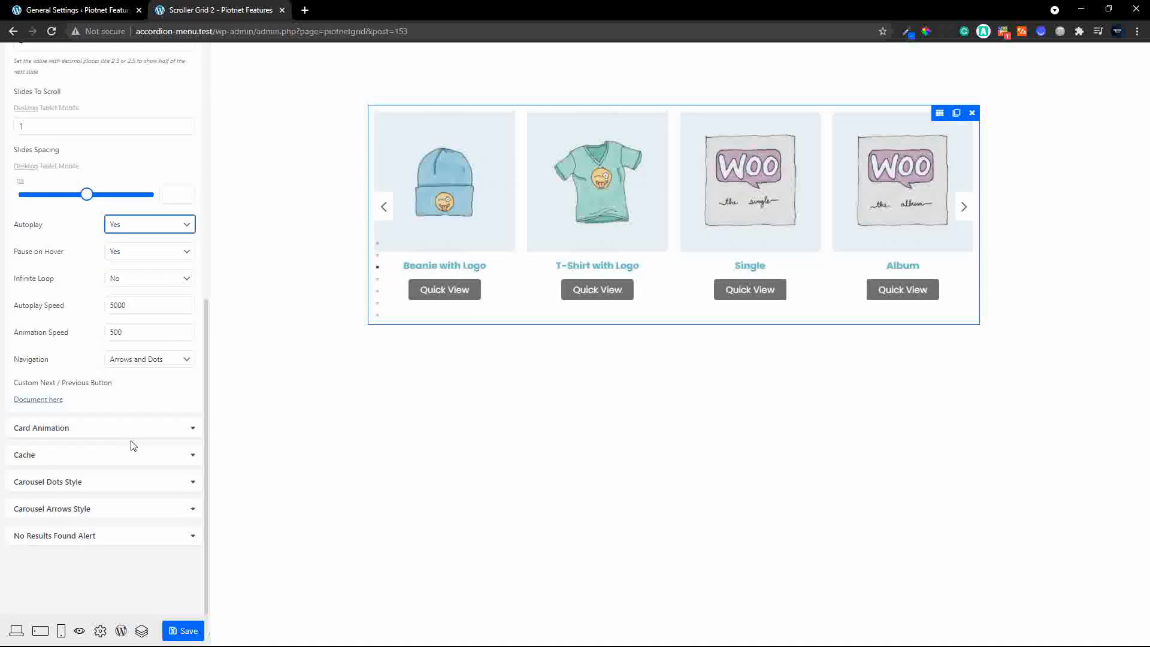
pyautogui.click(107, 482)
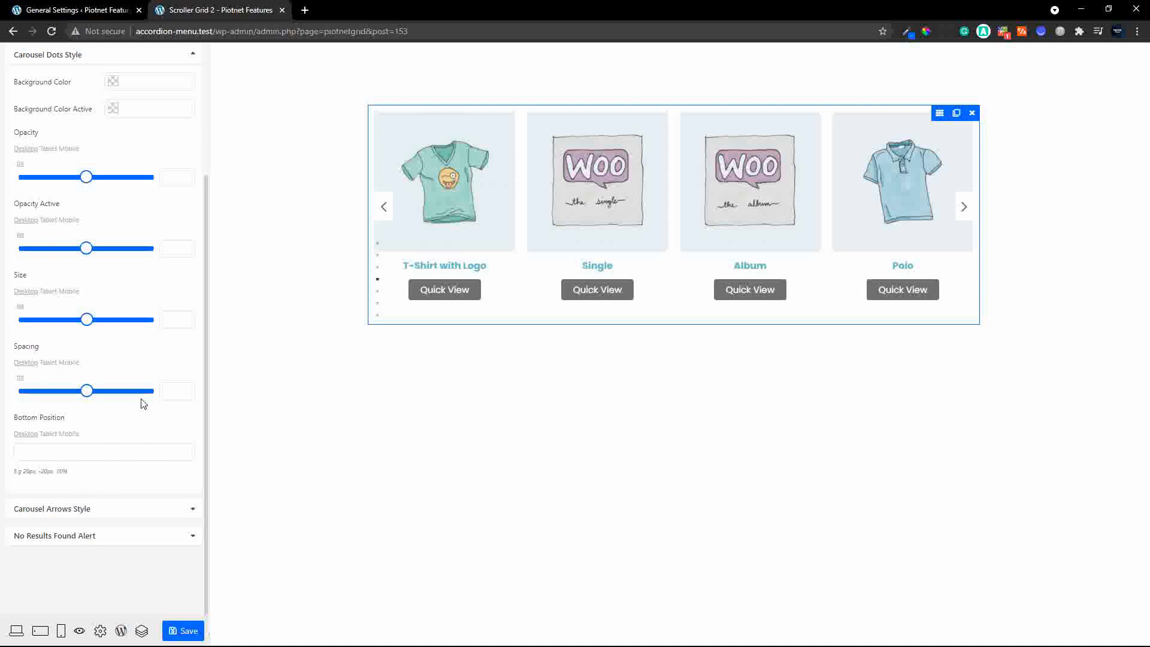
pyautogui.scroll(3, 143, 403)
pyautogui.scroll(-2, 144, 398)
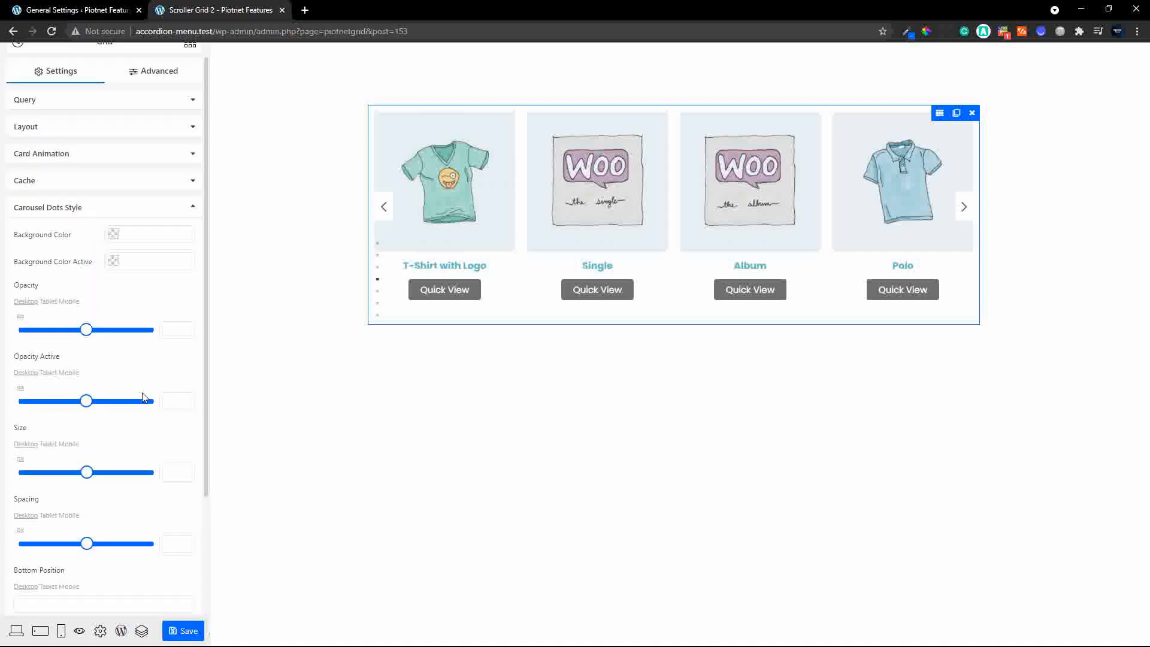
pyautogui.scroll(1, 143, 398)
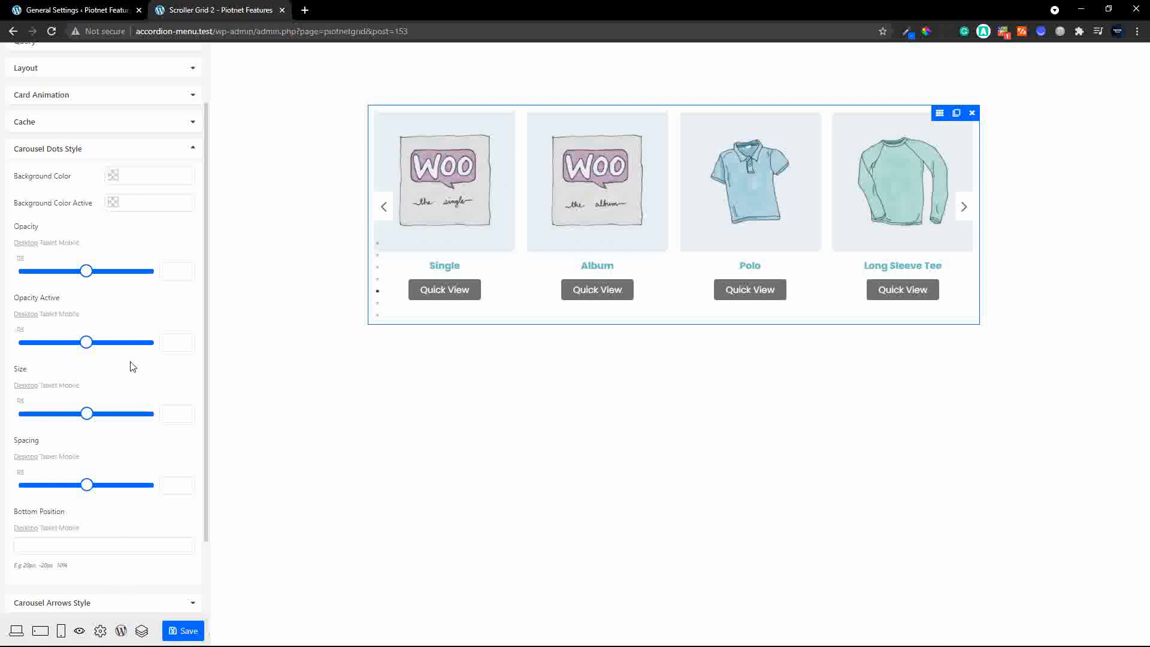
pyautogui.scroll(2, 153, 298)
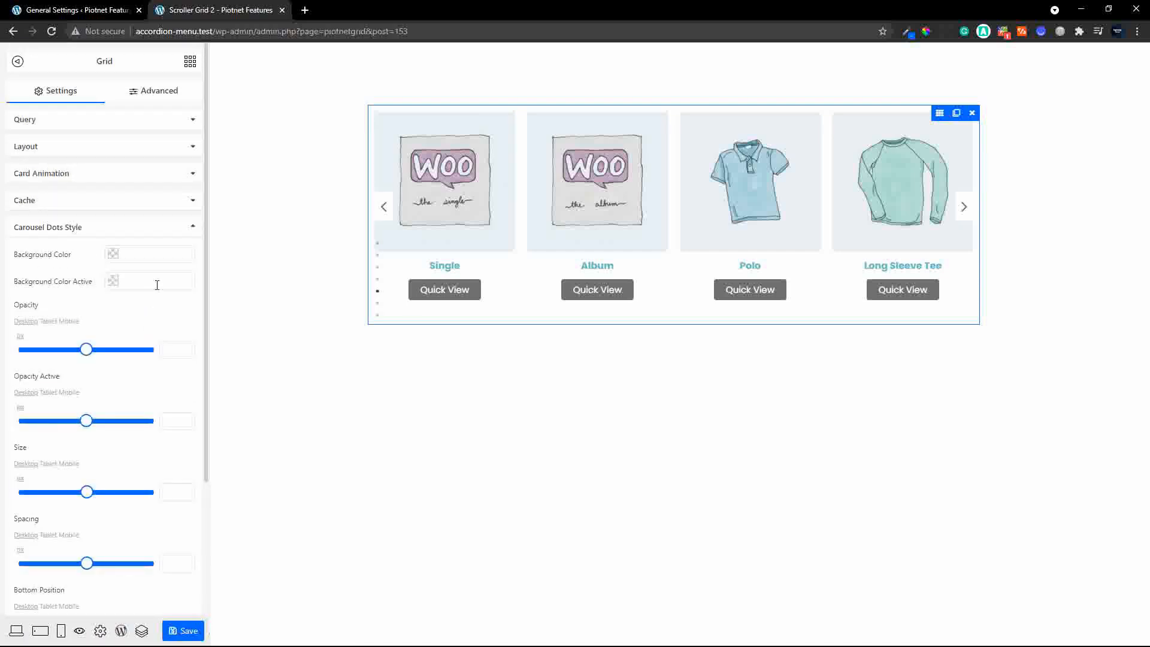
# Change the carousel's Navigation setting in the layout options to Arrows only
pyautogui.click(150, 145)
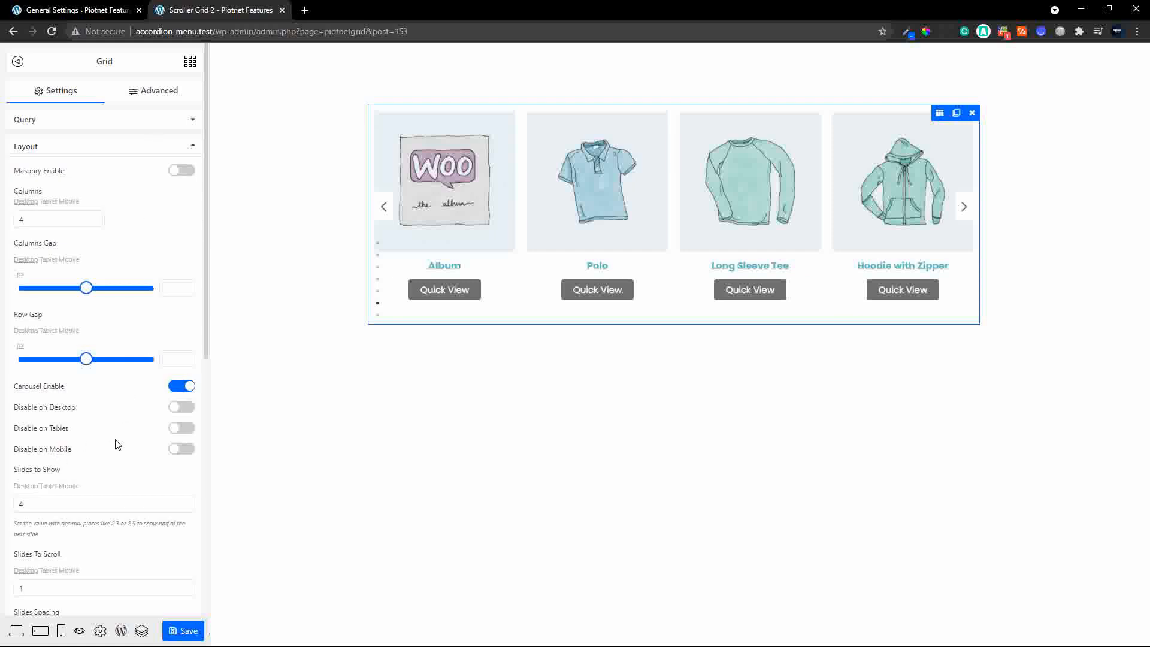
pyautogui.scroll(-5, 117, 444)
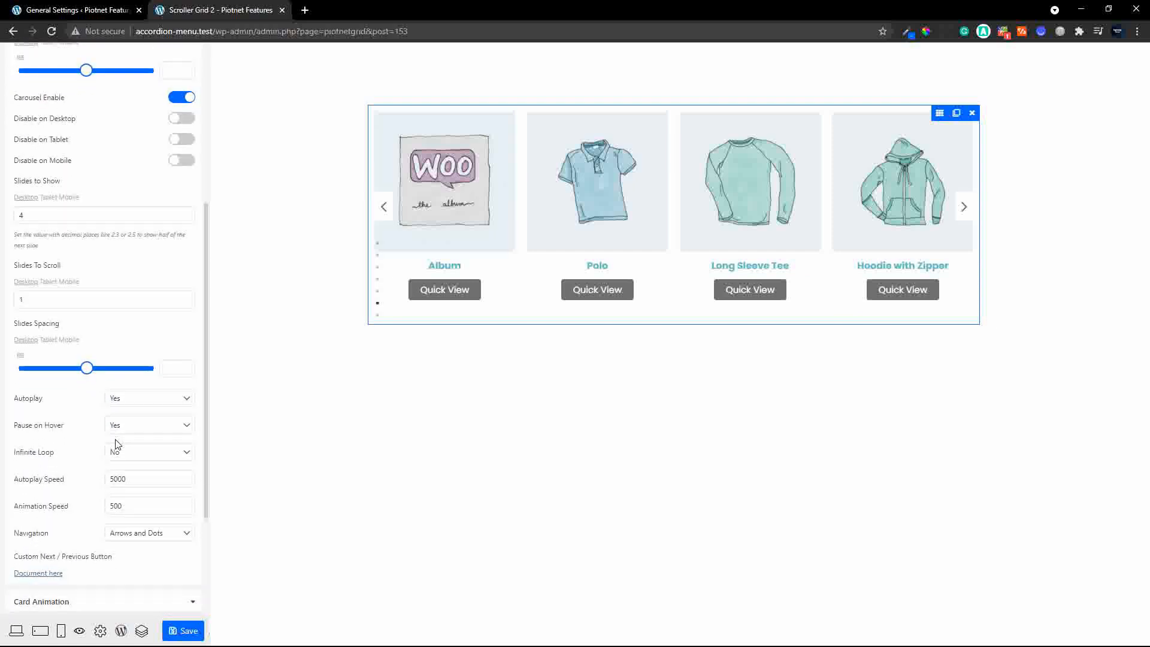
pyautogui.scroll(-2, 114, 441)
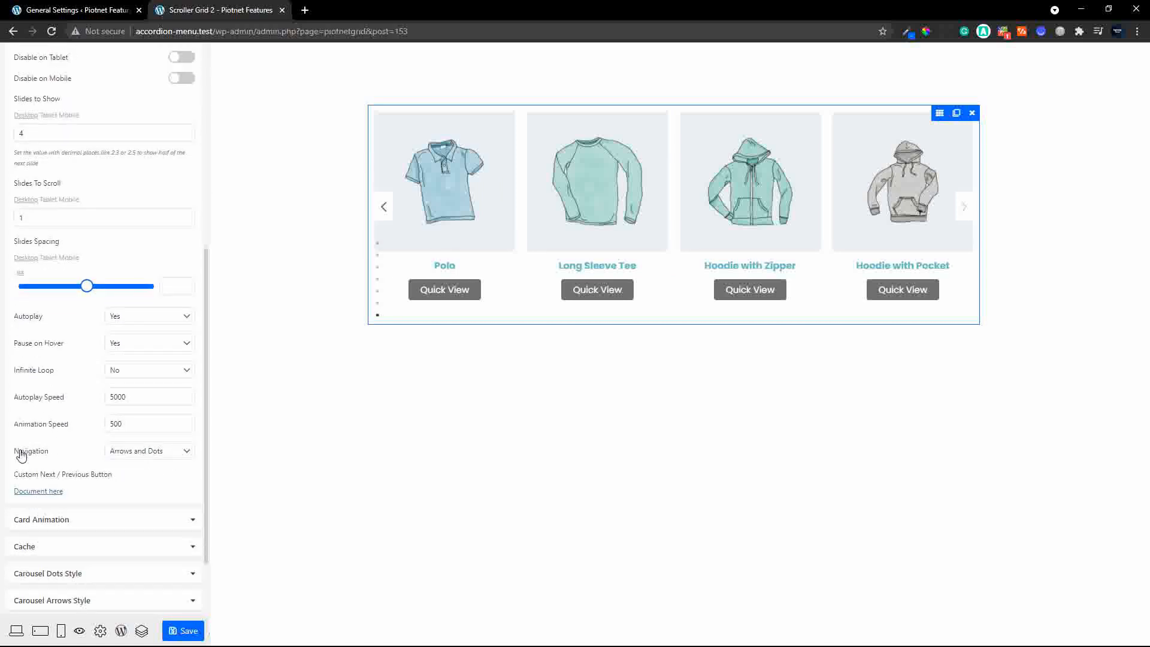
pyautogui.click(149, 455)
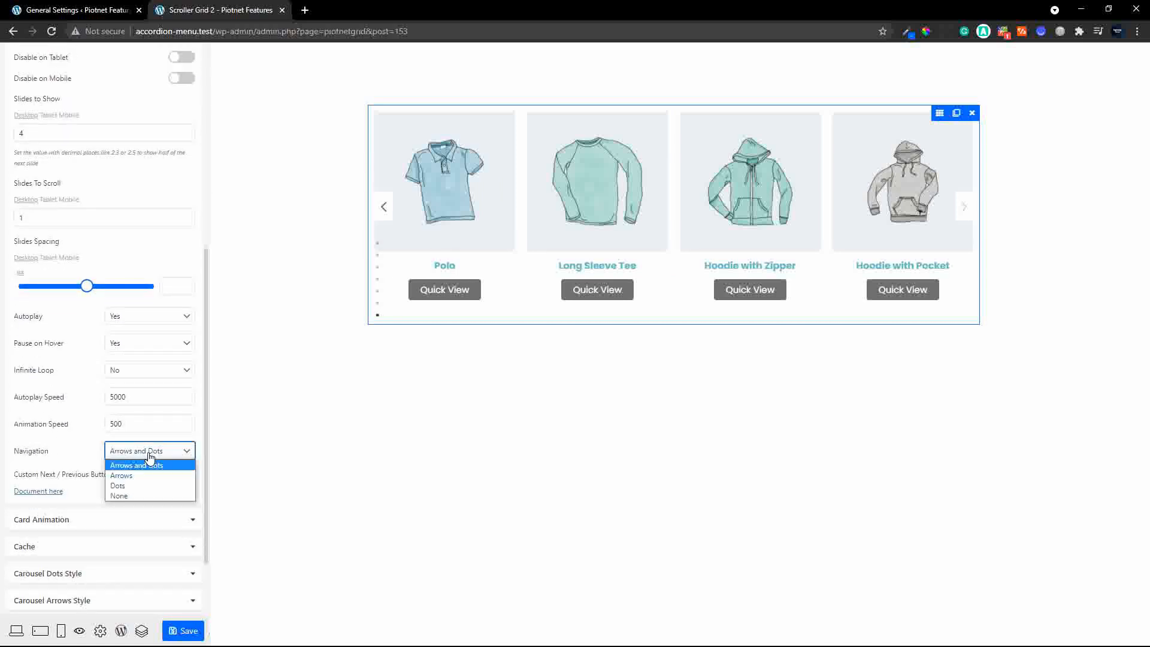
pyautogui.click(142, 486)
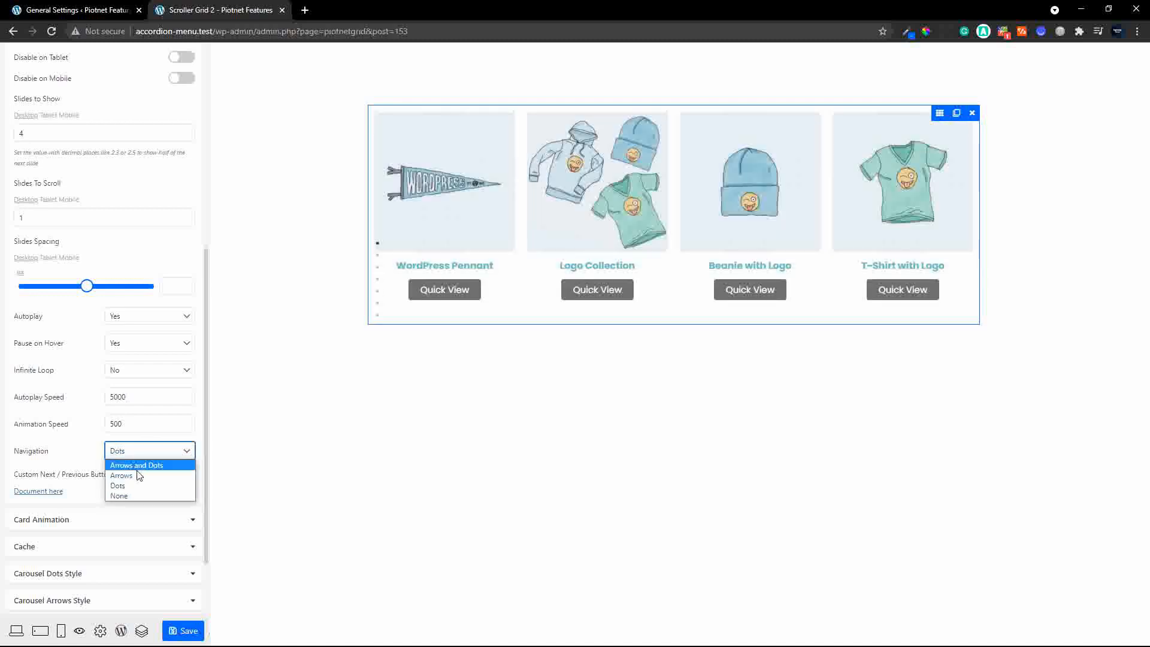
pyautogui.click(139, 473)
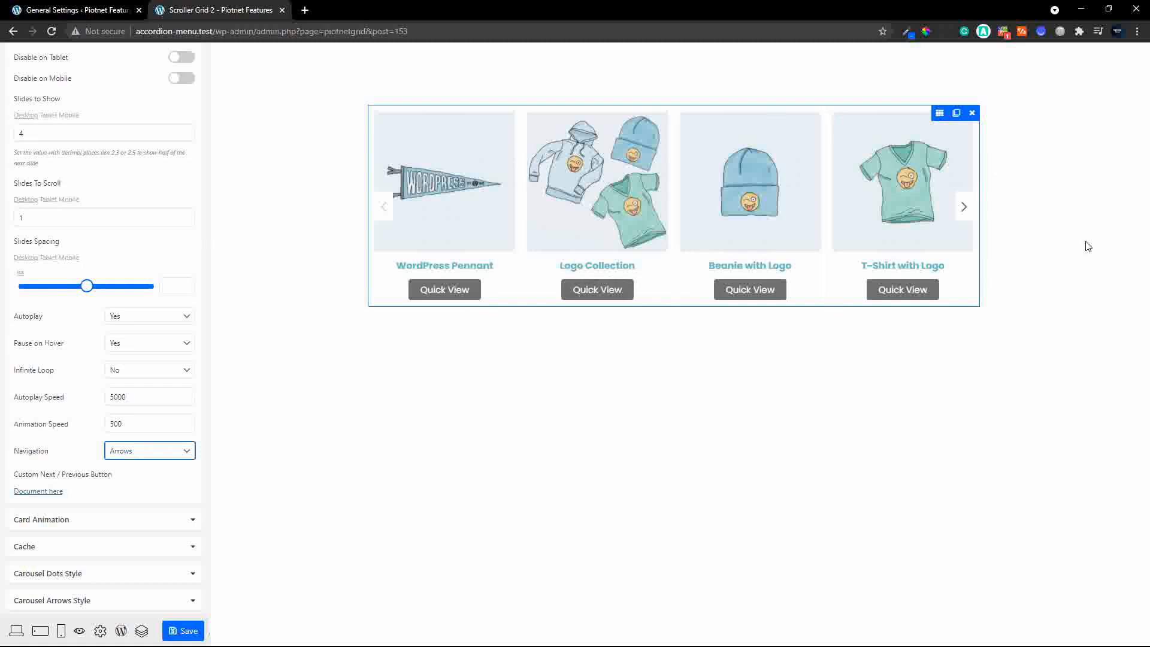
# Advance the product carousel several slides with its next arrow to test the navigation
pyautogui.click(968, 207)
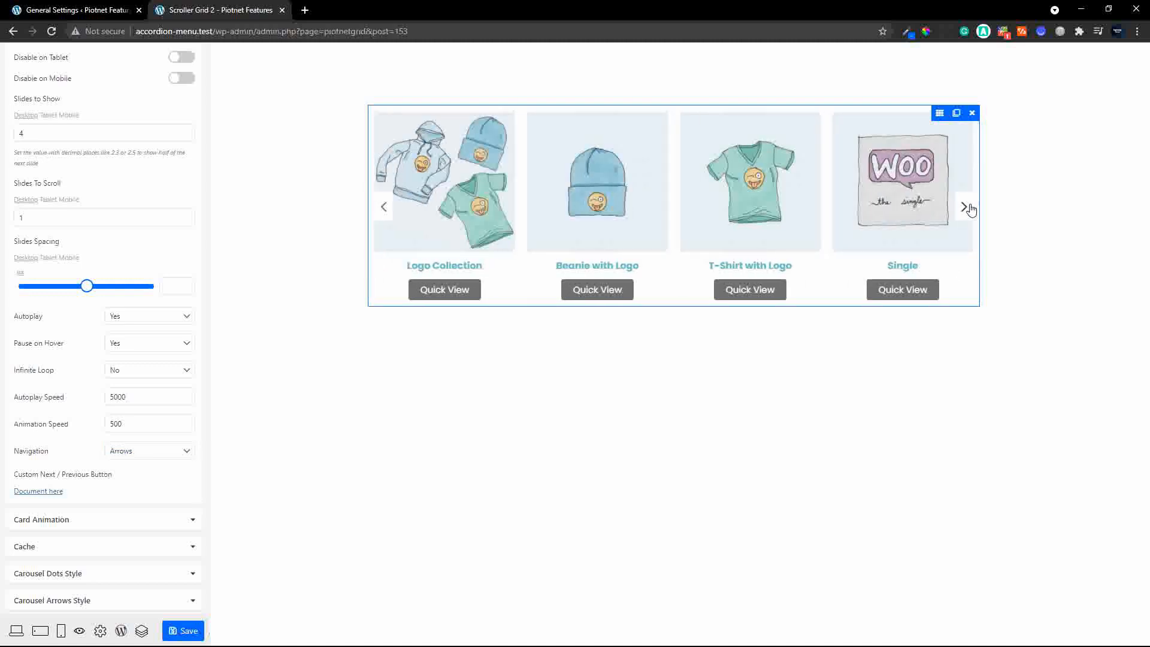
pyautogui.click(968, 207)
pyautogui.click(968, 207)
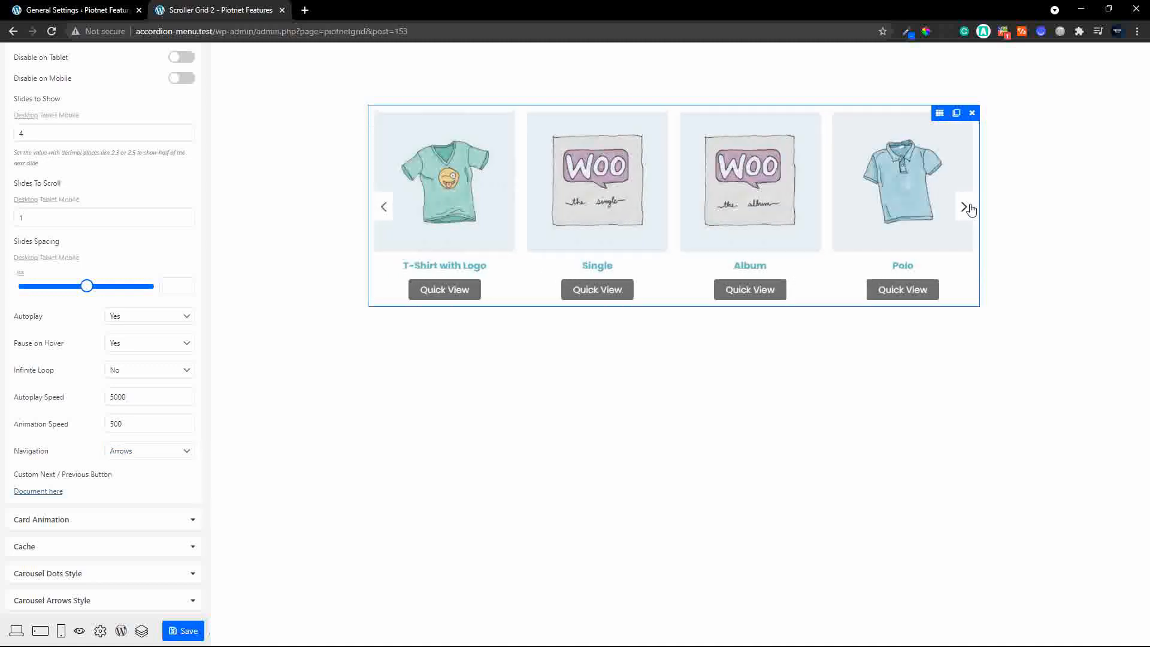
pyautogui.click(969, 207)
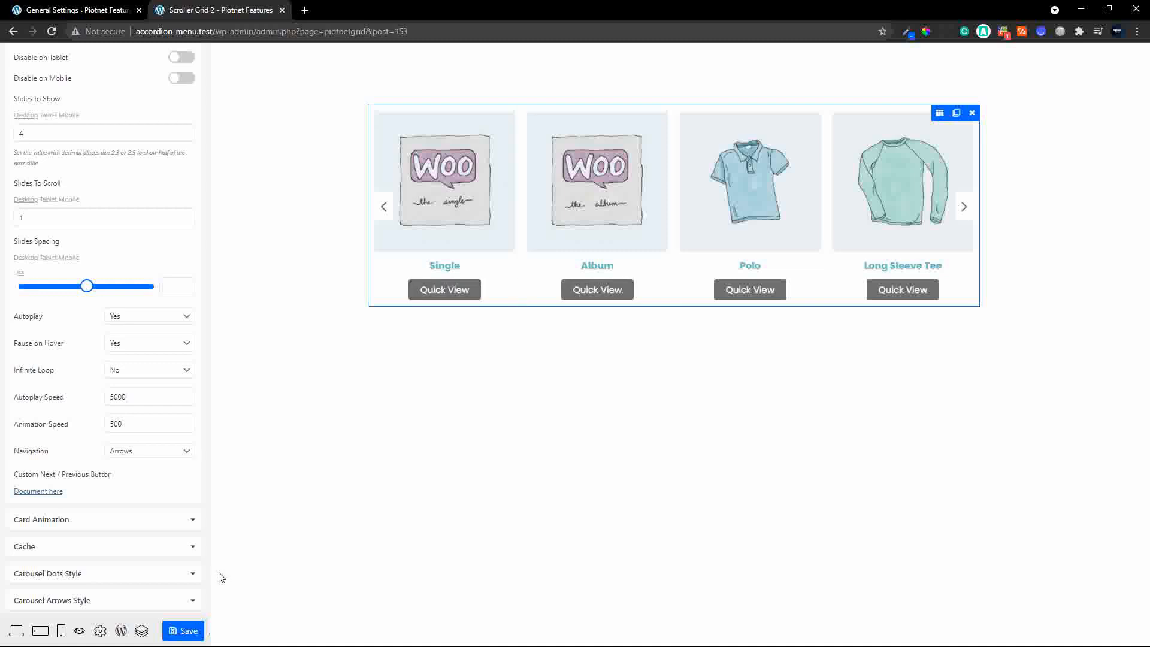
# Save the grid and reload its editor, checking the Quick View popups for Logo Collection and Beanie with Logo
pyautogui.click(183, 632)
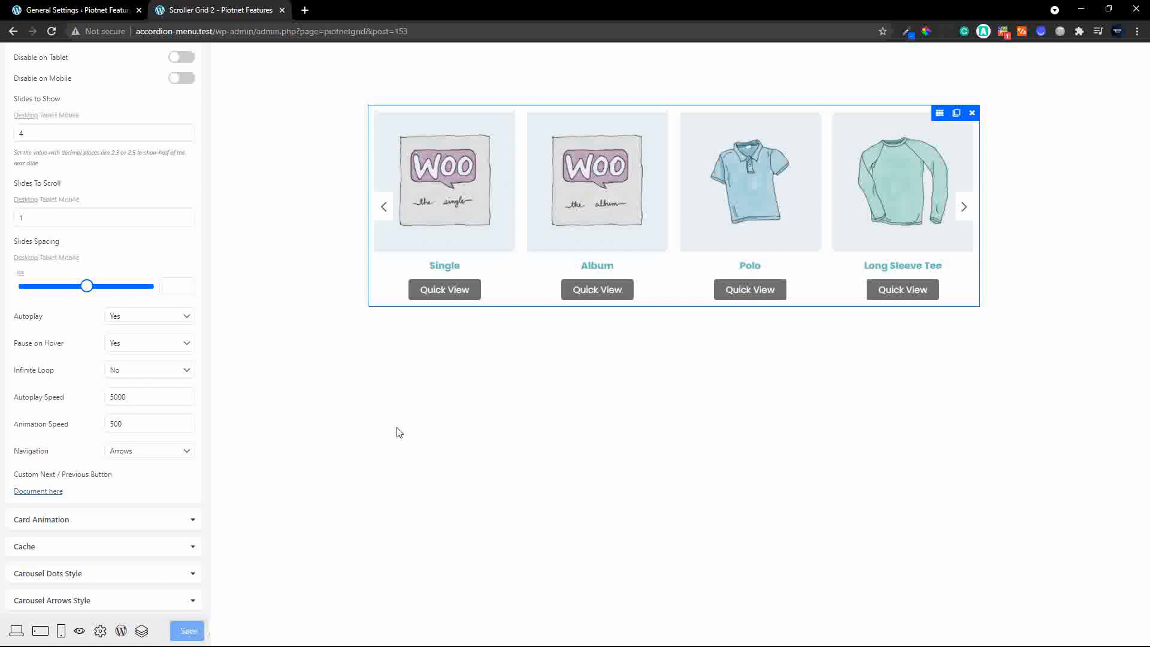
pyautogui.click(53, 33)
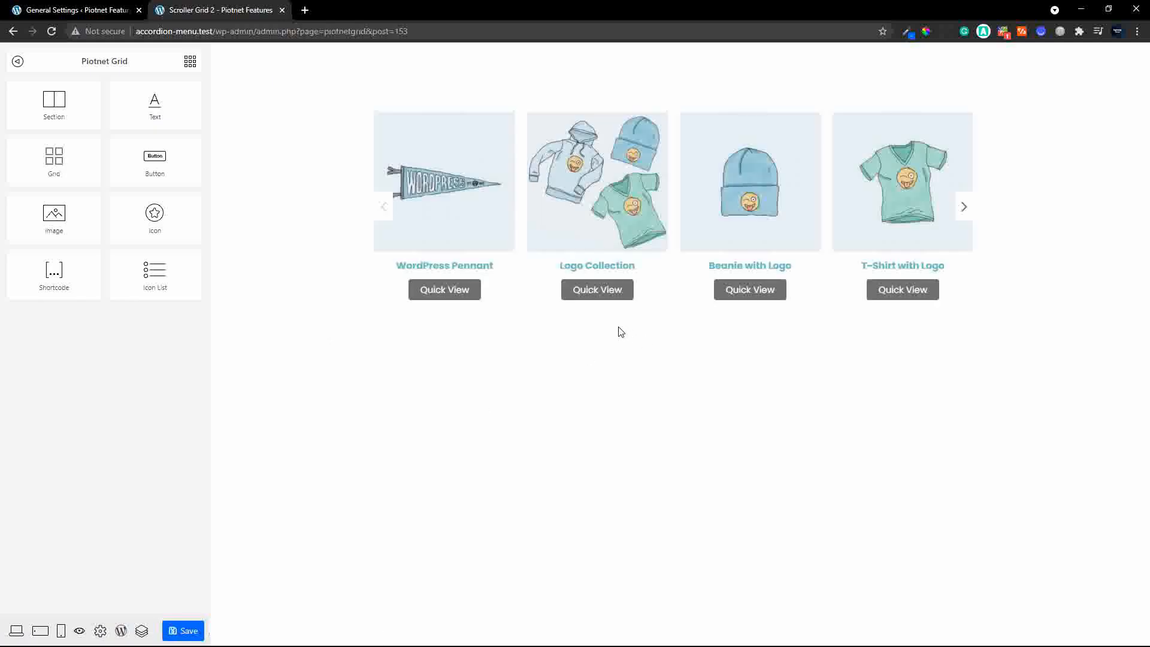
pyautogui.click(600, 294)
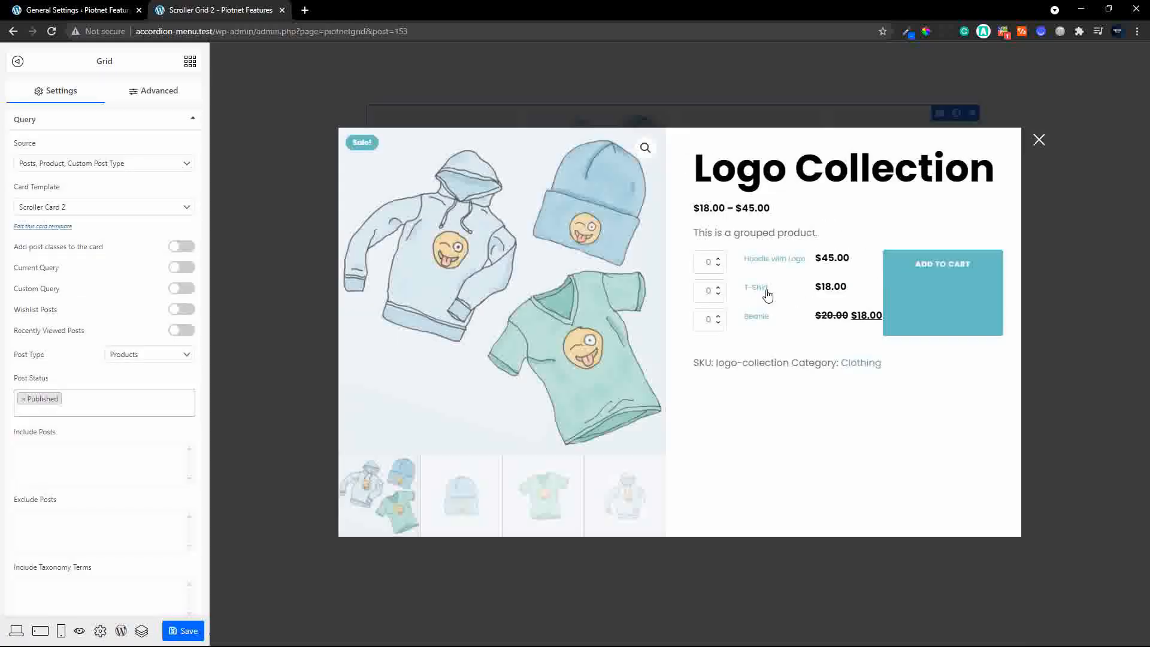
pyautogui.click(1037, 139)
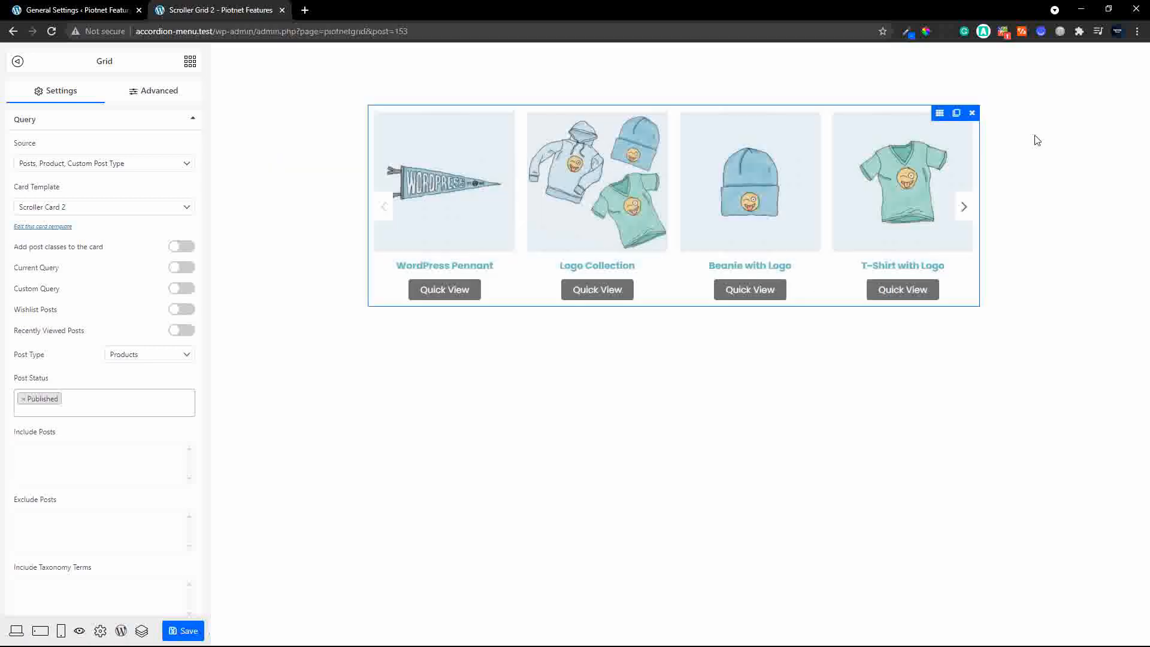
pyautogui.click(748, 292)
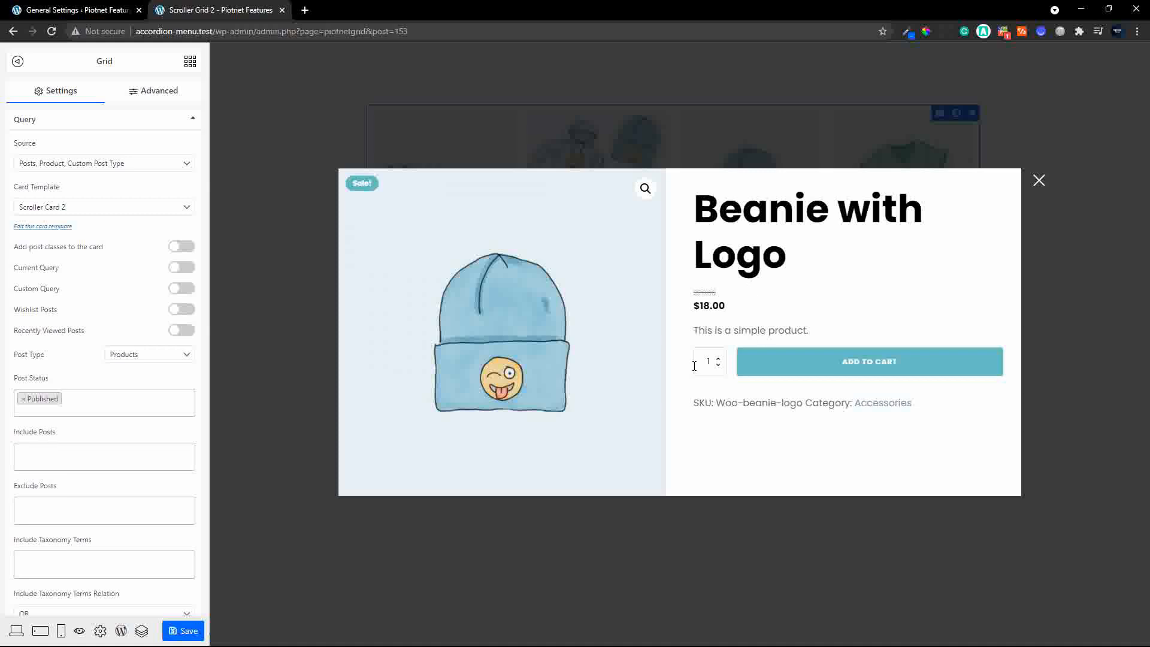
pyautogui.click(1040, 182)
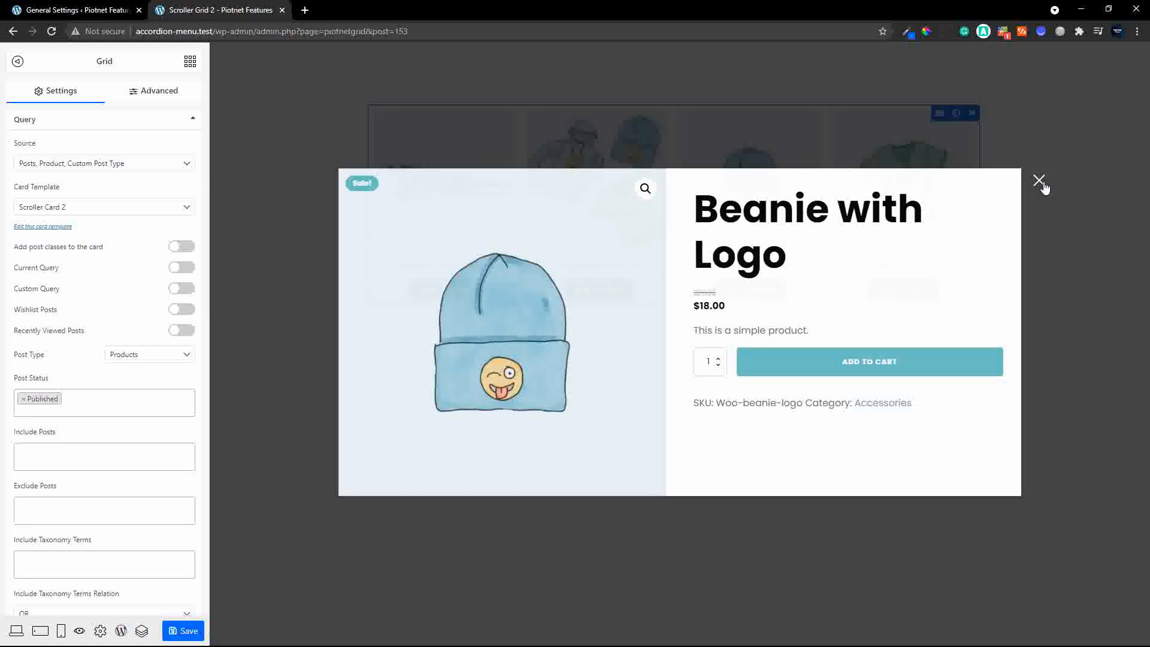
# Save Scroller Grid 2 again and return to the WordPress list of grids
pyautogui.click(188, 633)
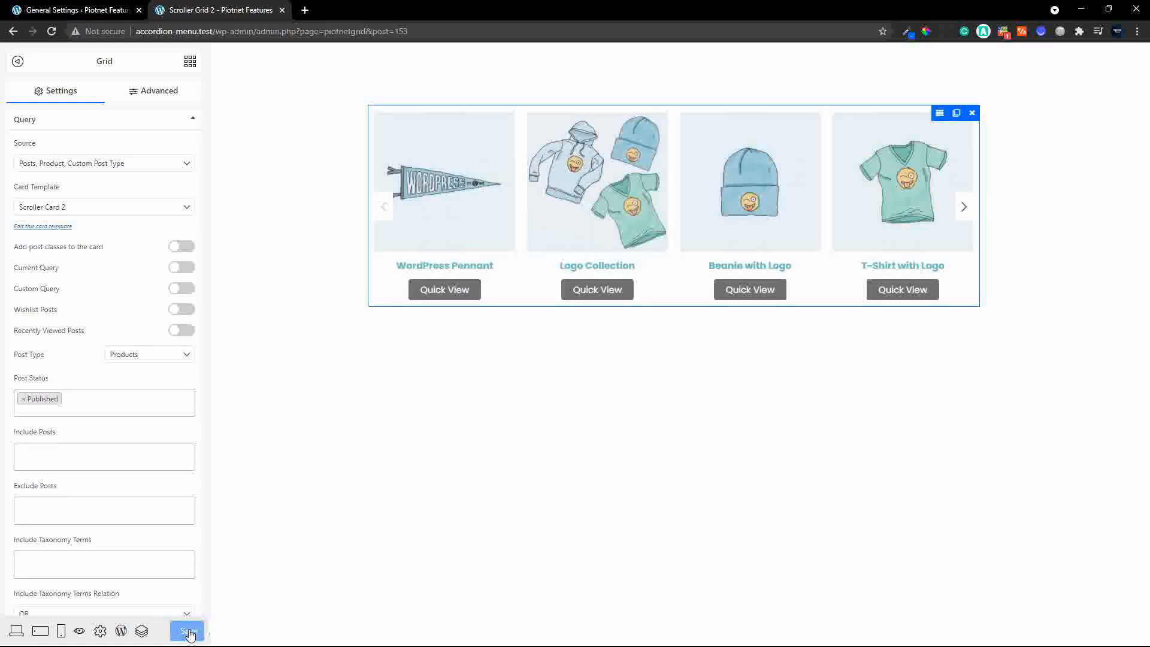
pyautogui.click(120, 631)
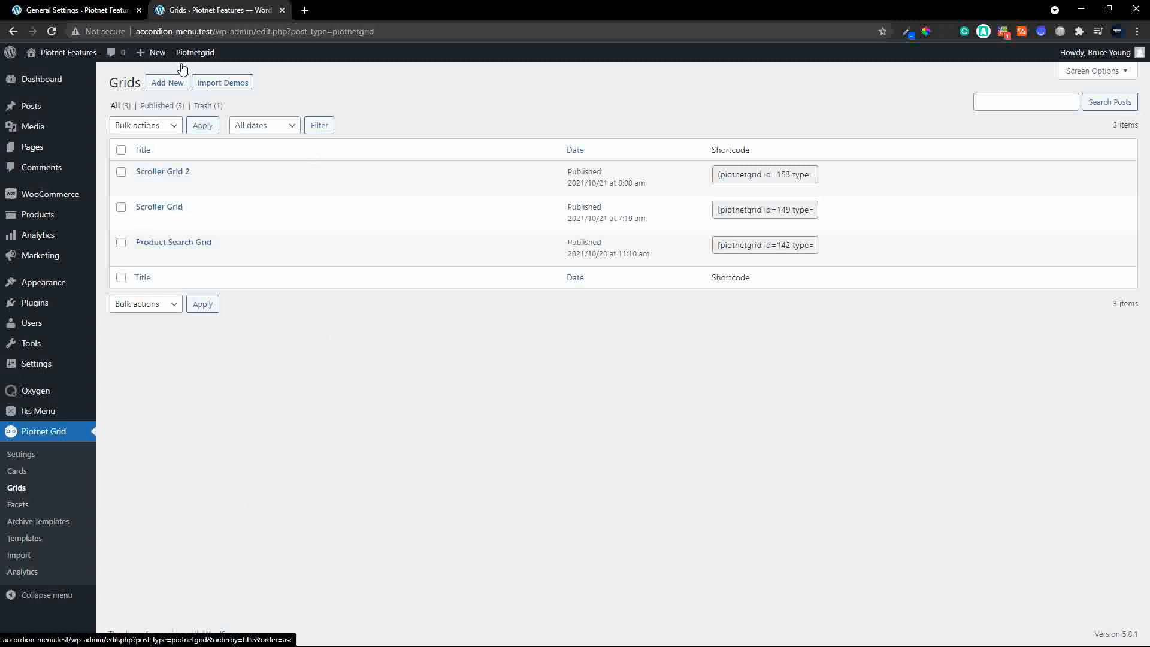
# Open the site's front page in a new browser tab and edit it with Oxygen
pyautogui.rightClick(69, 54)
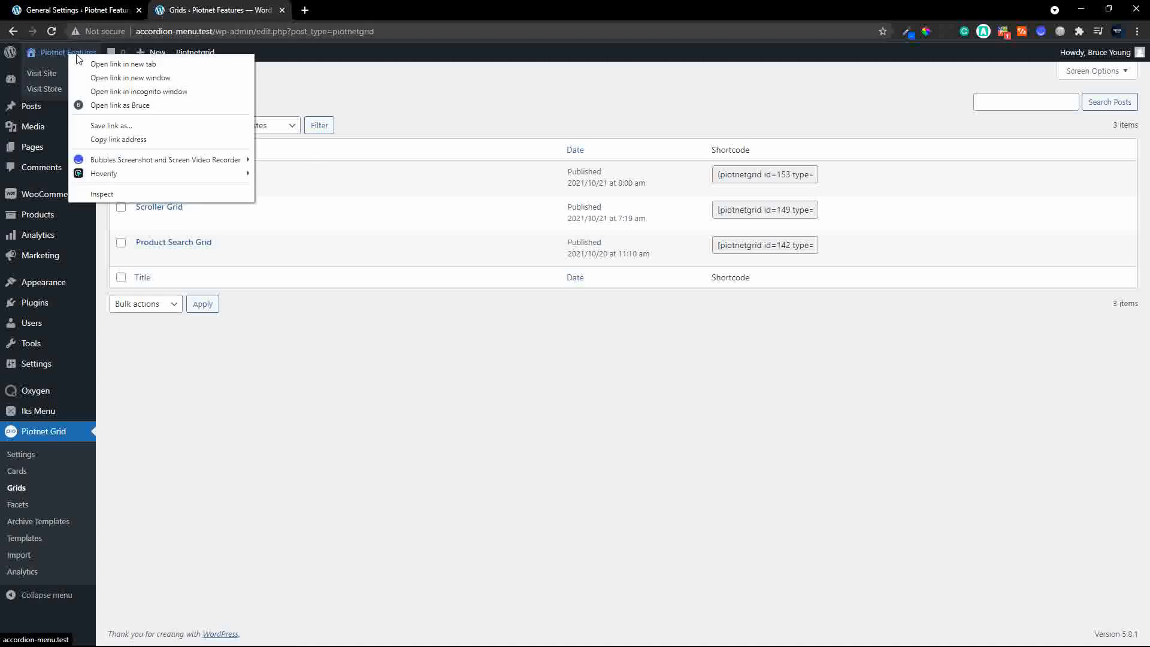
pyautogui.click(92, 64)
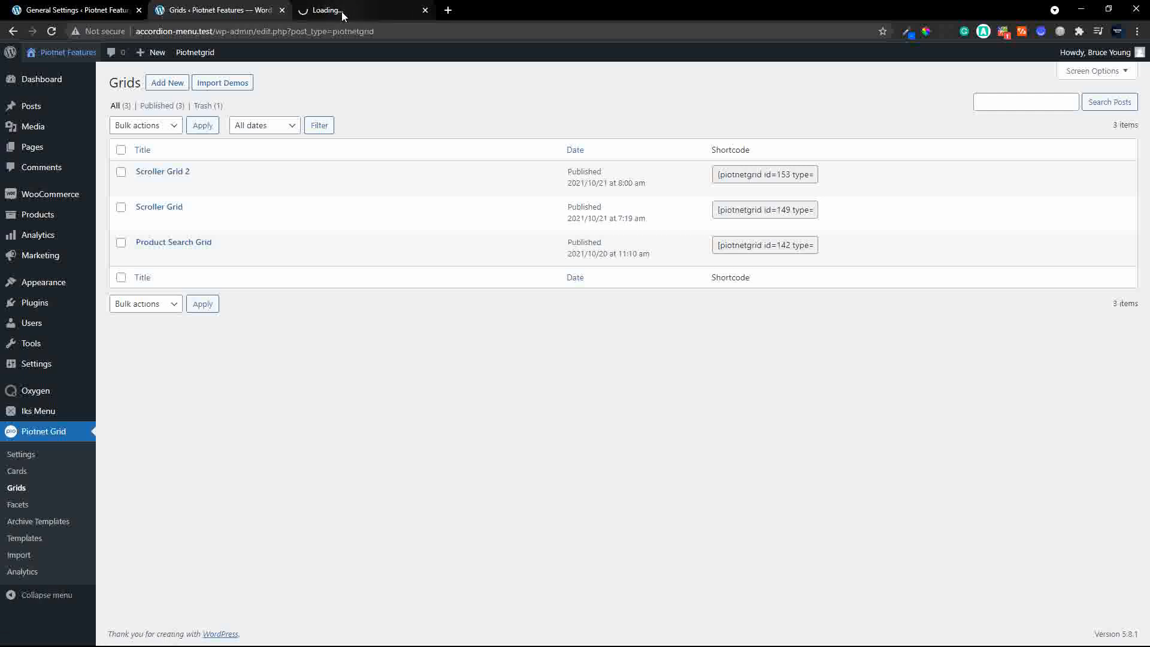
pyautogui.click(341, 12)
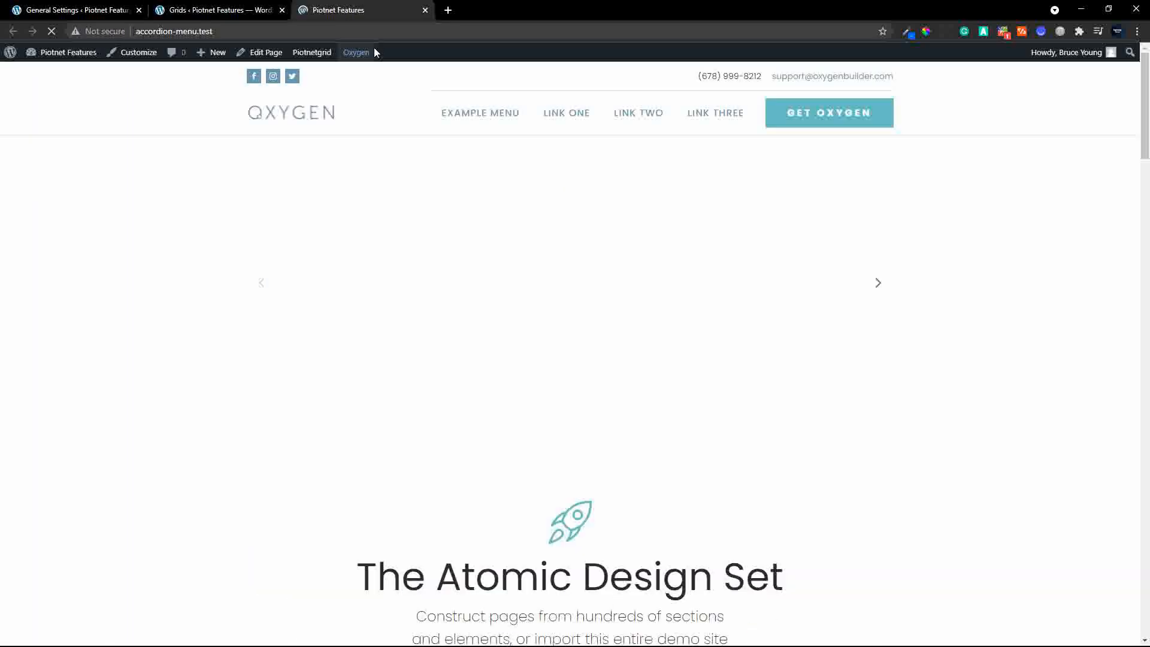
pyautogui.moveTo(358, 52)
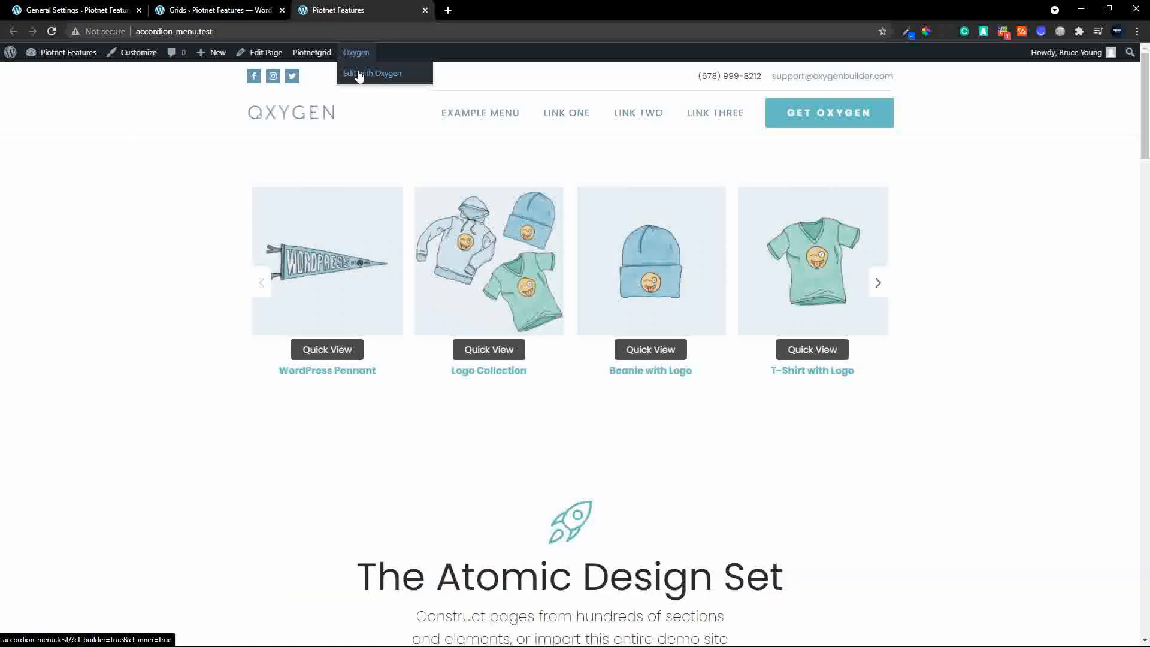
pyautogui.click(360, 73)
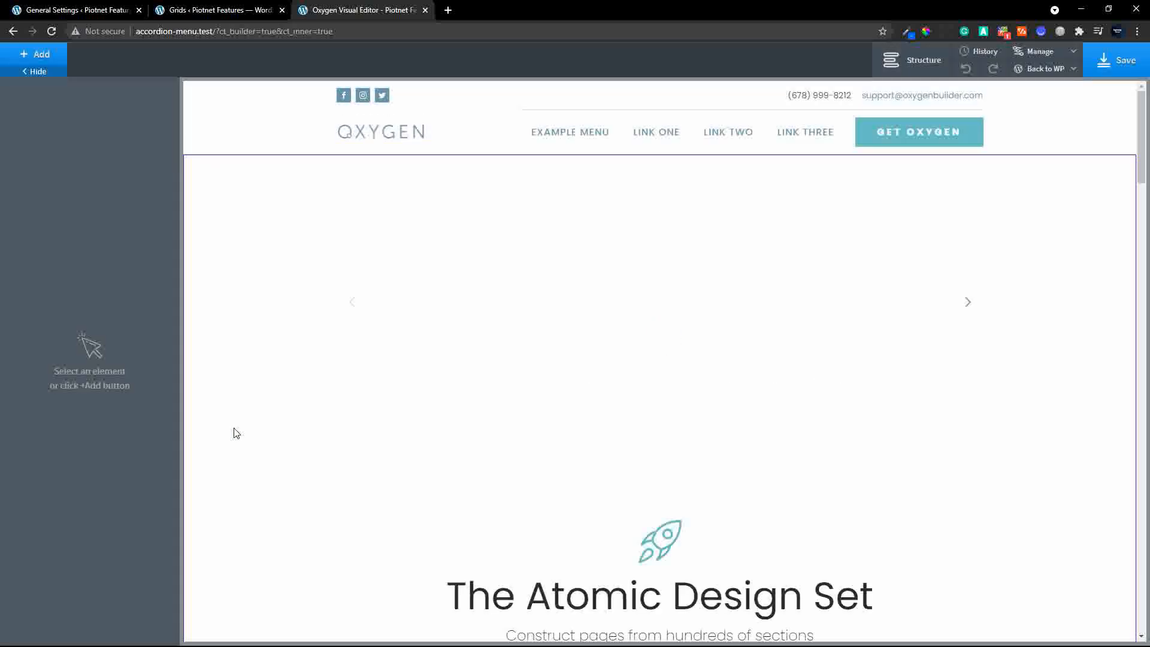
# Add a new section to the page and move it above all other sections in the Inner Content structure
pyautogui.click(911, 68)
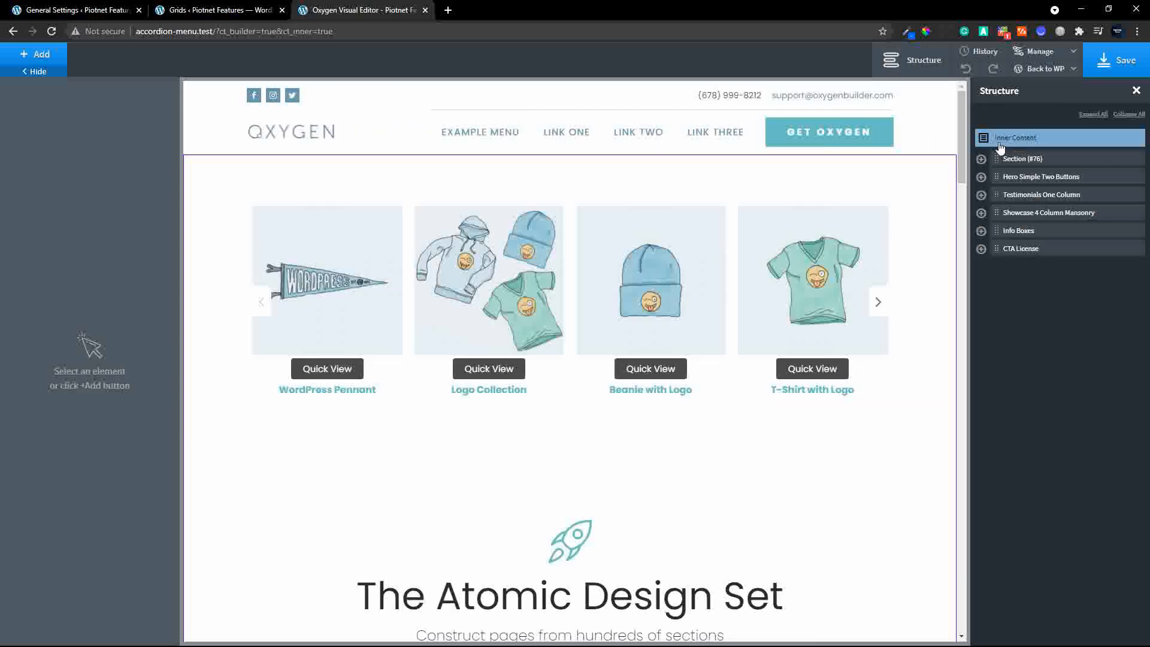
pyautogui.click(37, 57)
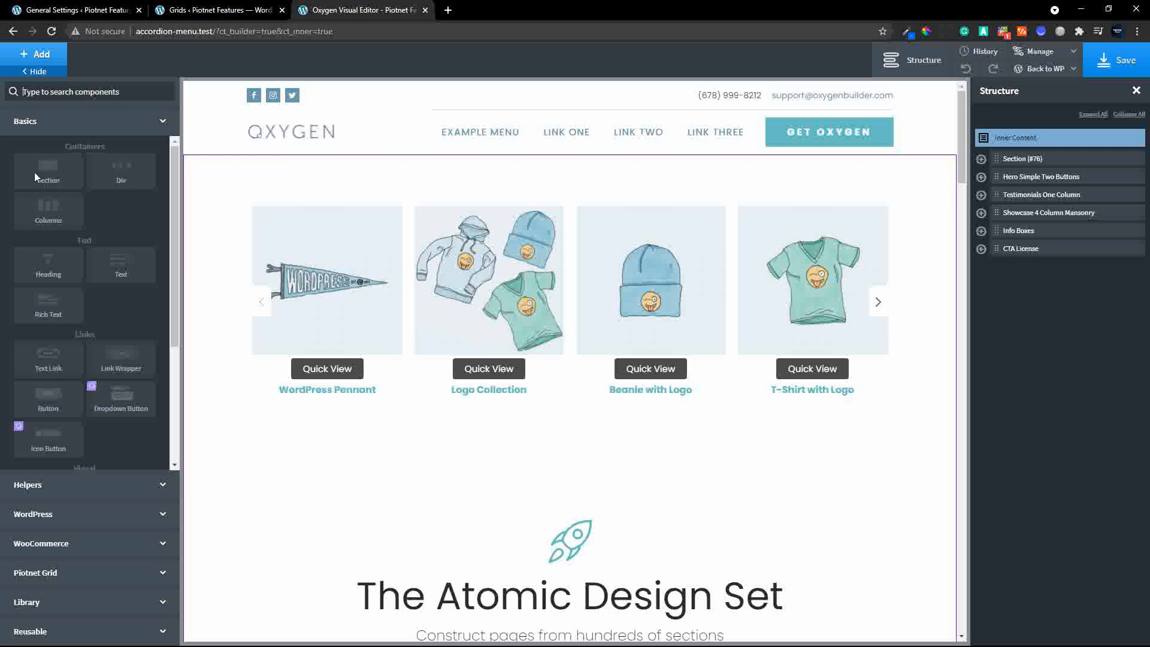
pyautogui.click(54, 177)
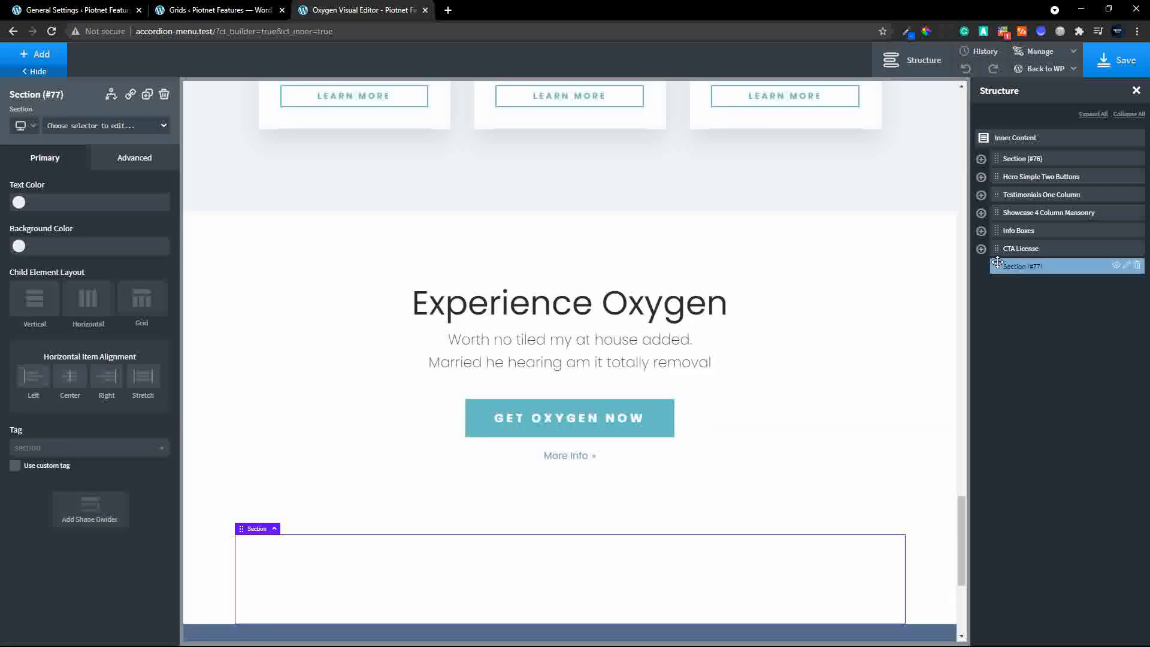
pyautogui.moveTo(1003, 267); pyautogui.dragTo(1009, 156)
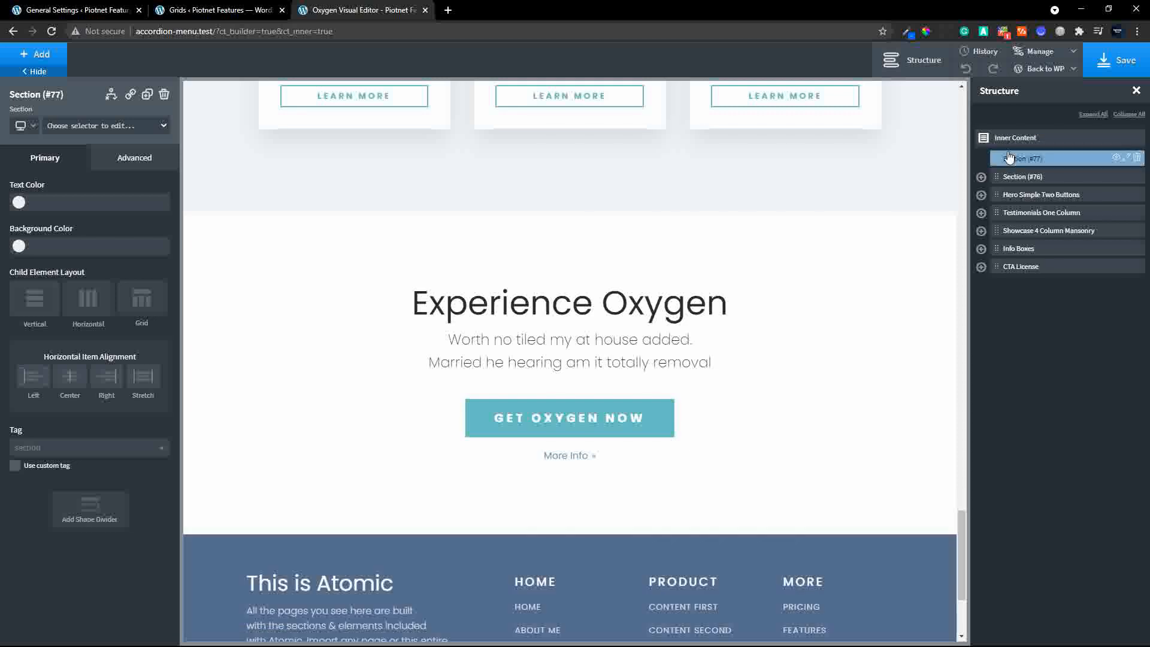
# Add a Piotnet Grid element to the new empty section above the existing product carousel and assign Scroller Grid 2 to it
pyautogui.moveTo(961, 591); pyautogui.dragTo(952, 108)
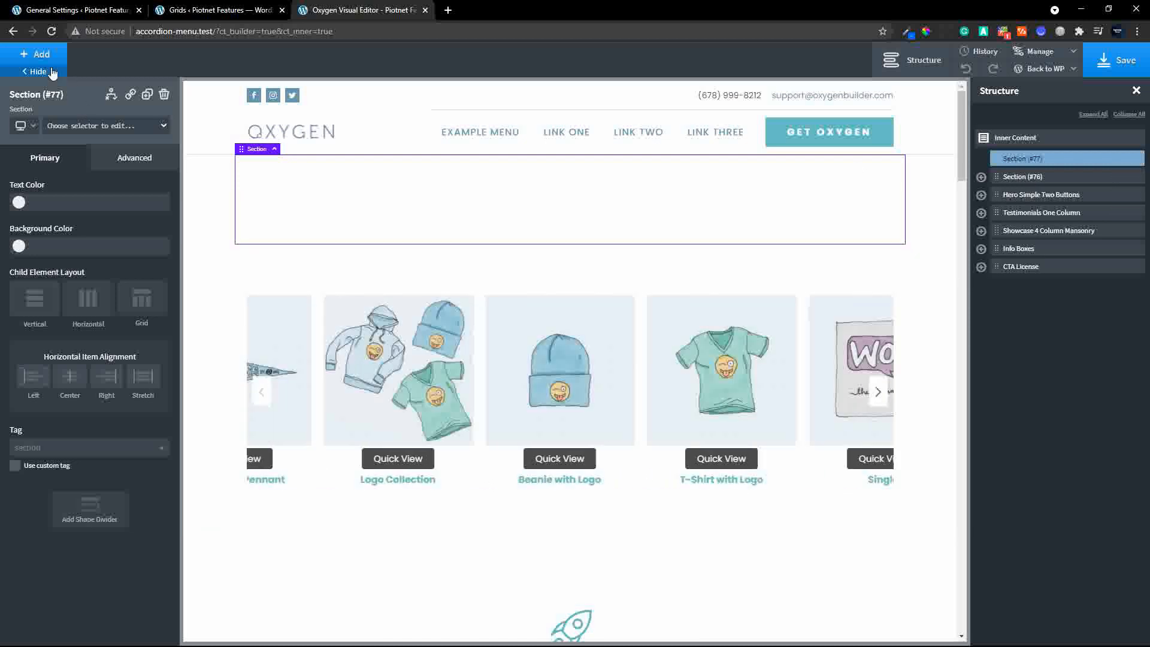
pyautogui.click(52, 67)
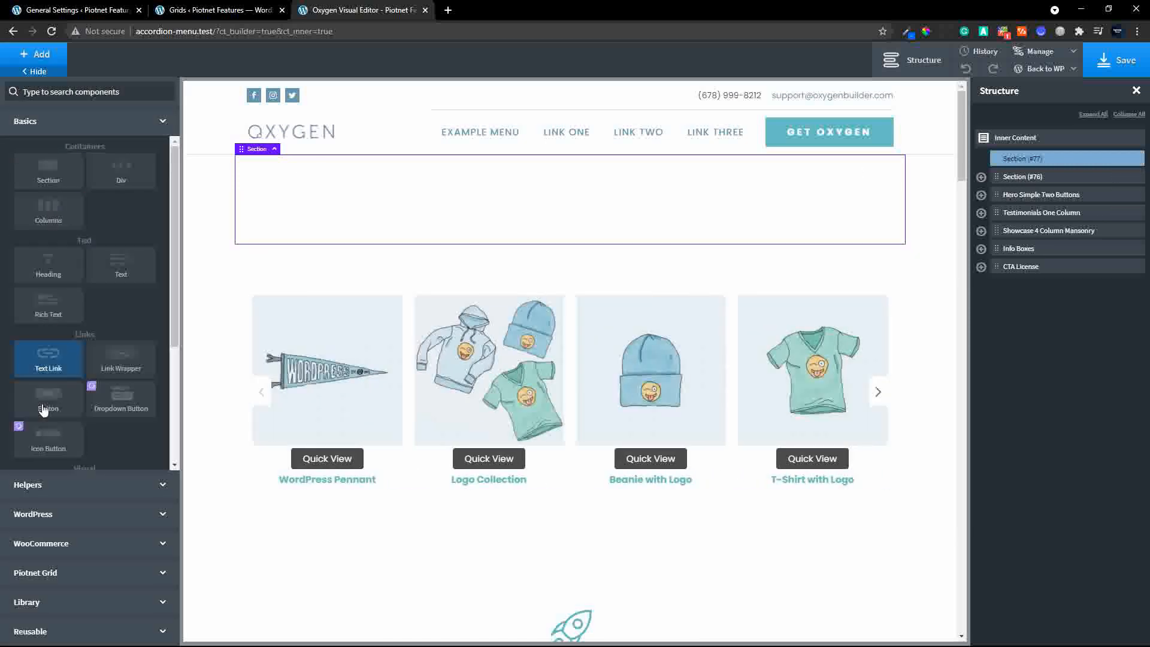
pyautogui.click(46, 578)
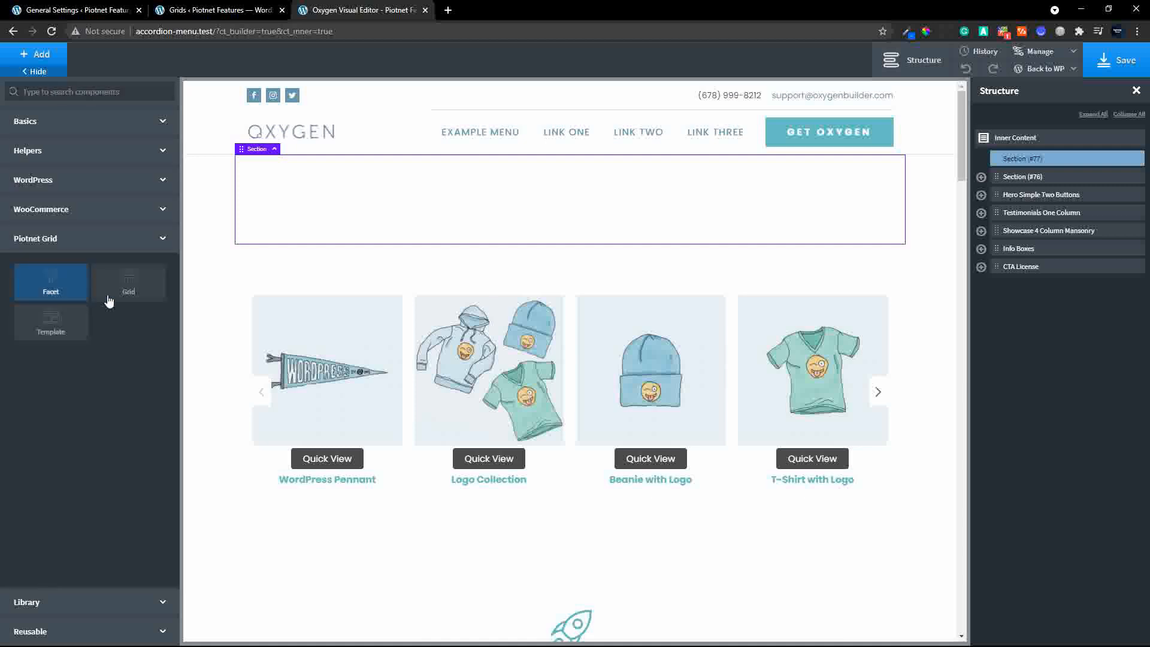
pyautogui.click(128, 293)
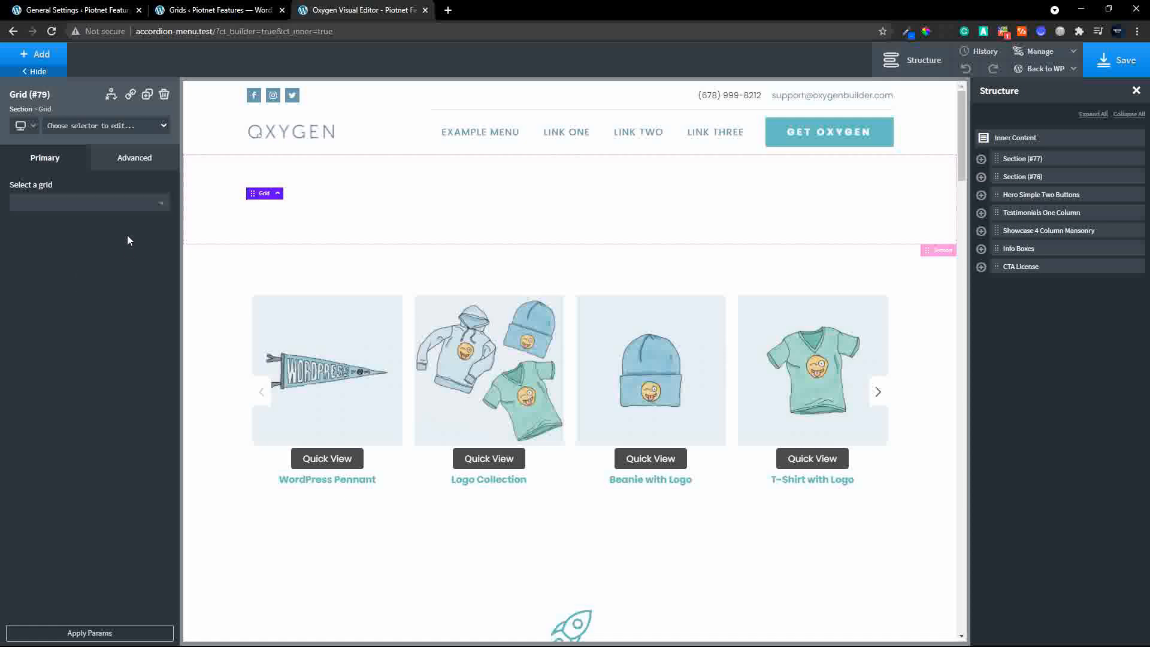
pyautogui.click(161, 206)
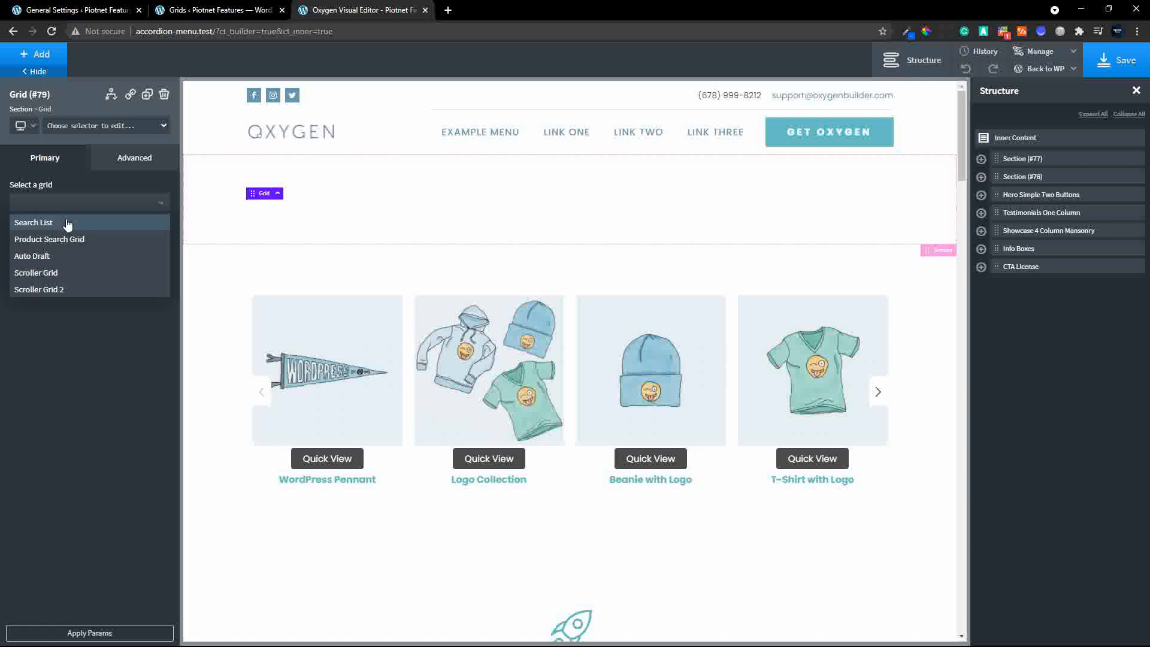
pyautogui.click(64, 290)
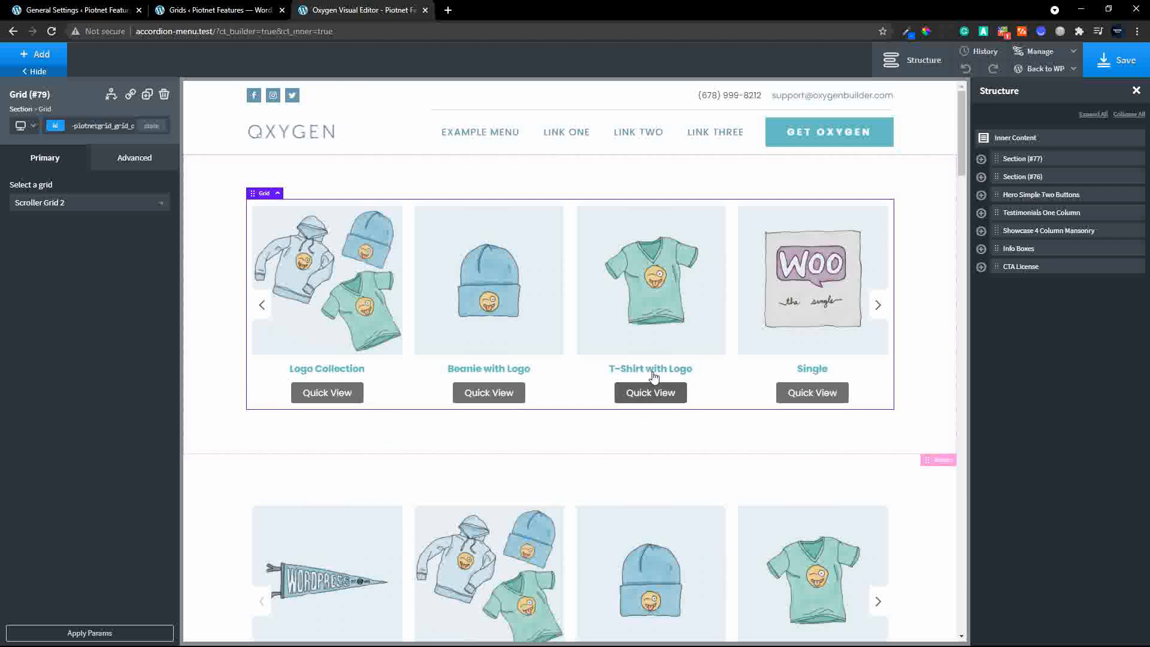
# Delete the older product carousel section (#76) located below the new scroller section
pyautogui.scroll(-2, 646, 385)
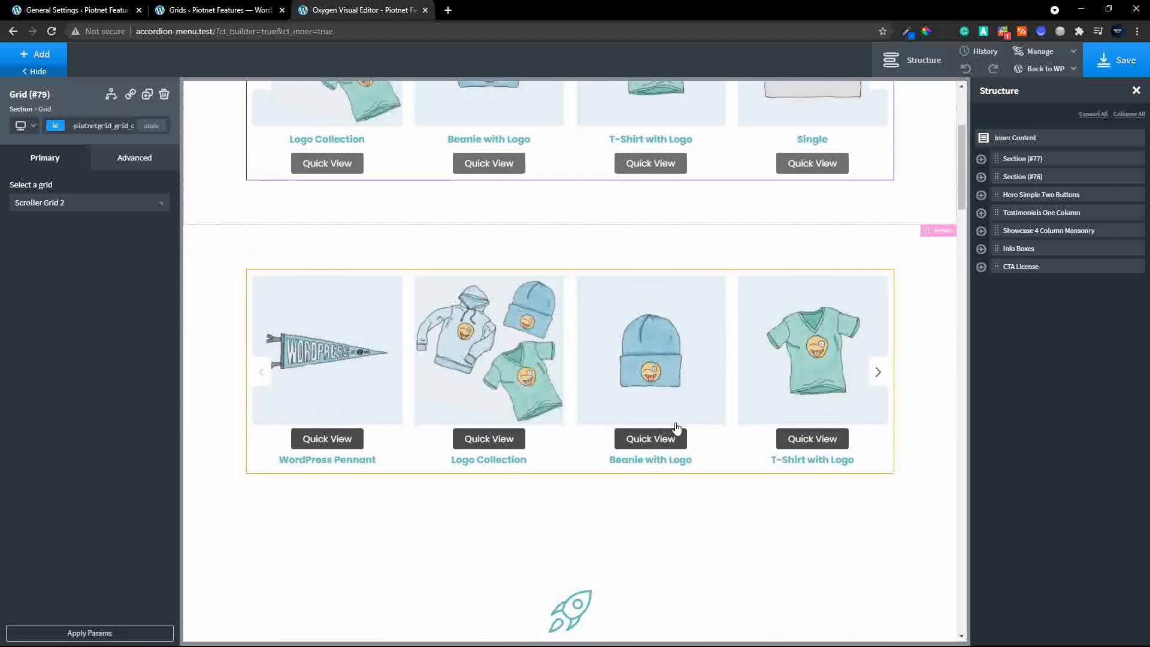
pyautogui.click(916, 245)
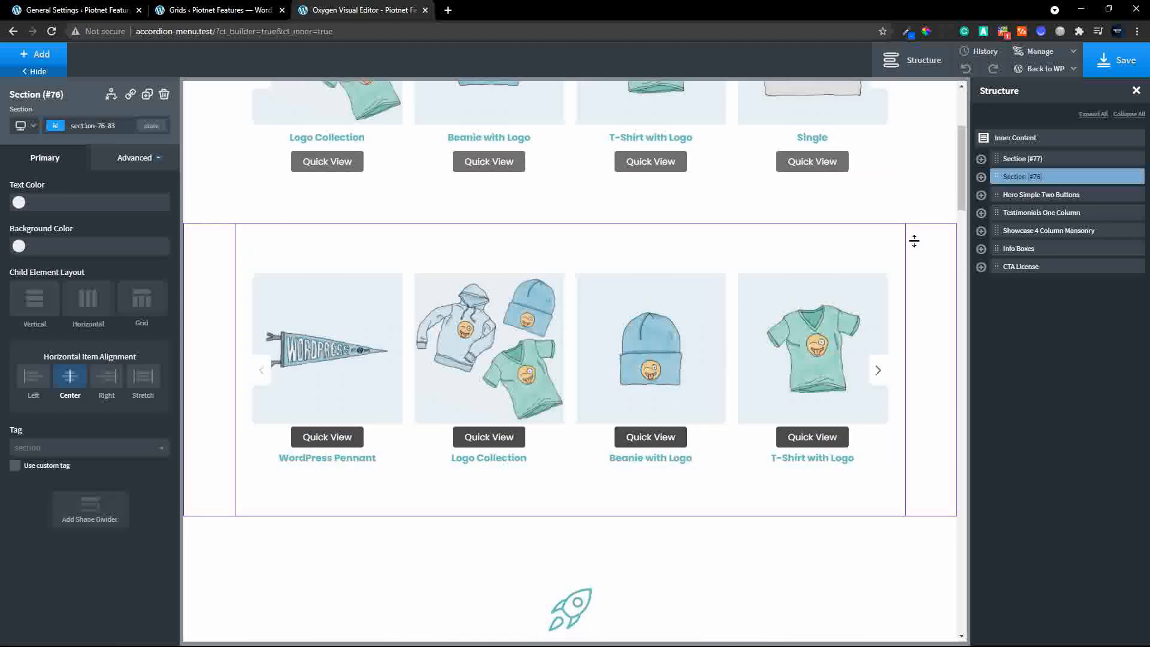
pyautogui.click(164, 94)
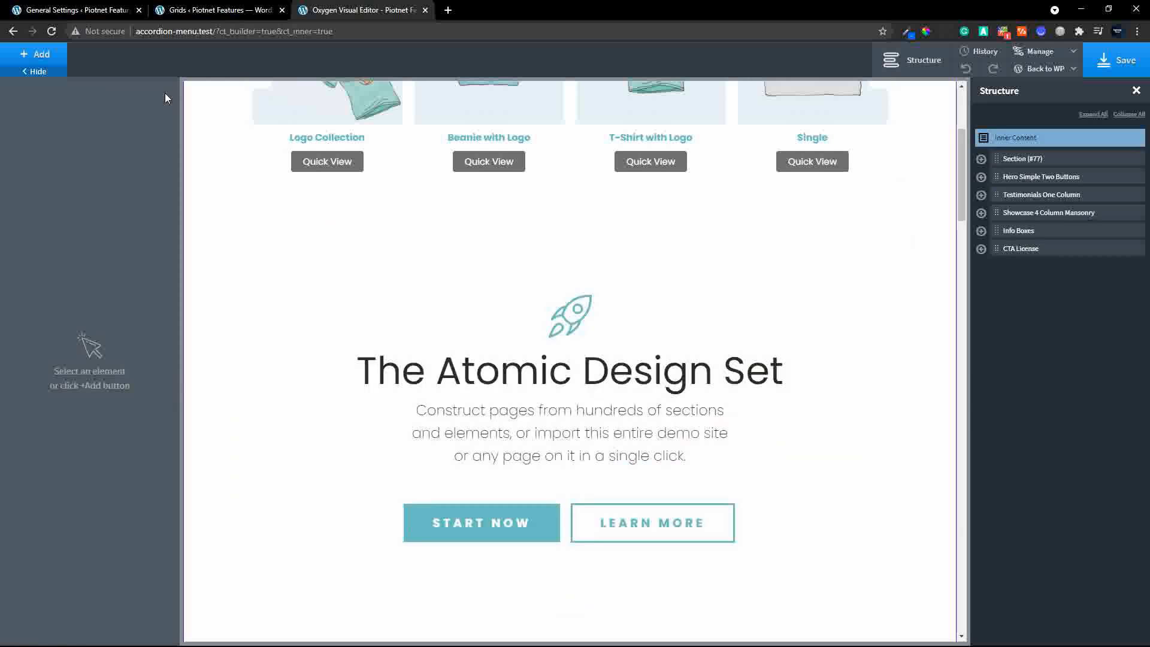
pyautogui.scroll(4, 757, 240)
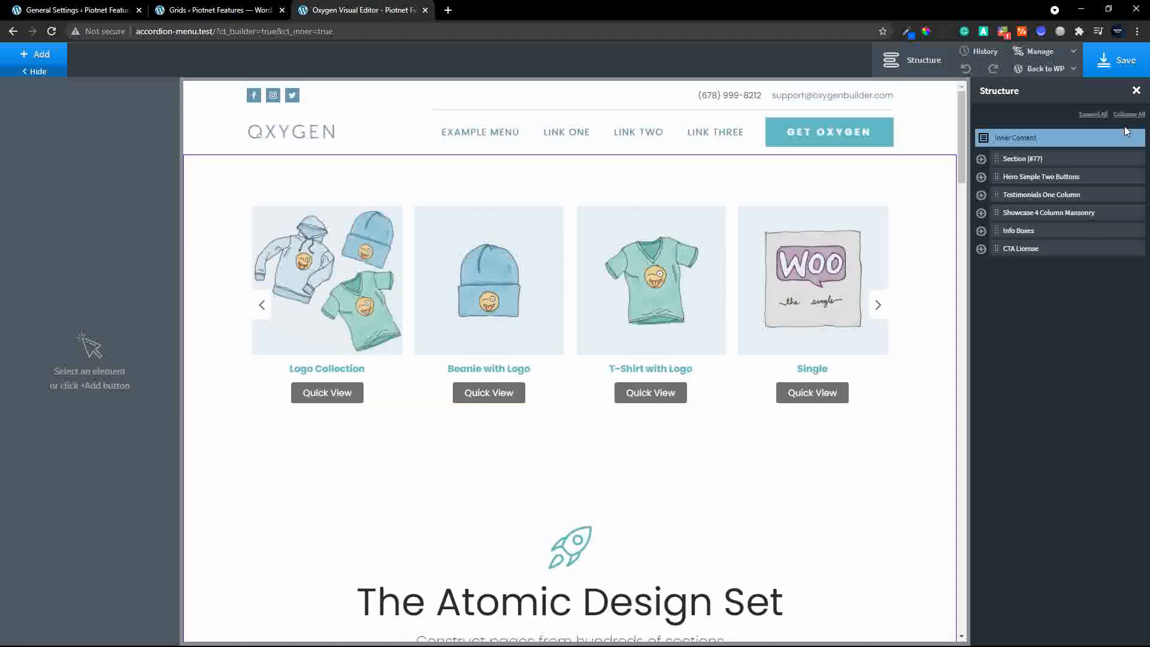
# Save the page and leave the builder to view the front page on the live site
pyautogui.click(1123, 70)
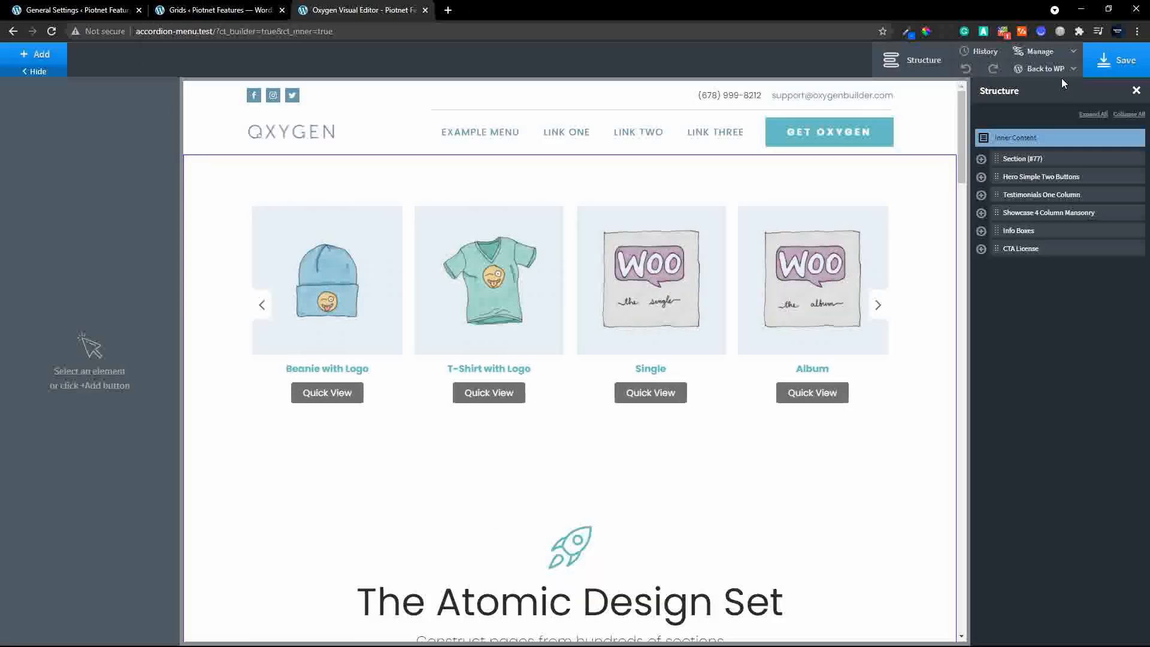
pyautogui.click(1060, 69)
pyautogui.click(1033, 112)
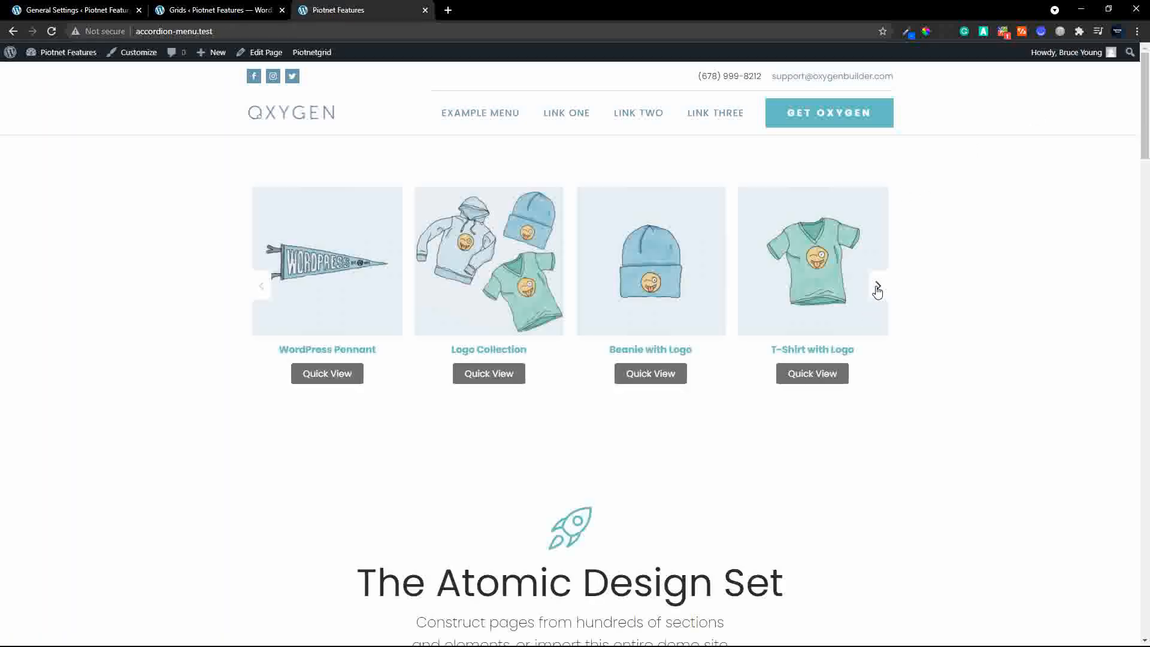
# Advance the product carousel and check the Quick View popups for Single, Beanie with Logo and T-Shirt with Logo
pyautogui.click(877, 288)
pyautogui.click(877, 287)
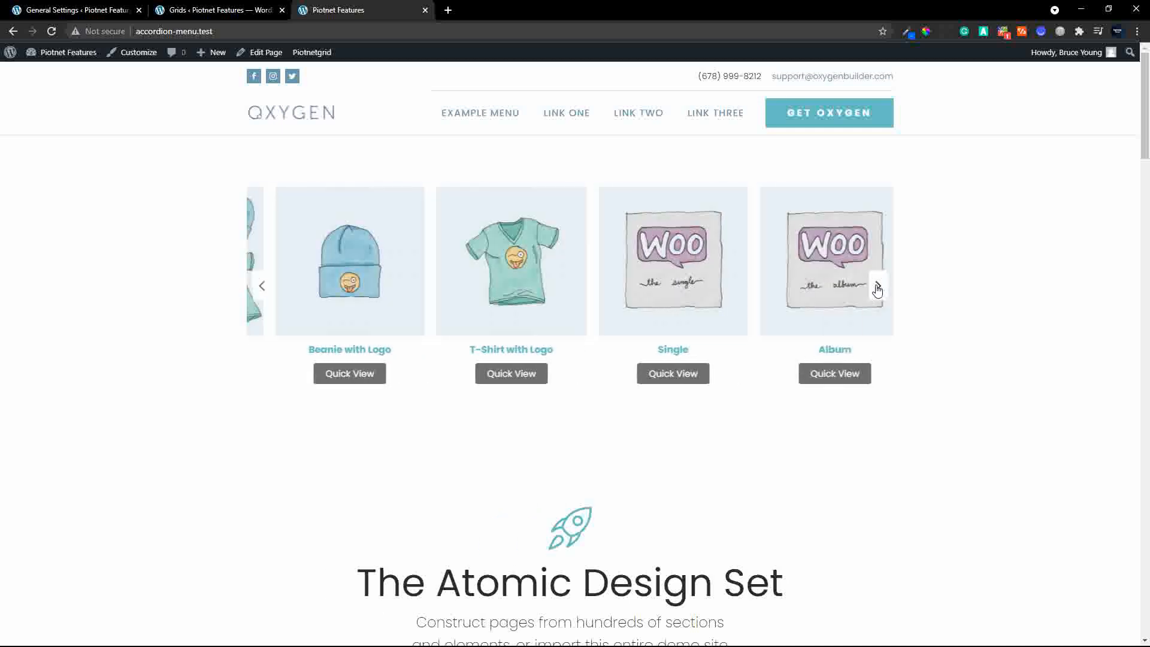
pyautogui.click(643, 379)
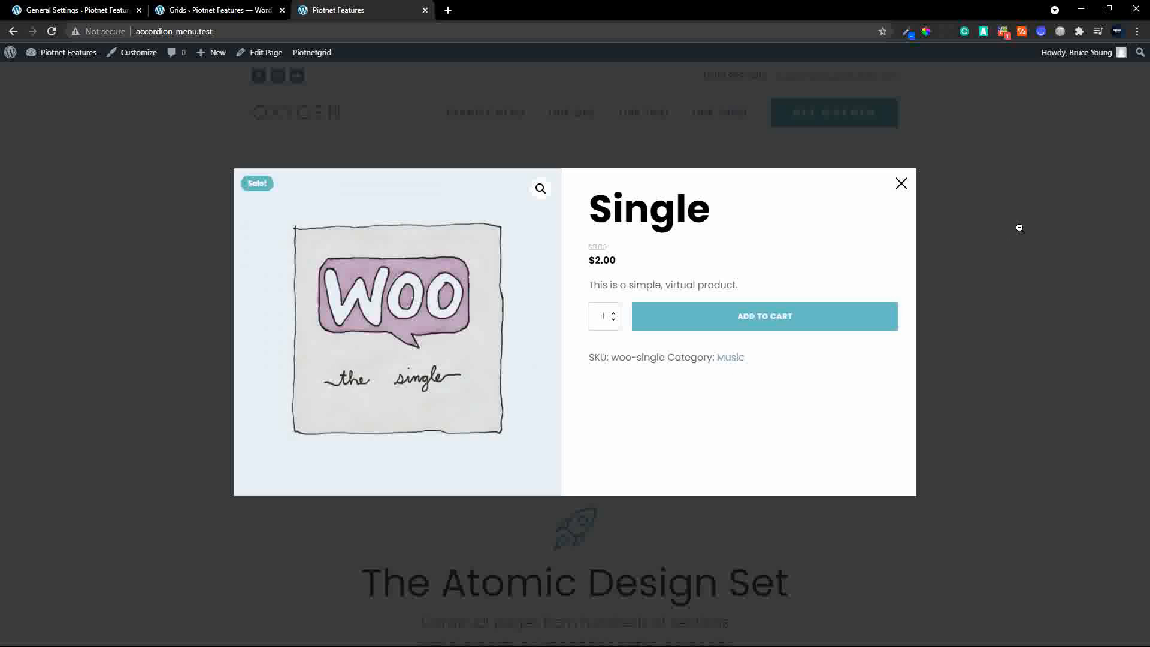
pyautogui.click(1019, 228)
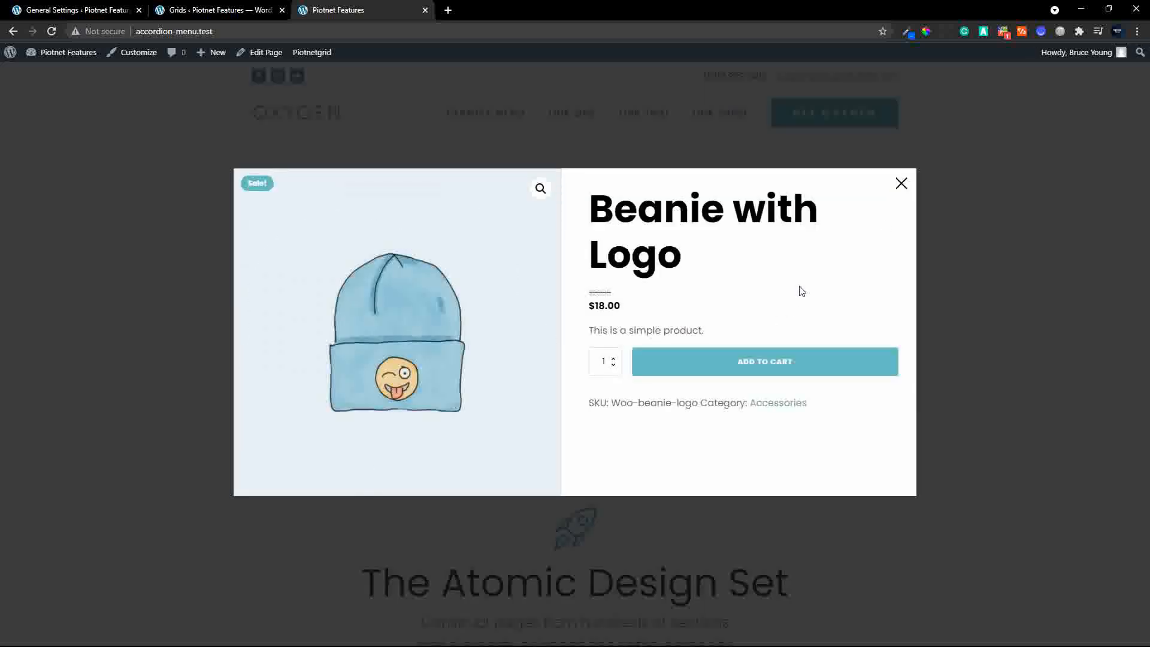
pyautogui.click(901, 183)
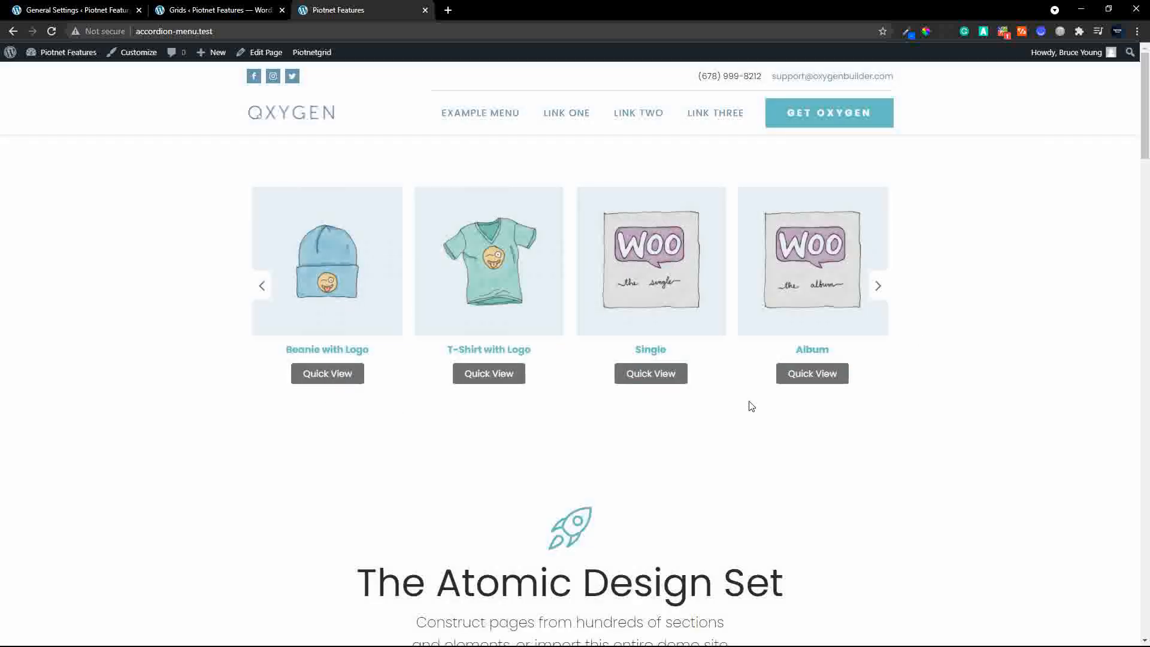
pyautogui.click(477, 373)
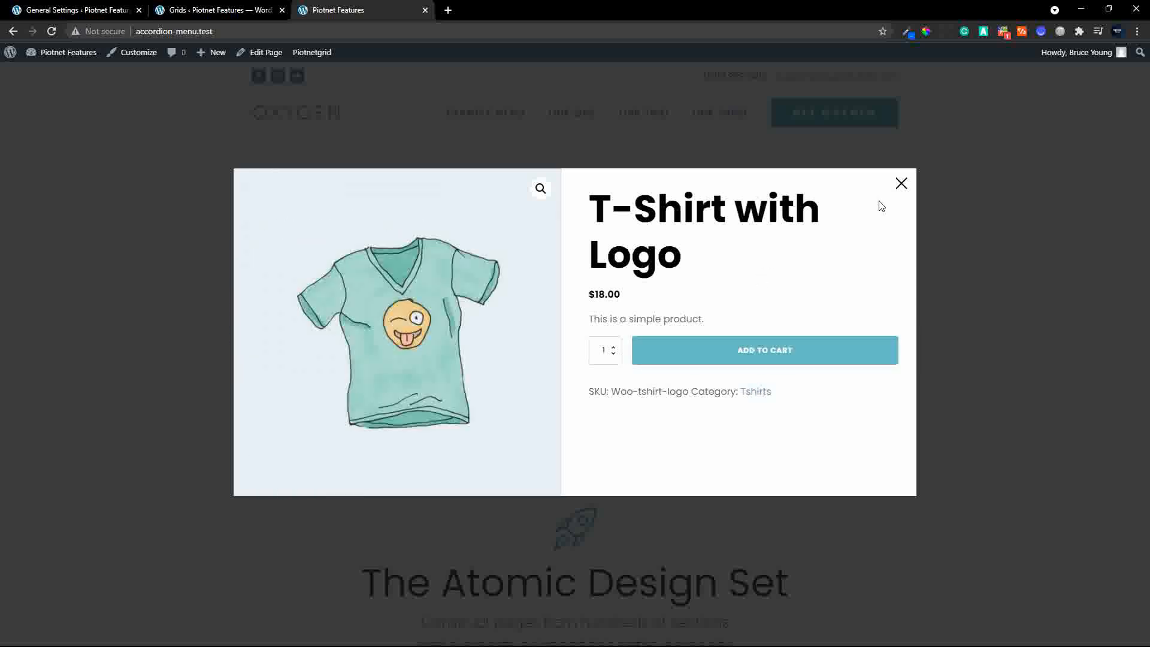
pyautogui.click(901, 183)
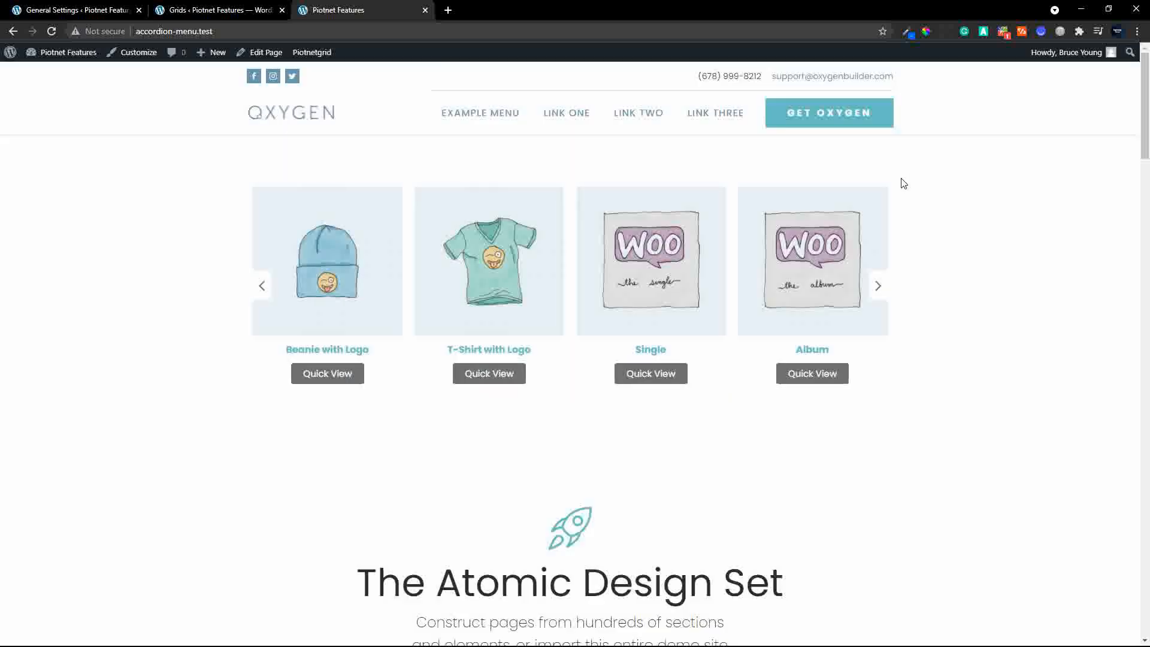
# Inspect the front page with the developer tools docked beside it and preview the page on an emulated mobile device
pyautogui.rightClick(948, 225)
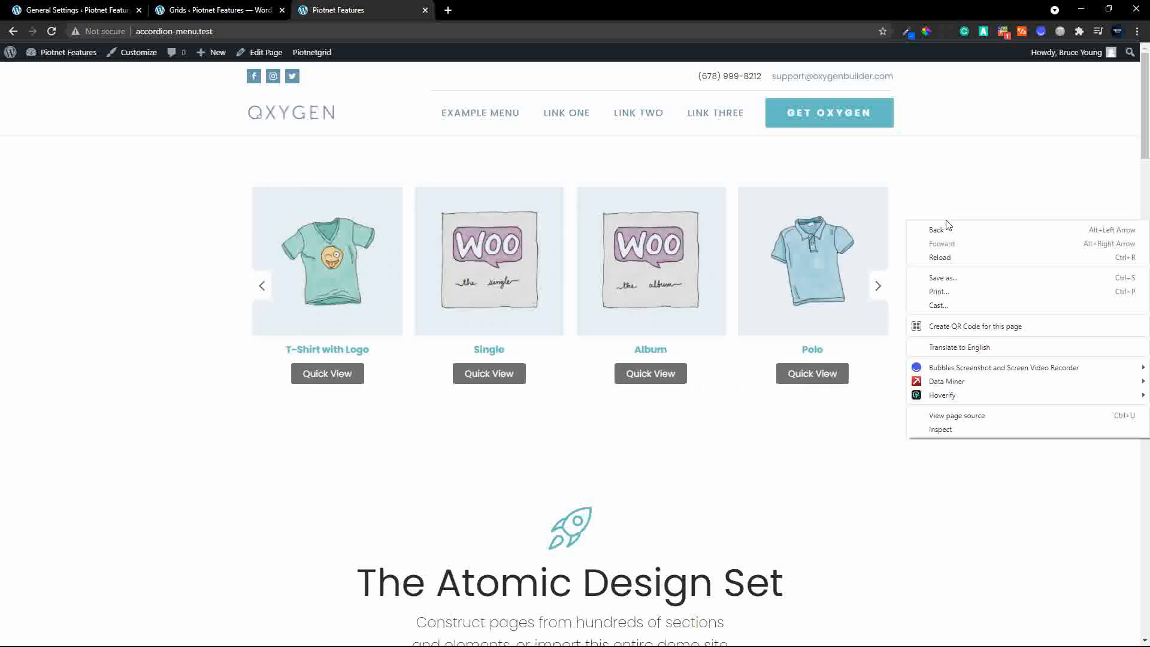
pyautogui.click(980, 431)
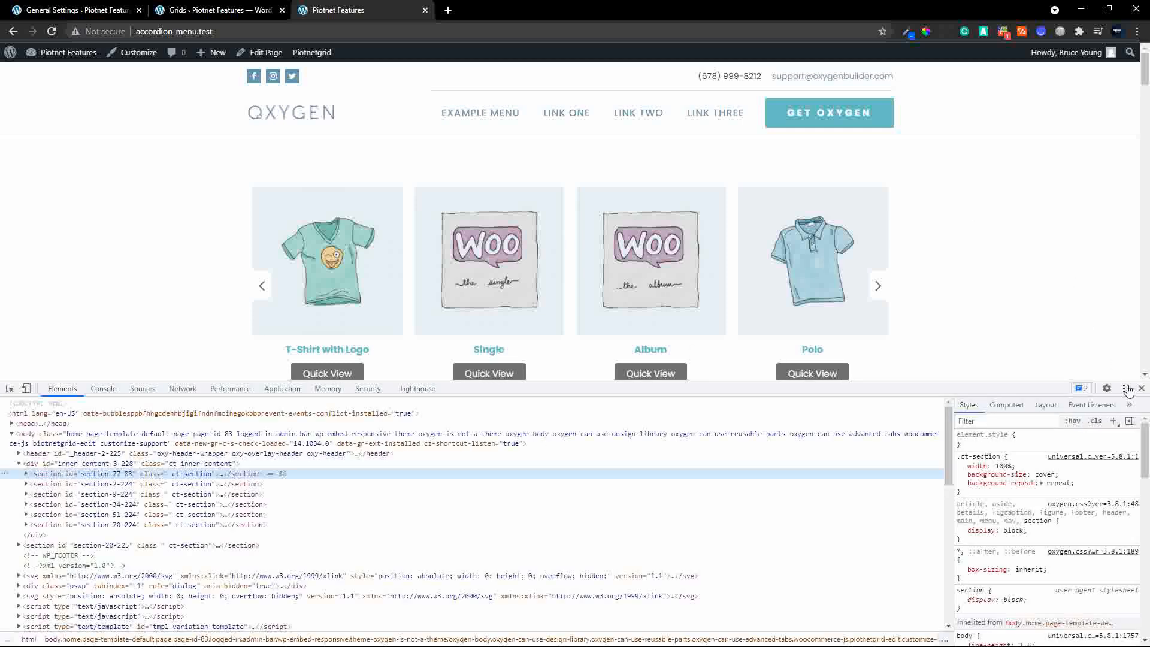
pyautogui.click(1125, 389)
pyautogui.click(1136, 409)
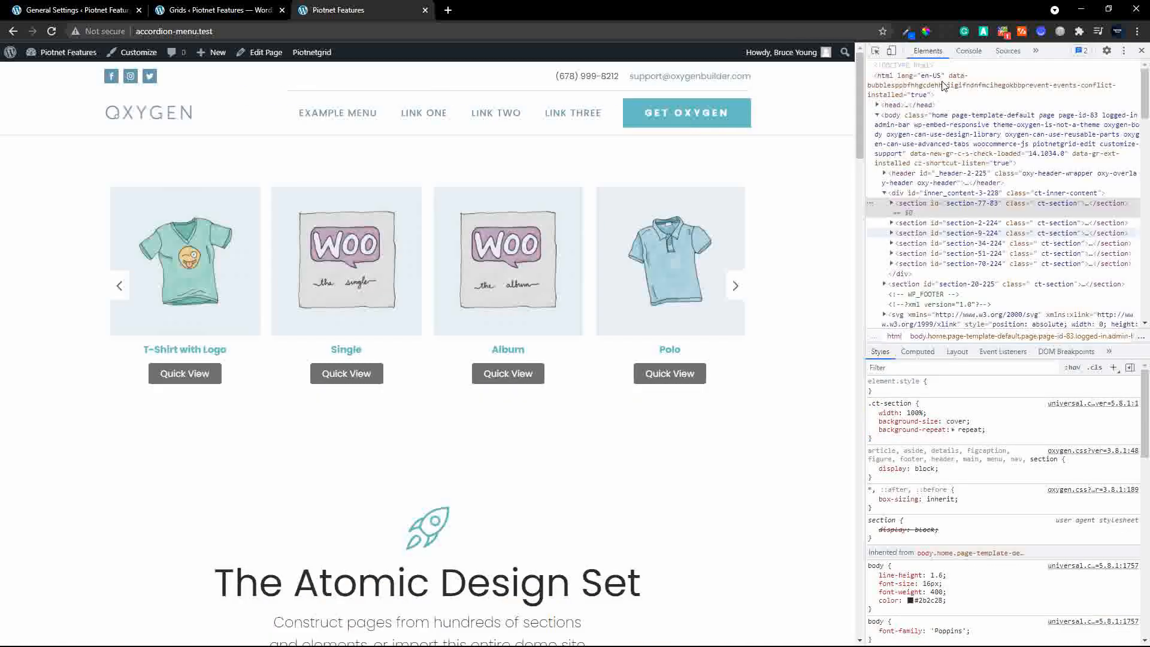
pyautogui.click(891, 53)
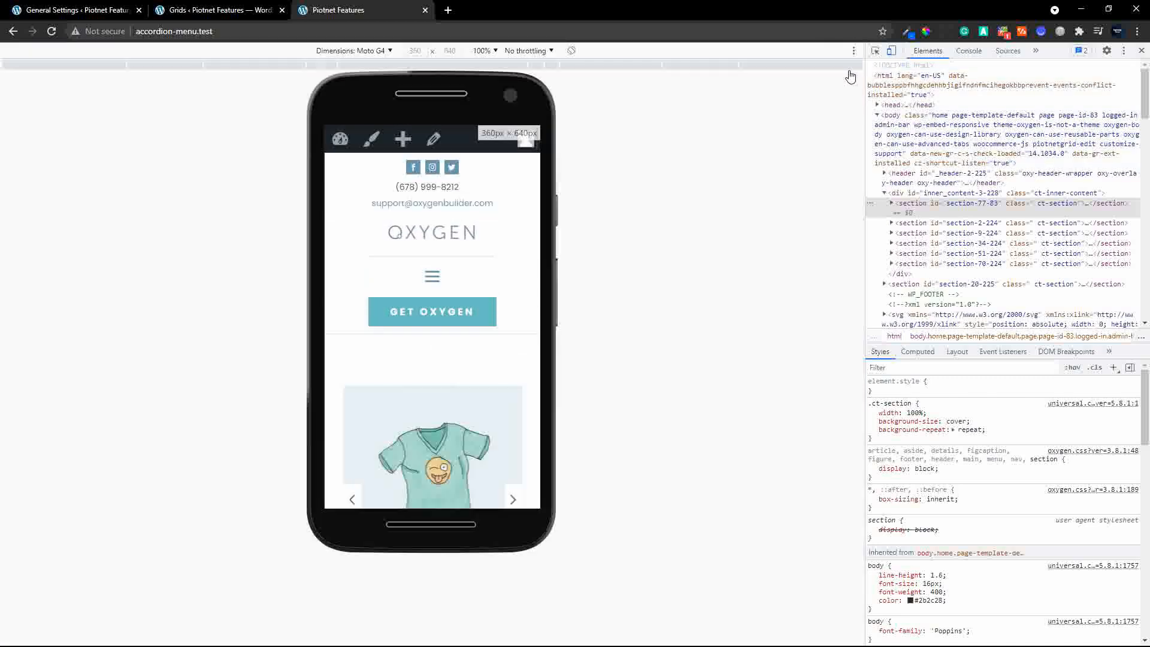
# Examine the product carousel in the mobile preview, moving through products with the arrows and by swiping
pyautogui.scroll(-3, 501, 303)
pyautogui.scroll(-2, 501, 304)
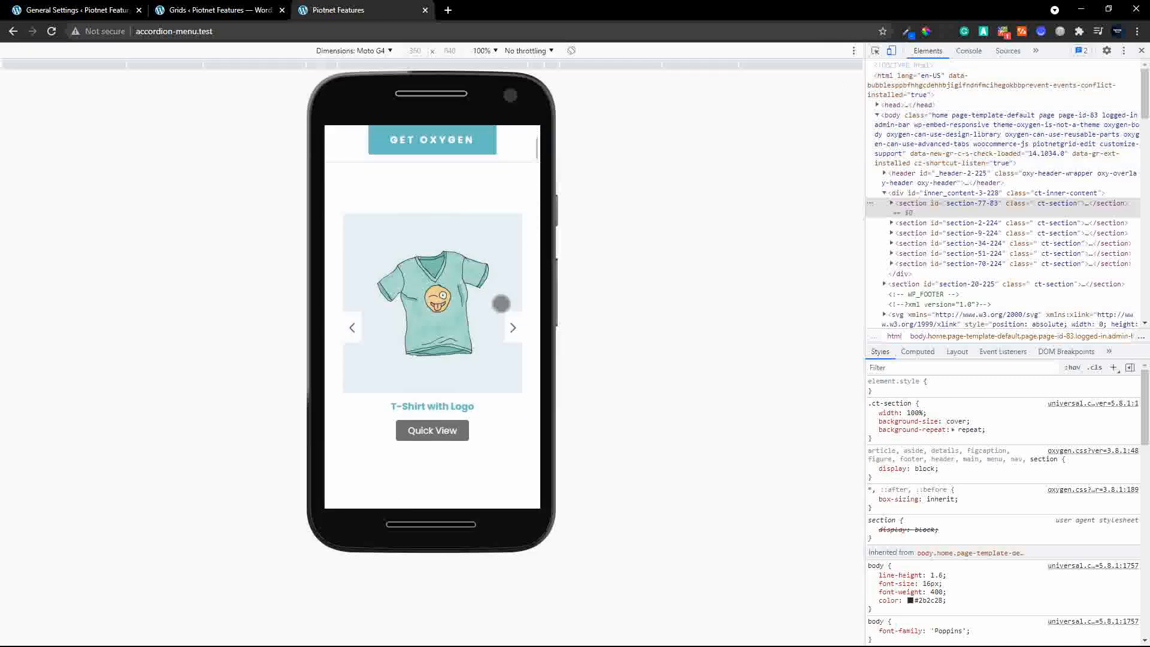
pyautogui.click(513, 328)
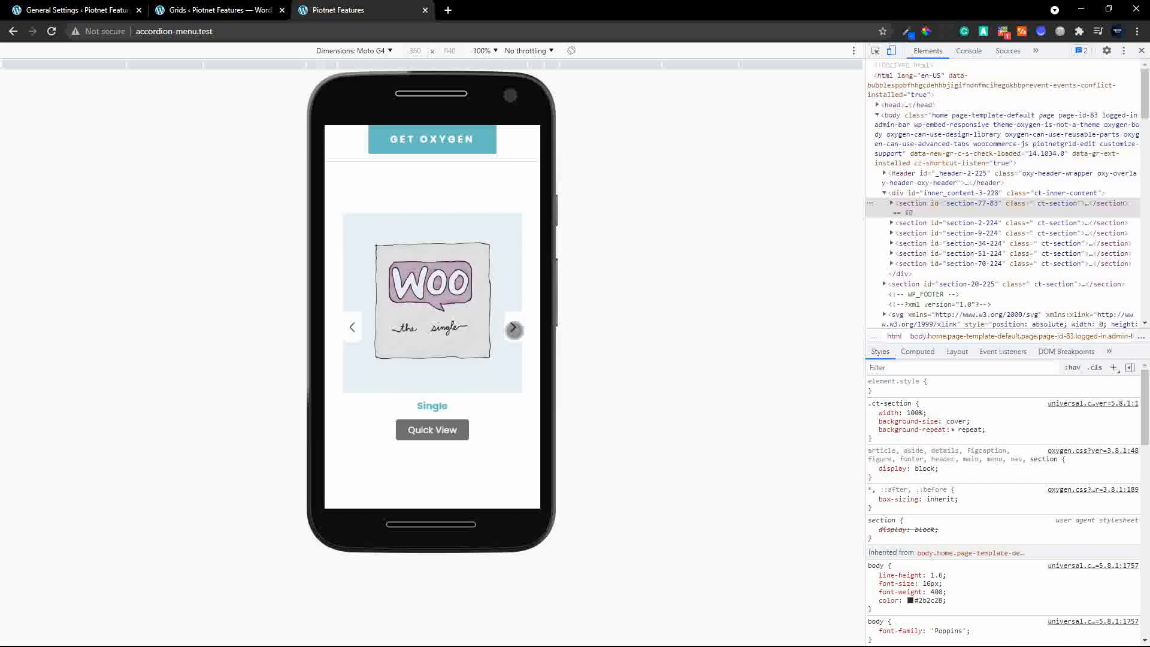
pyautogui.click(514, 328)
pyautogui.click(513, 328)
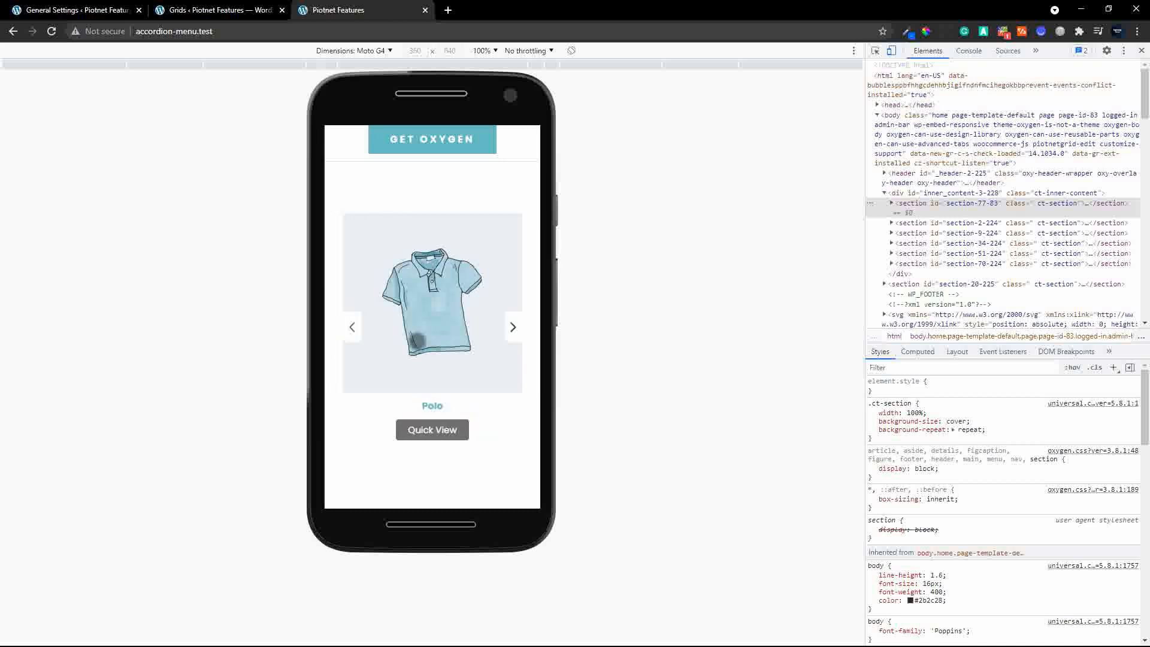
pyautogui.moveTo(426, 343); pyautogui.dragTo(590, 366)
pyautogui.moveTo(426, 348); pyautogui.dragTo(357, 352)
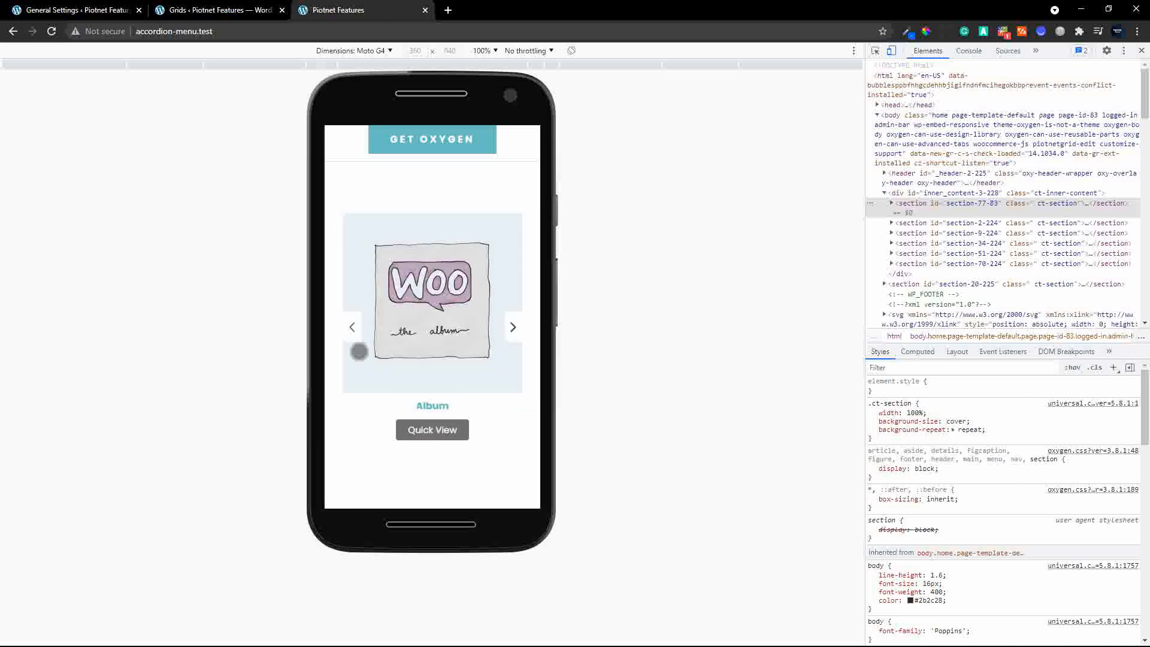
pyautogui.scroll(-3, 379, 401)
pyautogui.scroll(-2, 376, 388)
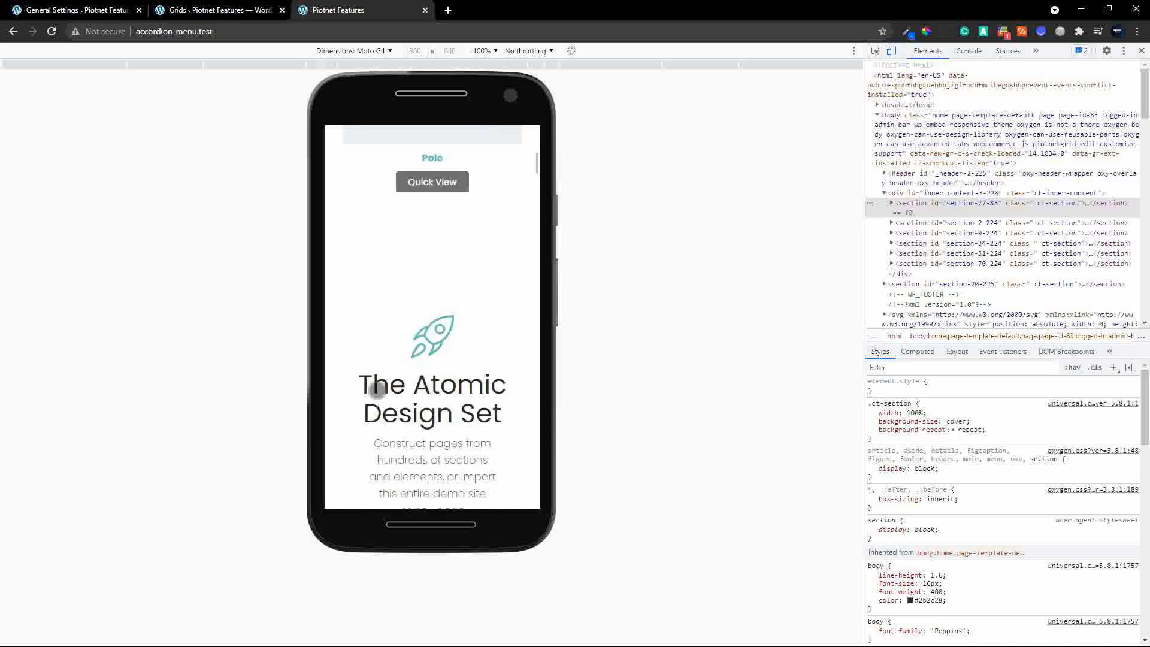
# Check the Polo product's Quick View popup in the mobile preview and close it
pyautogui.scroll(3, 375, 390)
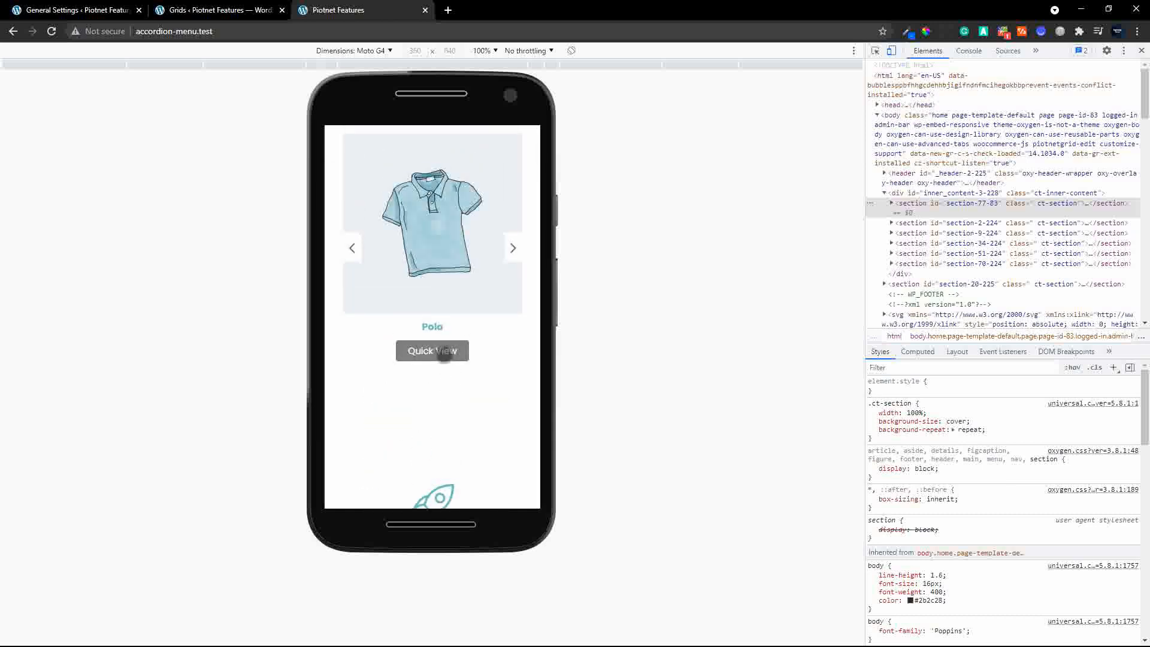
pyautogui.click(443, 353)
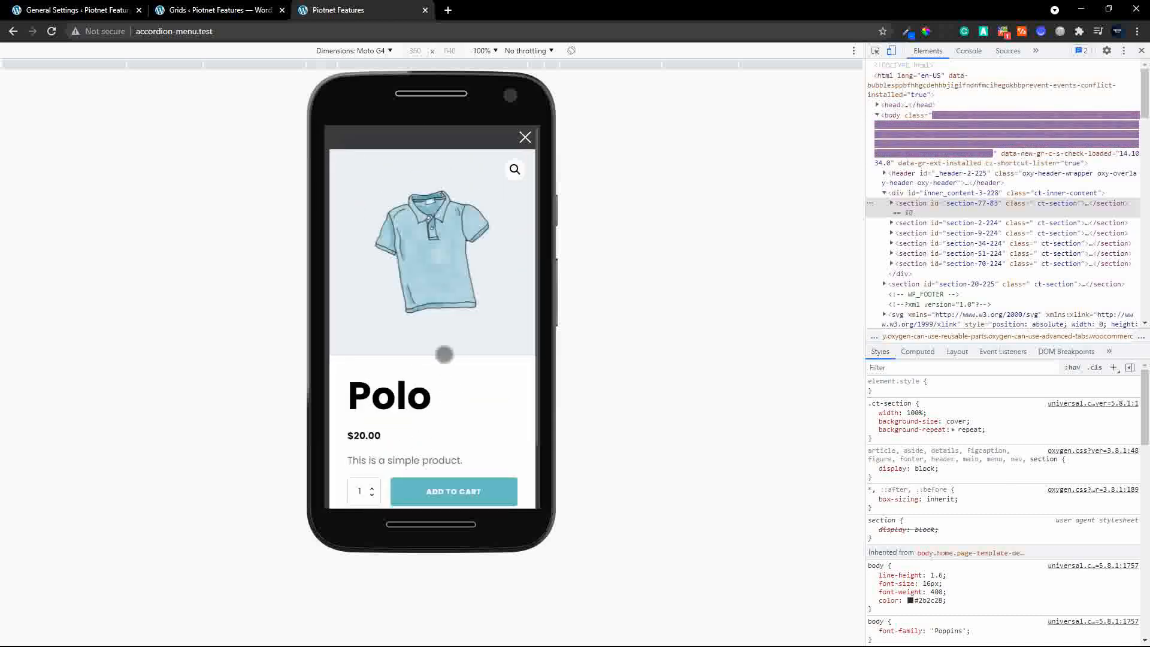
pyautogui.scroll(-1, 437, 323)
pyautogui.scroll(2, 437, 323)
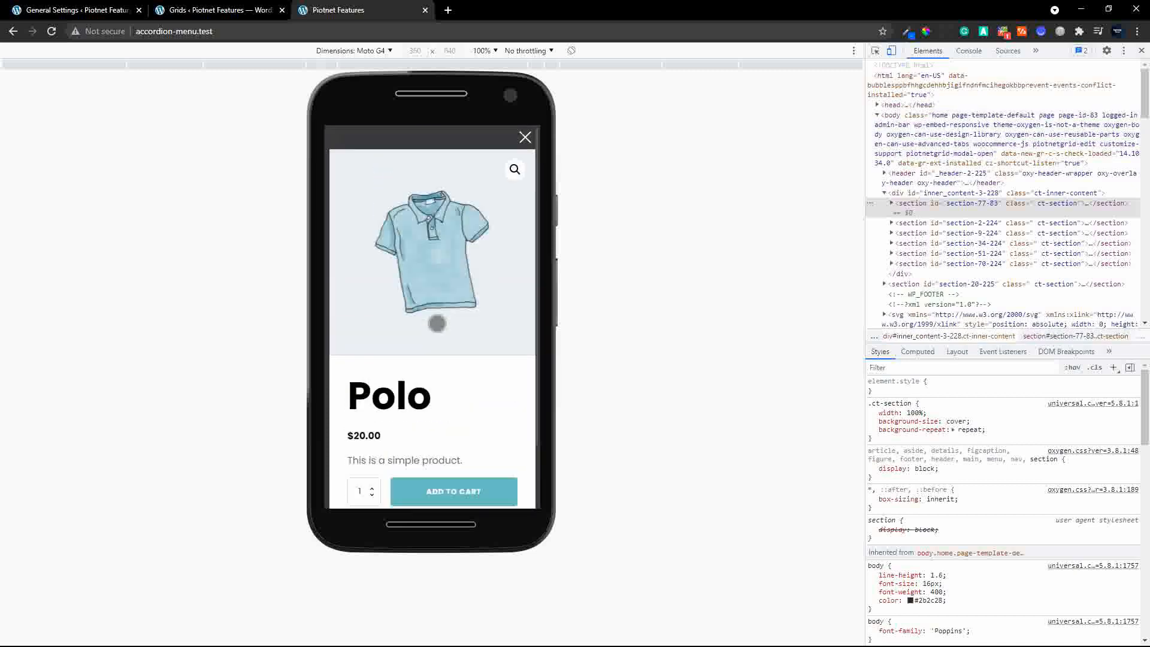
pyautogui.scroll(-2, 433, 314)
pyautogui.scroll(1, 429, 292)
pyautogui.click(525, 137)
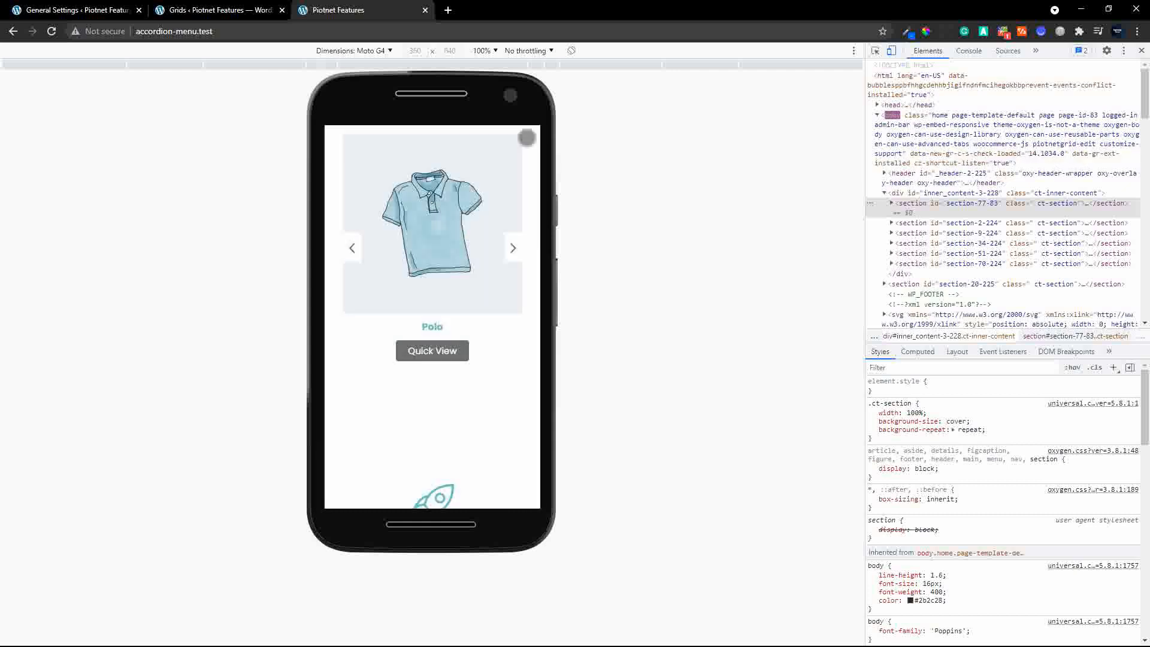
pyautogui.scroll(5, 485, 278)
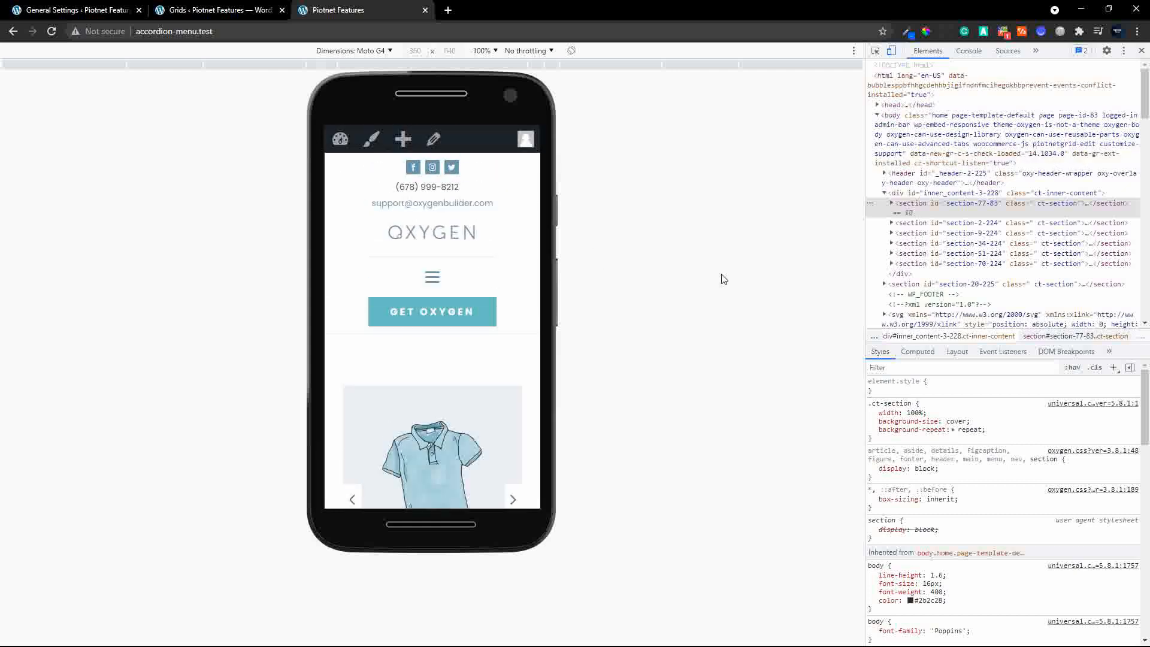
# Switch to the WordPress list of grids and examine the shortcodes for Scroller Grid and Scroller Grid 2
pyautogui.click(193, 12)
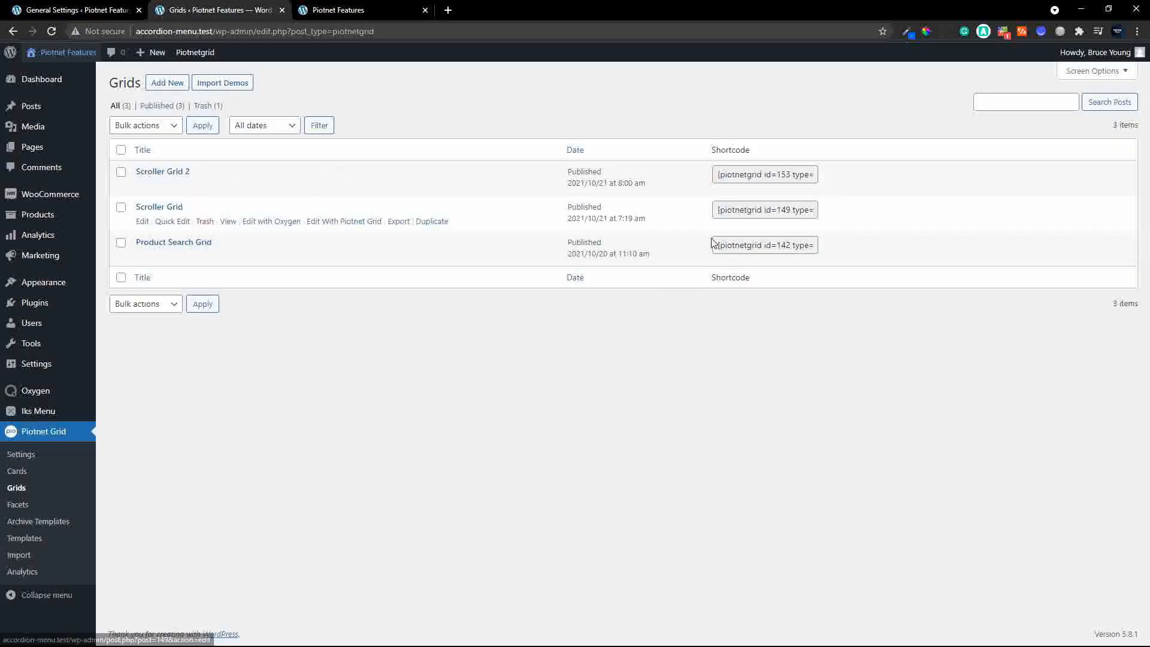
pyautogui.click(760, 210)
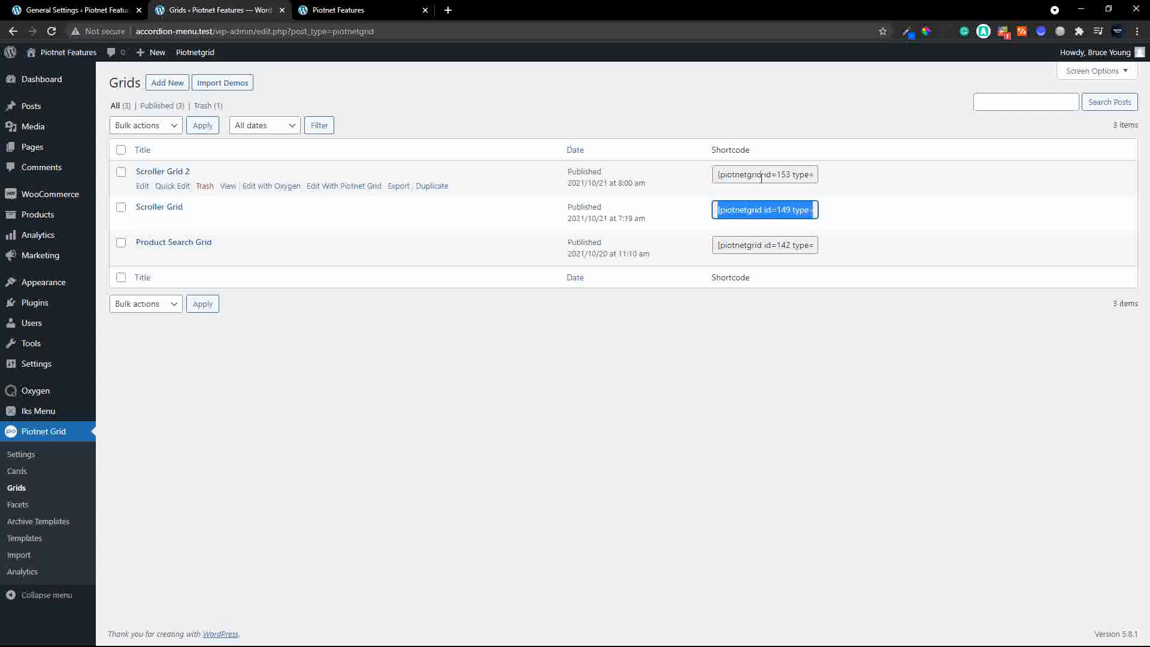
pyautogui.click(764, 190)
# Return to the front page tab, turn off mobile emulation and close the developer tools
pyautogui.click(359, 10)
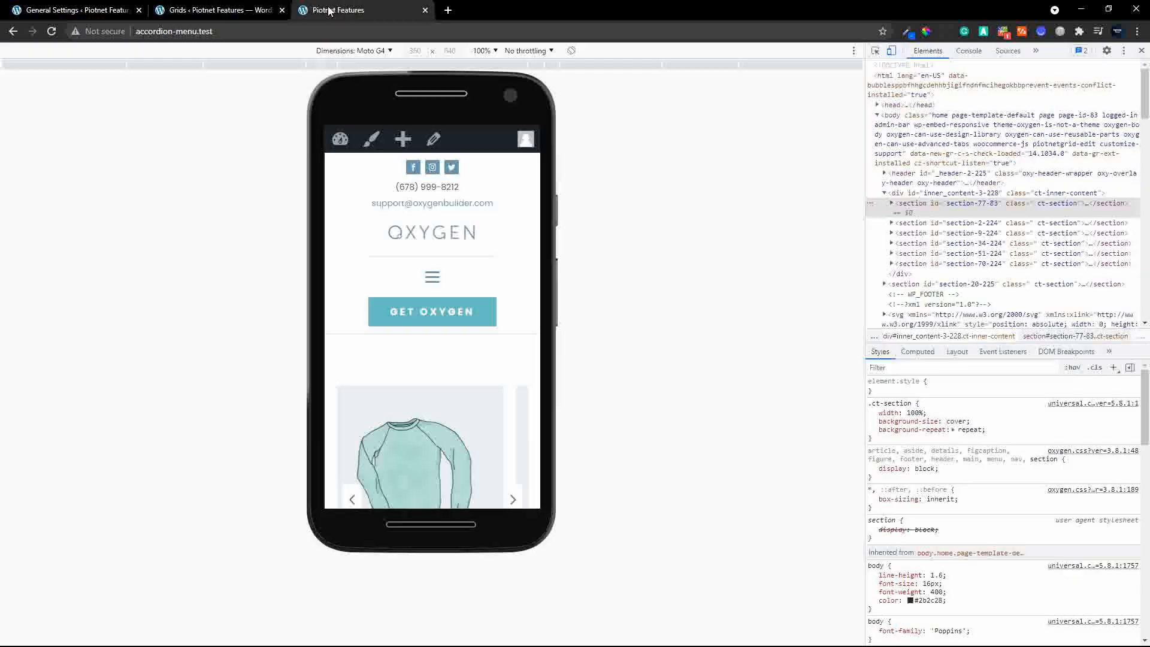
pyautogui.click(891, 51)
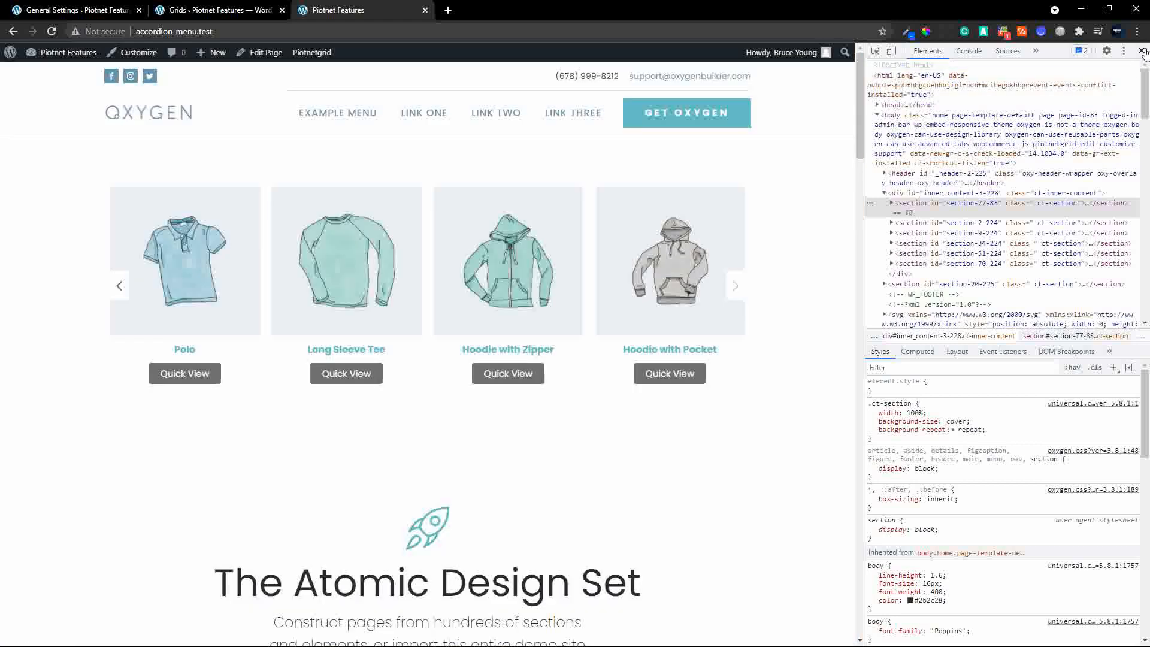
pyautogui.click(1142, 52)
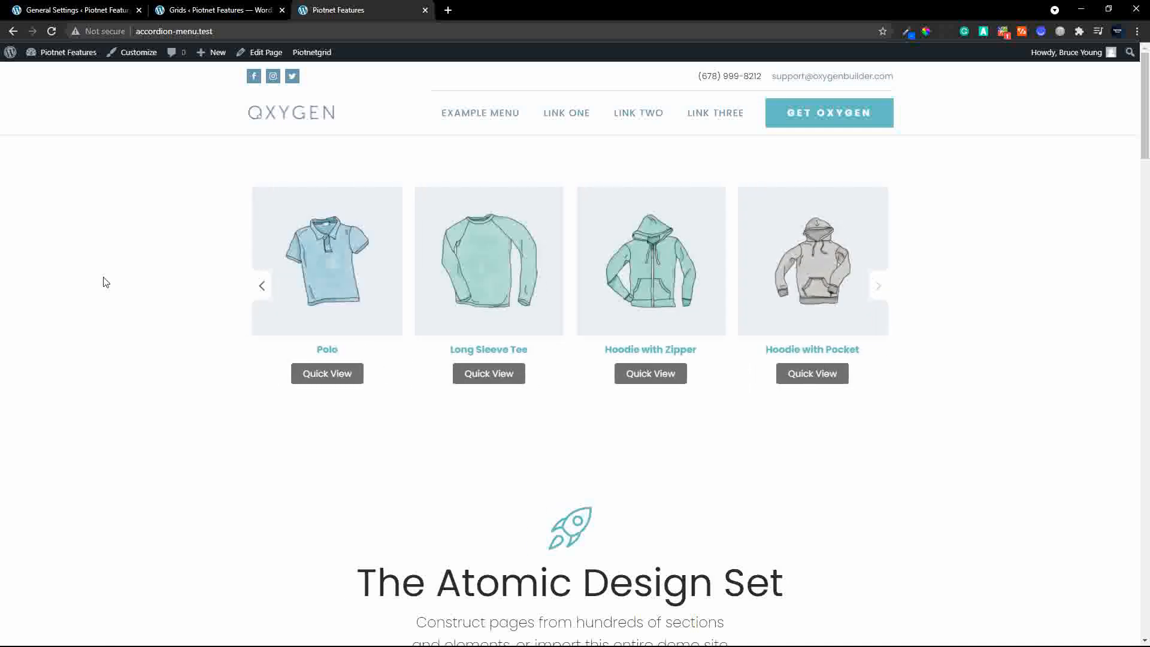
pyautogui.press('Tab')
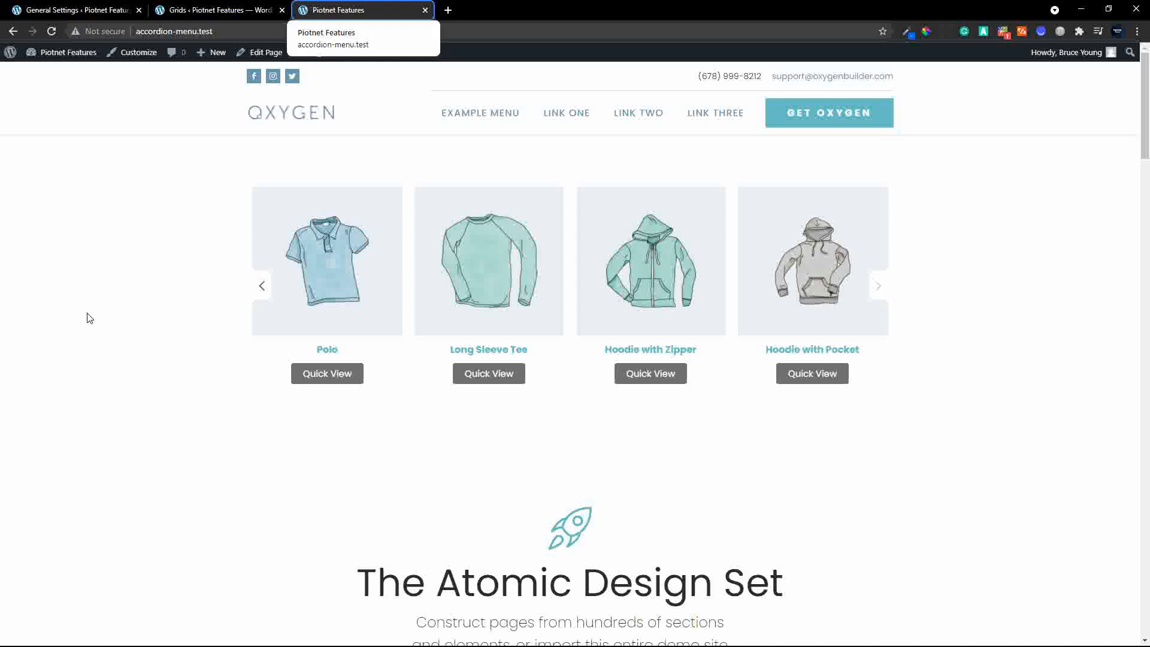
pyautogui.hotkey('ctrl', 'l')
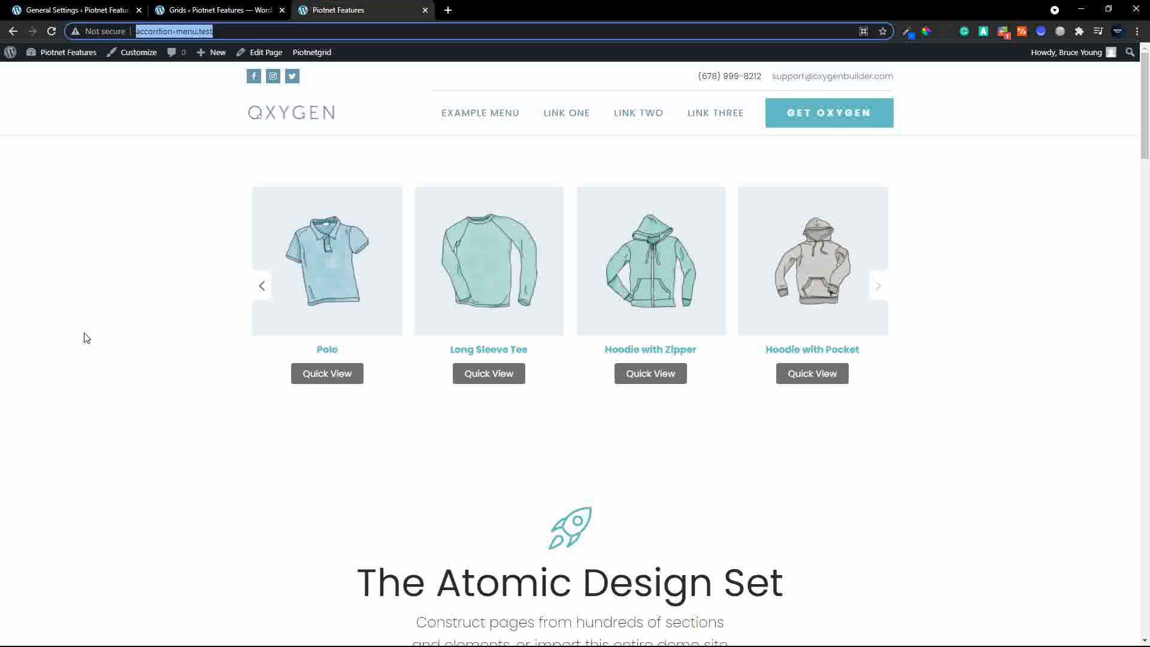
pyautogui.click(128, 358)
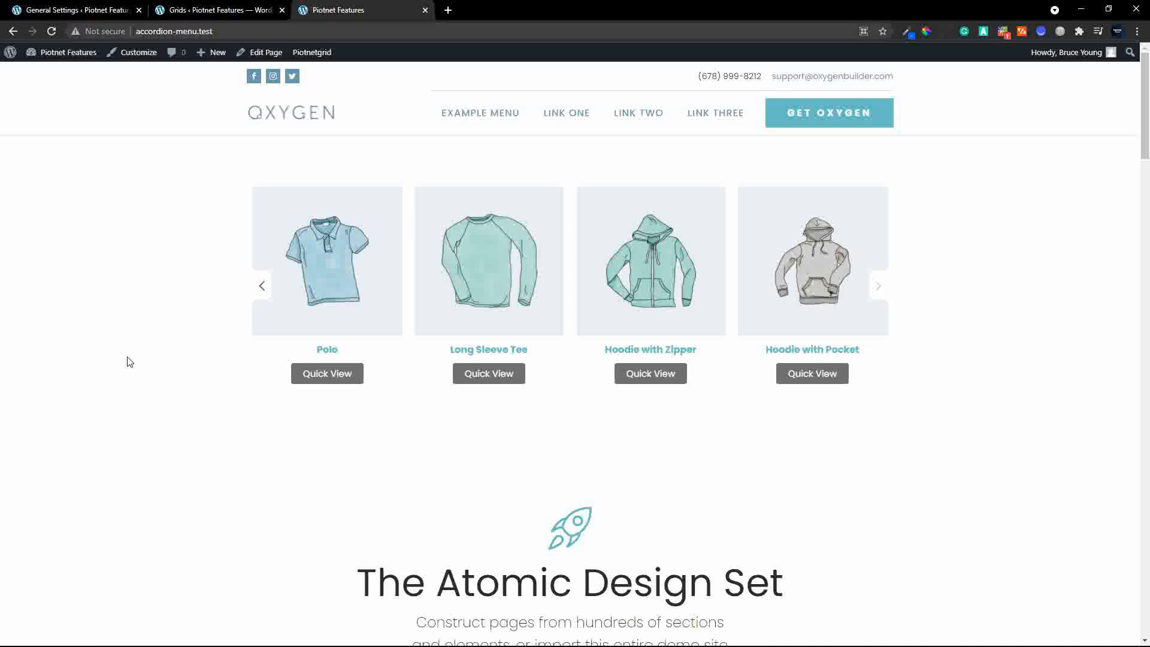